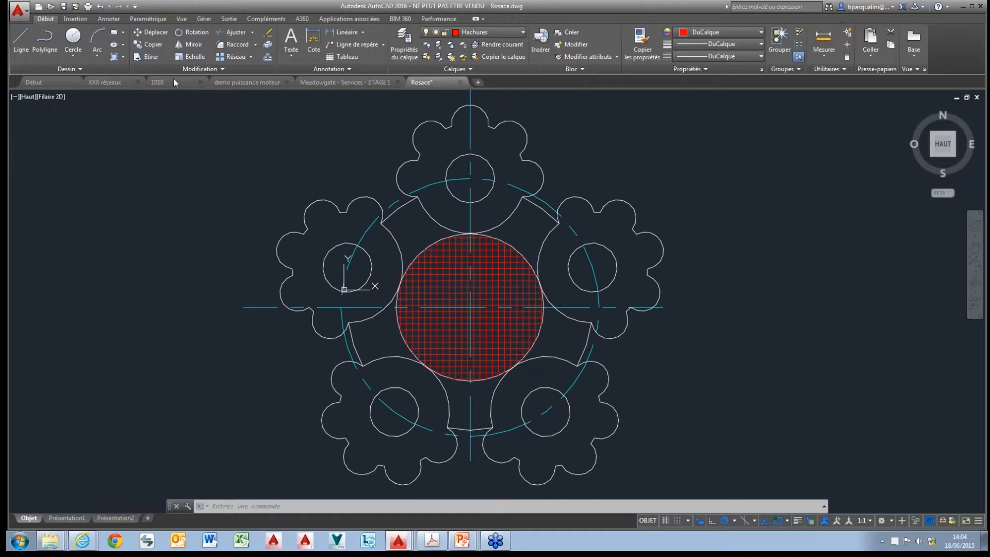
Show the start page, create a new drawing from the default template, and return to the start page
{"action": "left_click", "coordinate": [34, 82]}
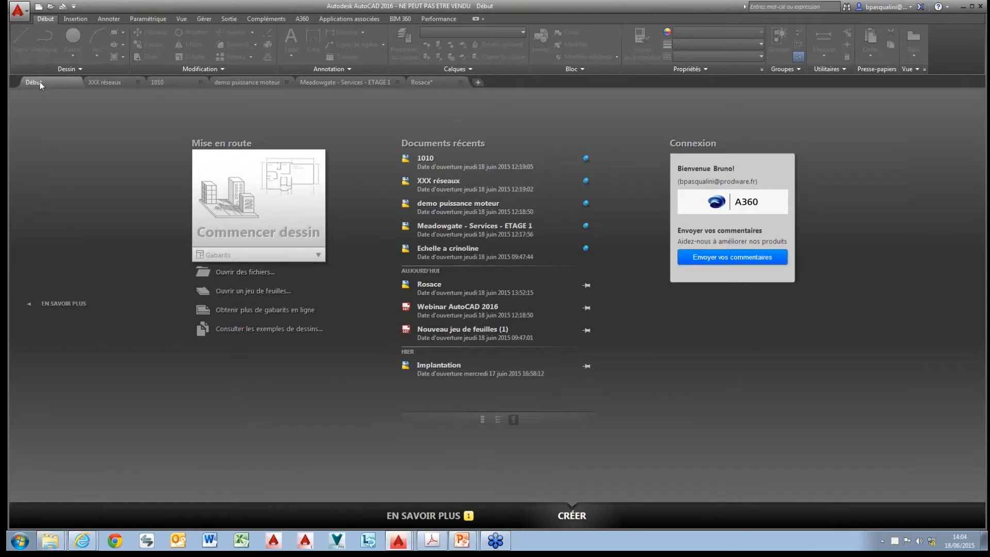
{"action": "left_click", "coordinate": [478, 83]}
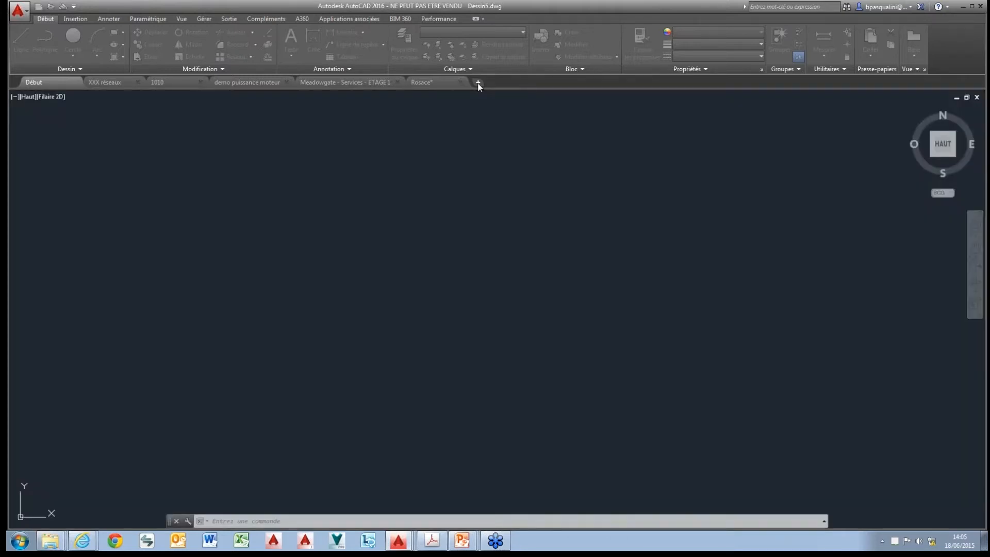
{"action": "mouse_move", "coordinate": [478, 85]}
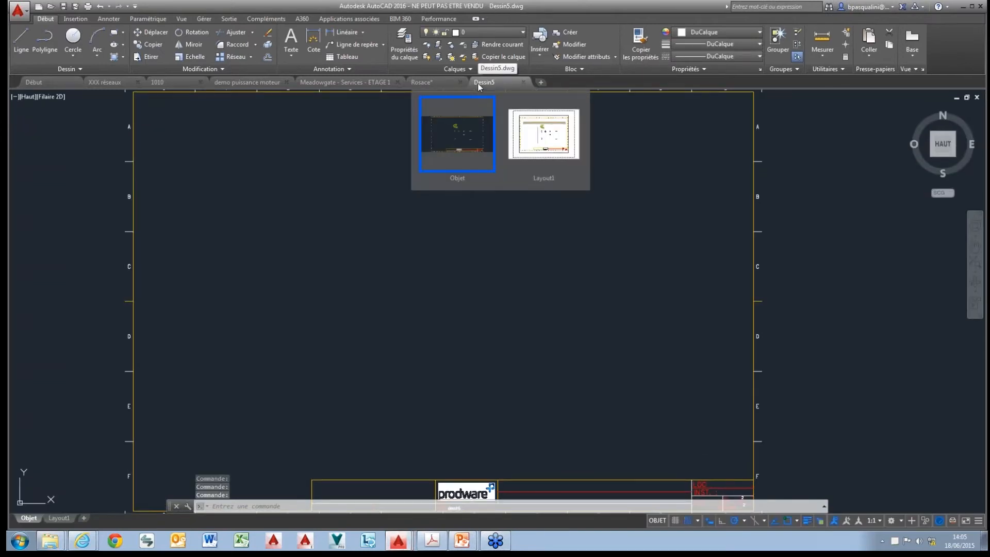
{"action": "left_click", "coordinate": [64, 86]}
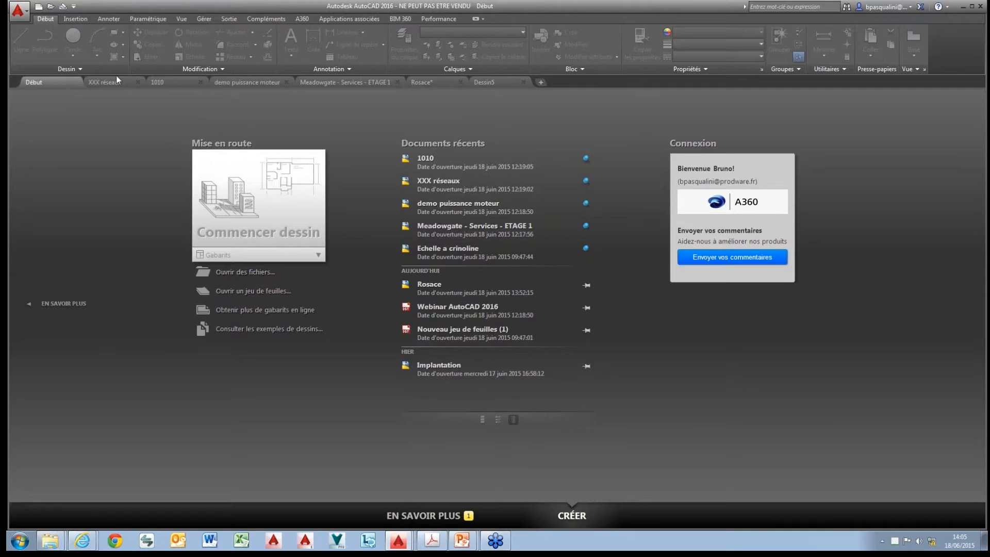
In the 1010 drawing, open the Présentation1 layout and reorder it between Prés17 and Prés18
{"action": "left_click", "coordinate": [172, 85]}
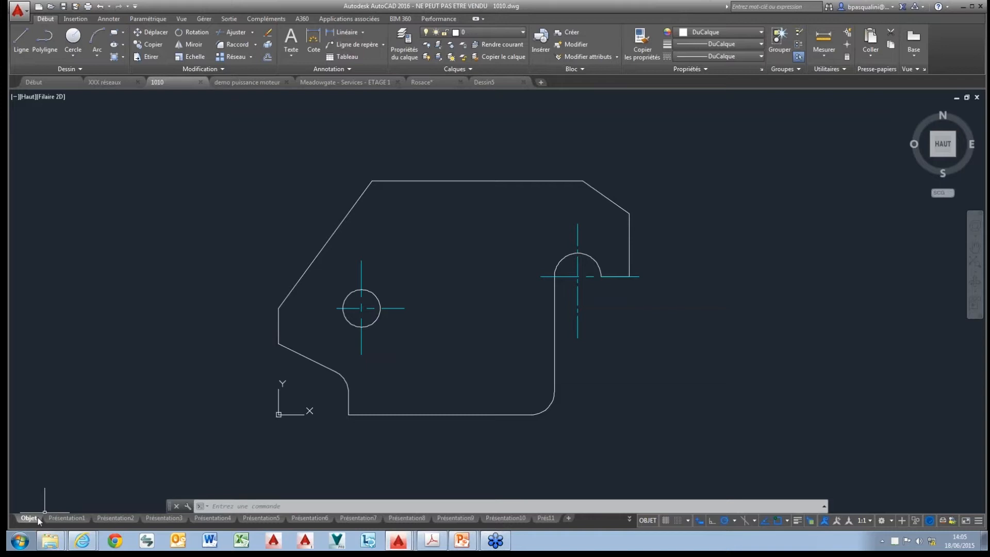
{"action": "mouse_move", "coordinate": [66, 521]}
{"action": "left_click", "coordinate": [69, 519]}
{"action": "left_click_drag", "start_coordinate": [149, 520], "coordinate": [547, 522]}
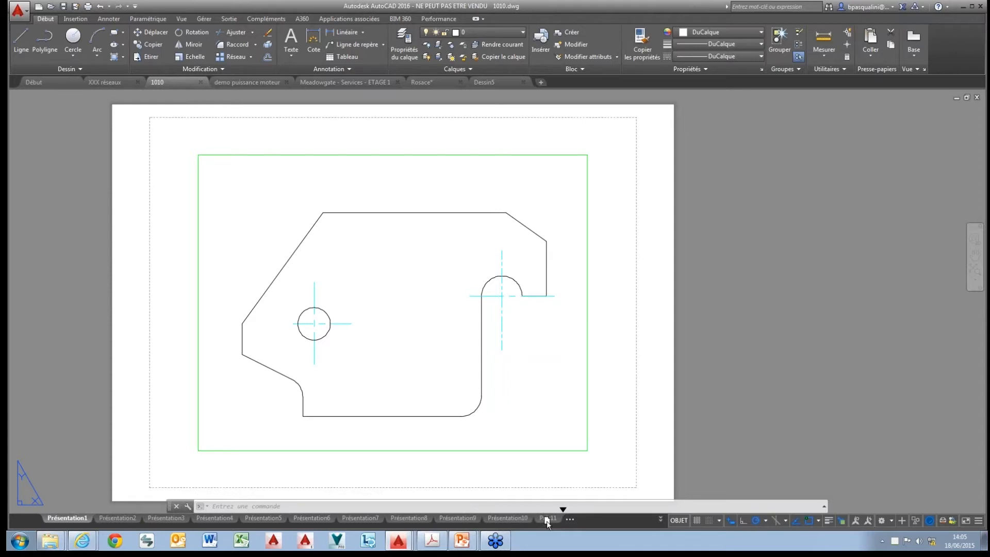
{"action": "left_click_drag", "start_coordinate": [546, 522], "coordinate": [515, 515]}
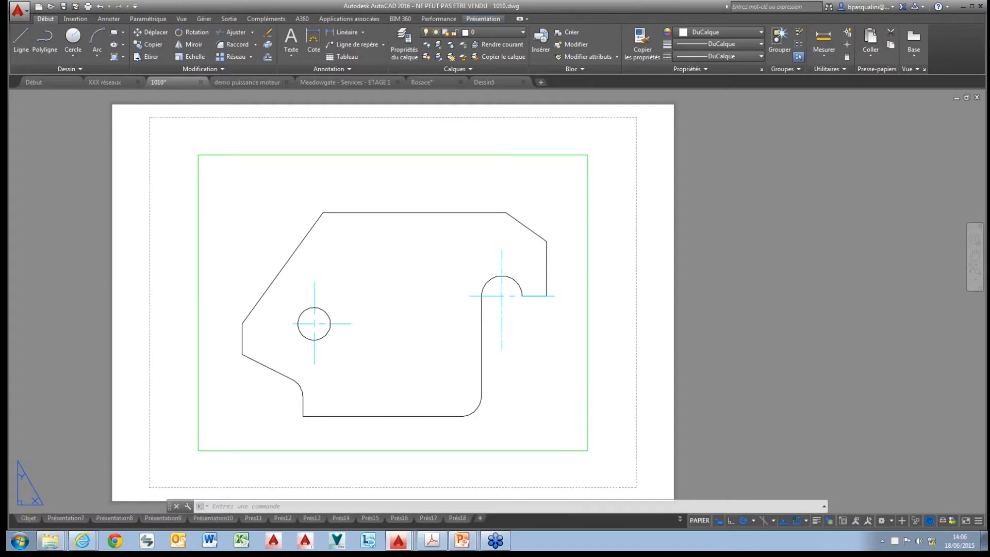
{"action": "mouse_move", "coordinate": [525, 517]}
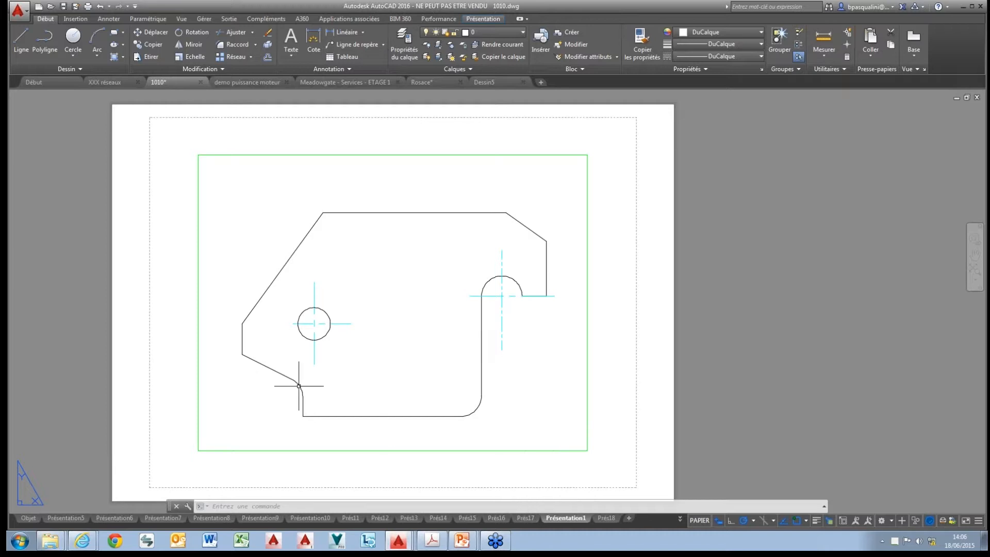
In the Rosace drawing, enable high-quality geometry (Géométrie haute qualité) in the graphics performance settings
{"action": "left_click", "coordinate": [117, 85]}
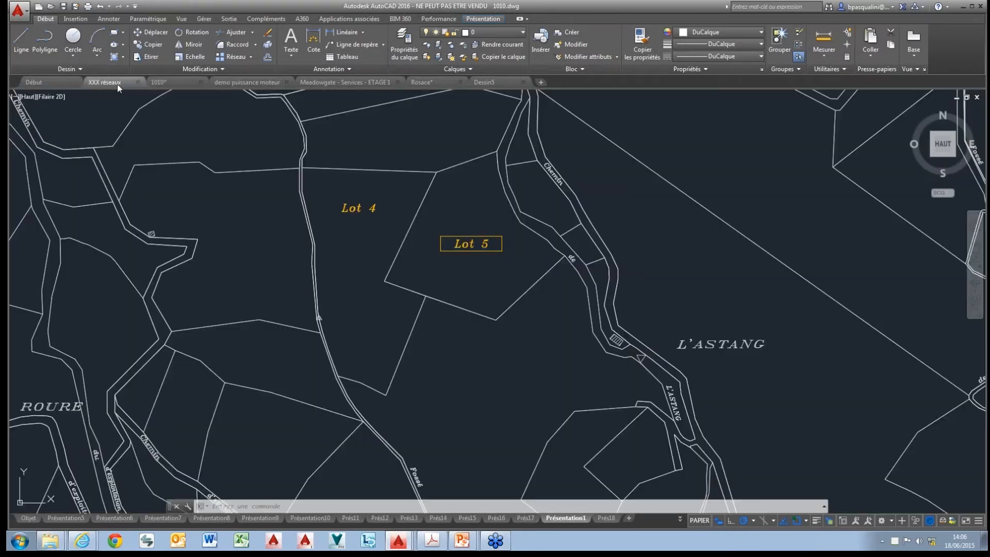
{"action": "left_click", "coordinate": [420, 84]}
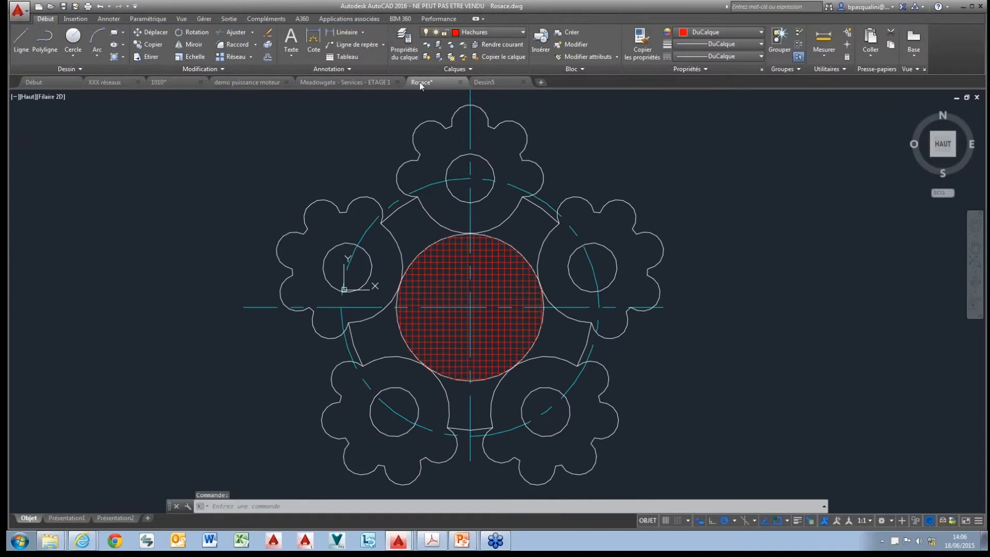
{"action": "scroll", "coordinate": [338, 253], "scroll_direction": "up", "scroll_amount": 6}
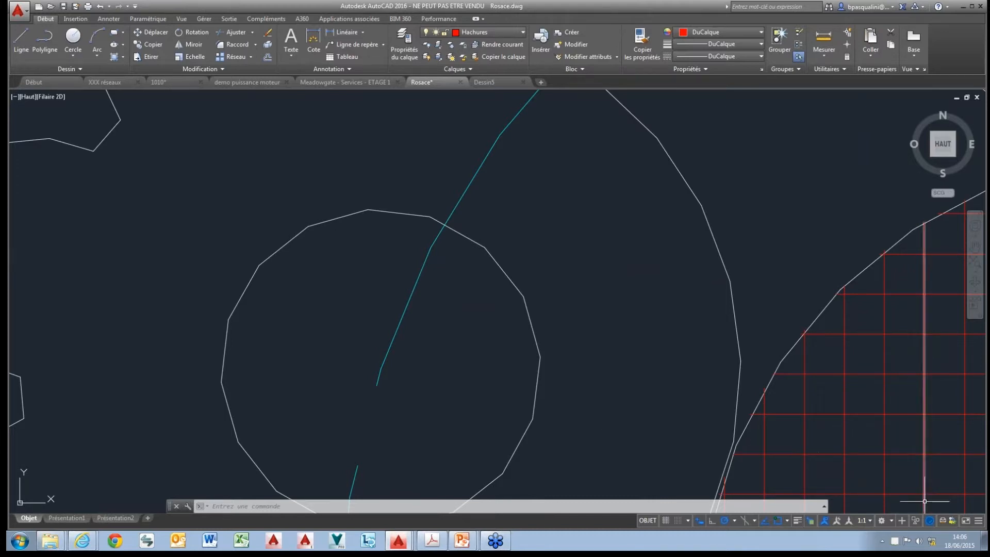
{"action": "right_click", "coordinate": [934, 522]}
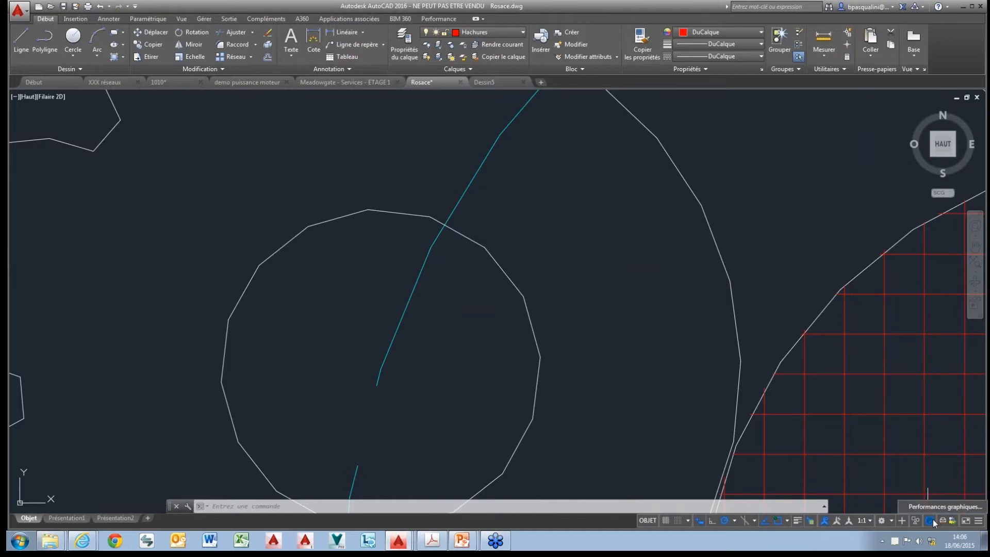
{"action": "left_click", "coordinate": [933, 508]}
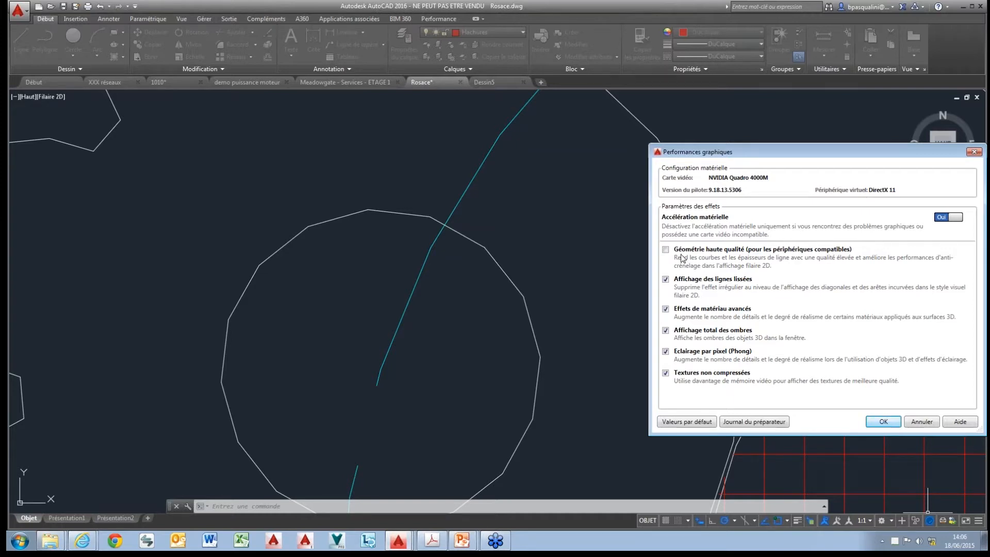
{"action": "left_click", "coordinate": [666, 249]}
{"action": "left_click", "coordinate": [883, 421]}
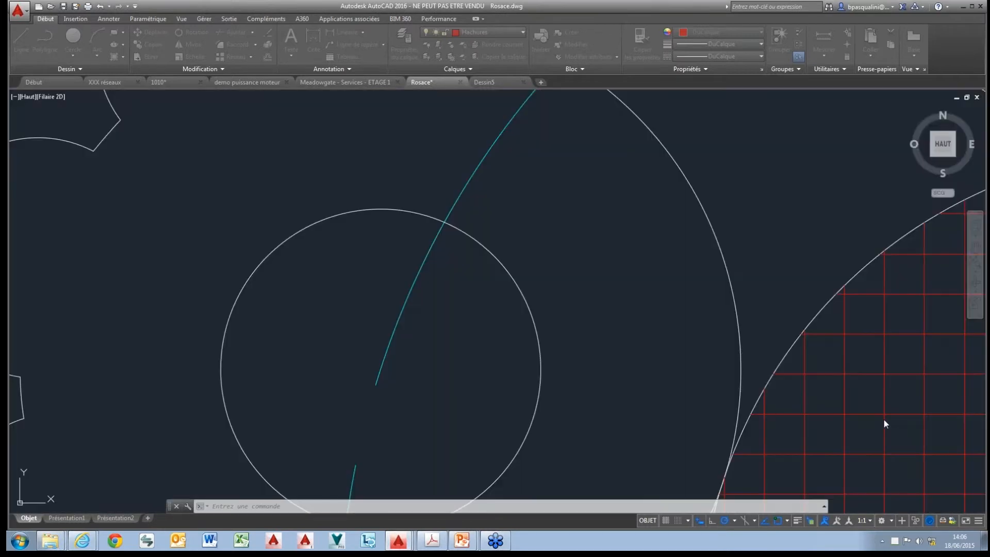
Examine how smoothly the rosette's circles and arcs are rendered, both up close and as a whole
{"action": "scroll", "coordinate": [305, 260], "scroll_direction": "down", "scroll_amount": 5}
{"action": "scroll", "coordinate": [304, 260], "scroll_direction": "down", "scroll_amount": 4}
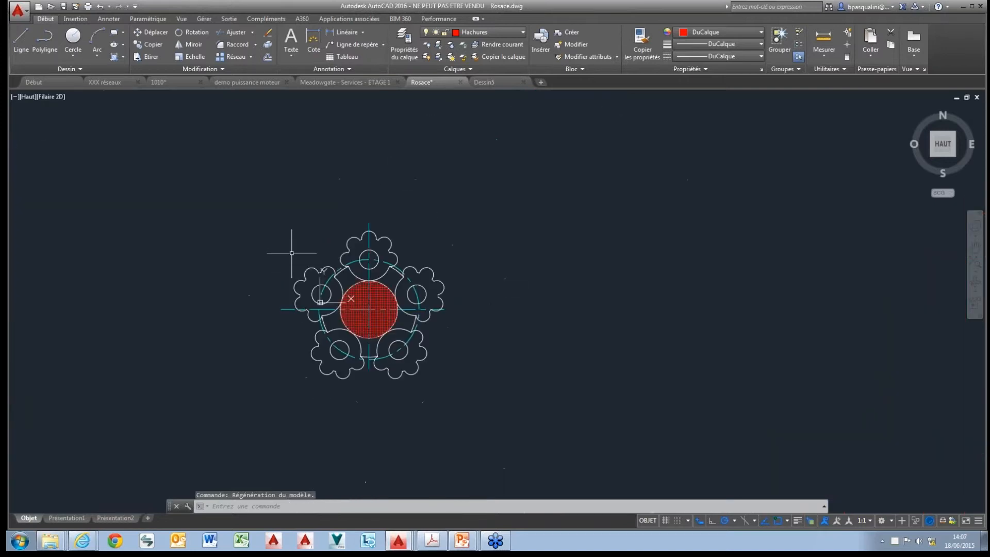
{"action": "scroll", "coordinate": [409, 355], "scroll_direction": "up", "scroll_amount": 9}
{"action": "scroll", "coordinate": [410, 362], "scroll_direction": "up", "scroll_amount": 6}
{"action": "scroll", "coordinate": [440, 216], "scroll_direction": "down", "scroll_amount": 6}
{"action": "scroll", "coordinate": [446, 226], "scroll_direction": "down", "scroll_amount": 5}
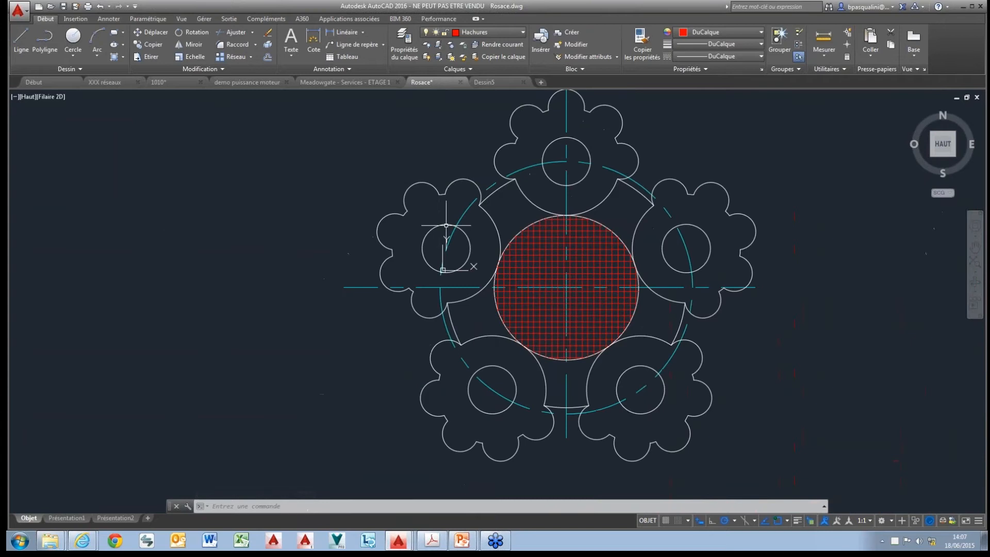
{"action": "middle_click_drag", "start_coordinate": [446, 225], "coordinate": [335, 262]}
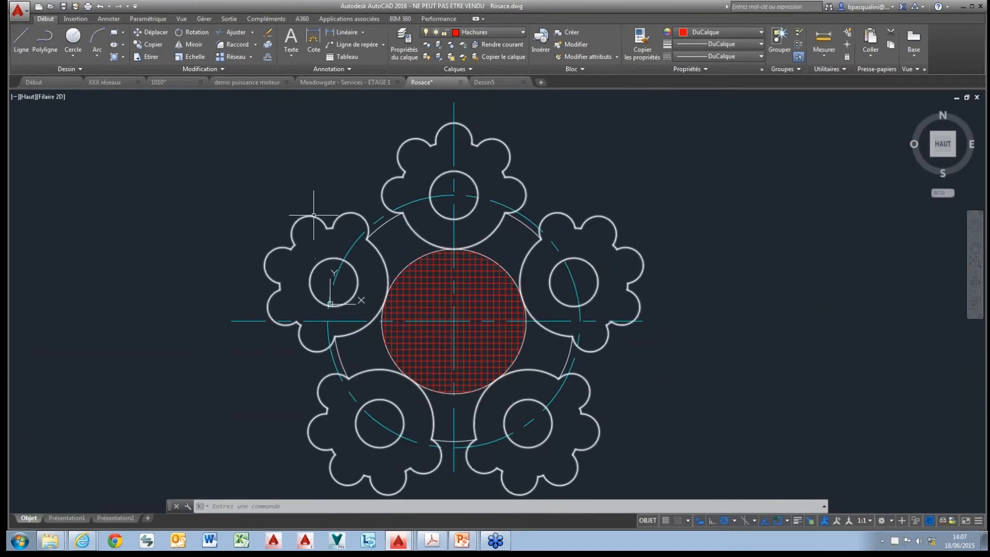
{"action": "scroll", "coordinate": [314, 215], "scroll_direction": "up", "scroll_amount": 2}
{"action": "scroll", "coordinate": [313, 215], "scroll_direction": "up", "scroll_amount": 5}
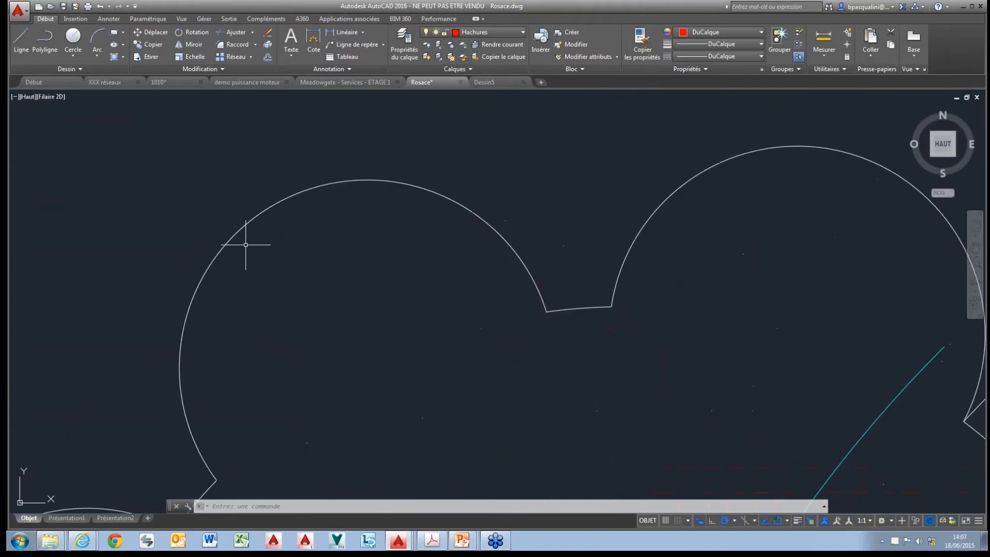
{"action": "scroll", "coordinate": [245, 244], "scroll_direction": "down", "scroll_amount": 6}
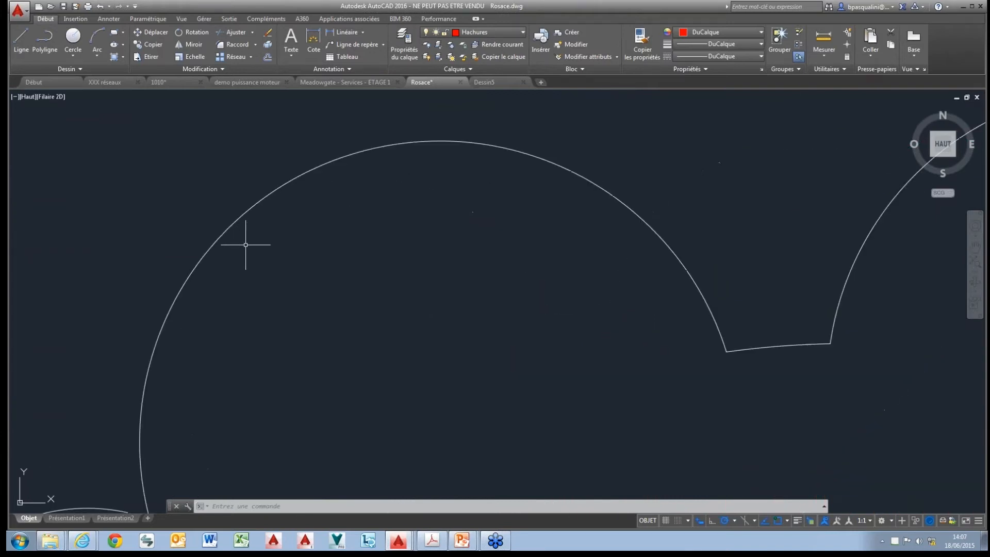
{"action": "scroll", "coordinate": [245, 245], "scroll_direction": "down", "scroll_amount": 2}
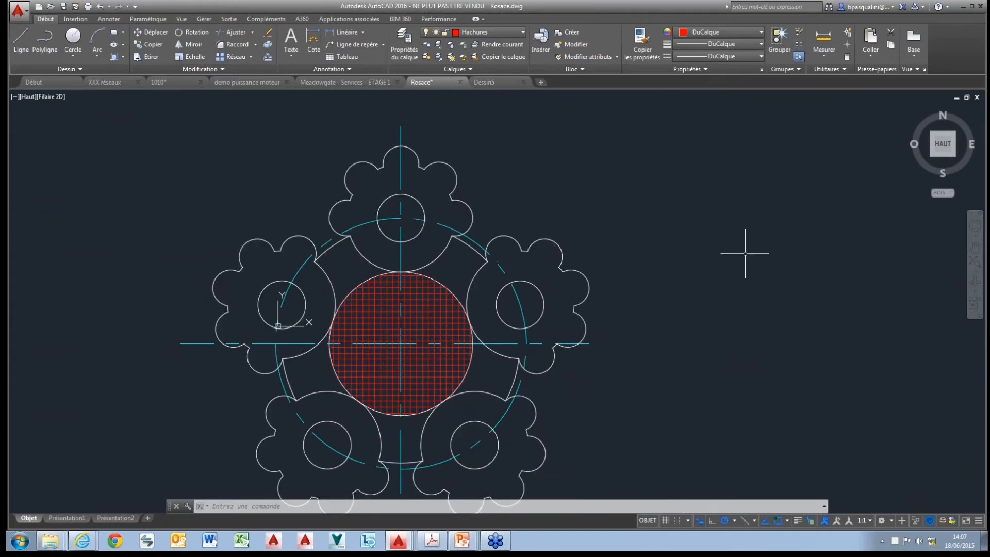
{"action": "middle_click_drag", "start_coordinate": [745, 253], "coordinate": [755, 217]}
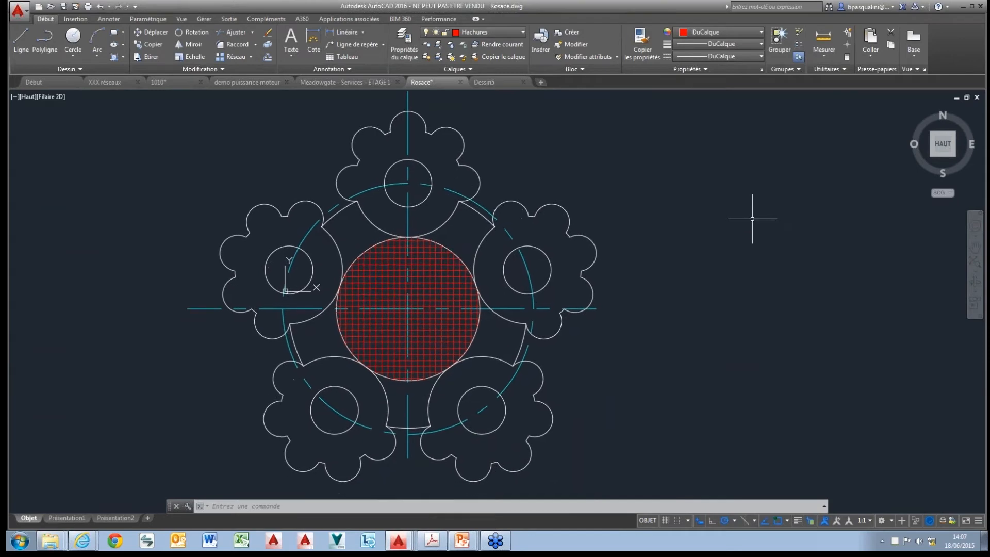
Review the active object snap modes, and use the Line command in the XXX réseaux drawing to preview the parcels' geometric centres
{"action": "left_click", "coordinate": [787, 524]}
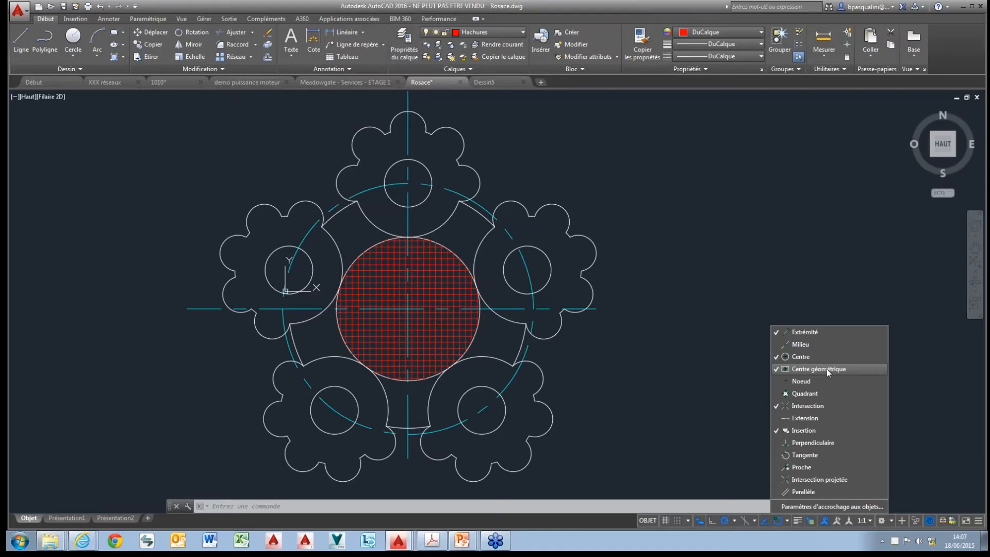
{"action": "left_click", "coordinate": [113, 82]}
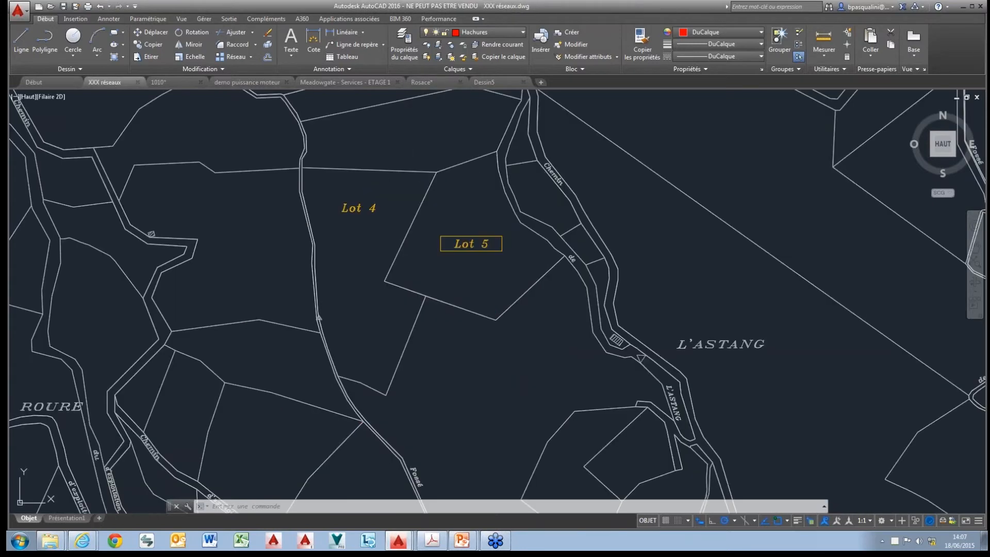
{"action": "left_click", "coordinate": [52, 19]}
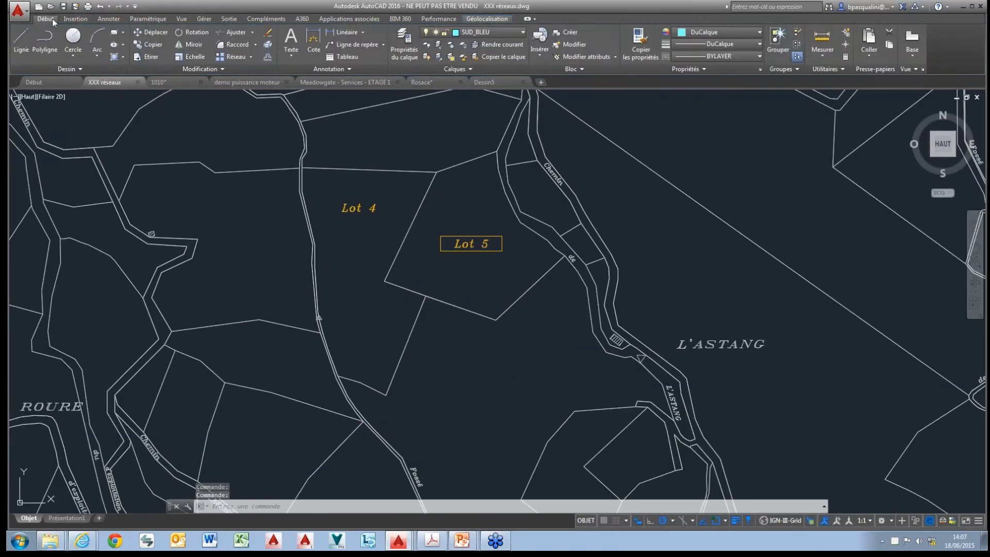
{"action": "left_click", "coordinate": [15, 40]}
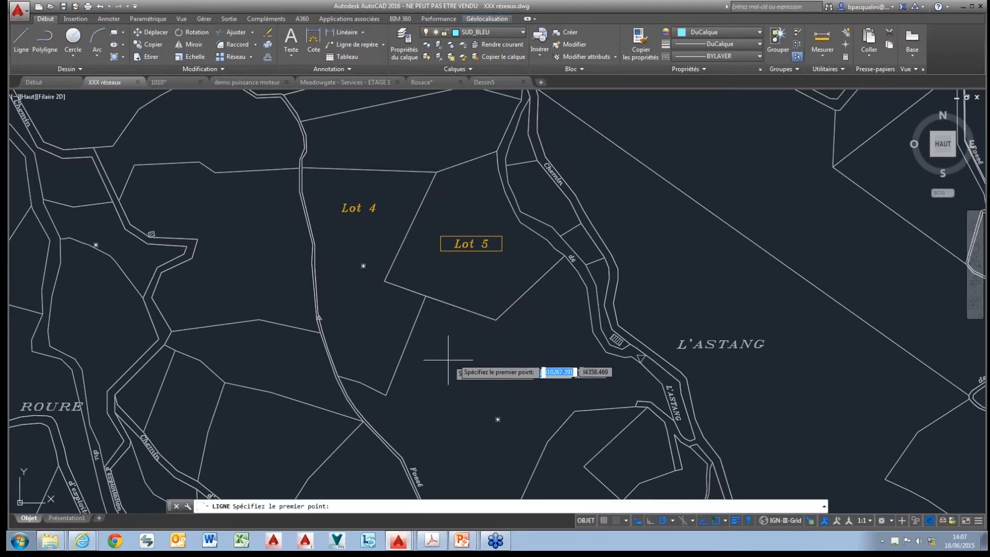
{"action": "left_click", "coordinate": [912, 174]}
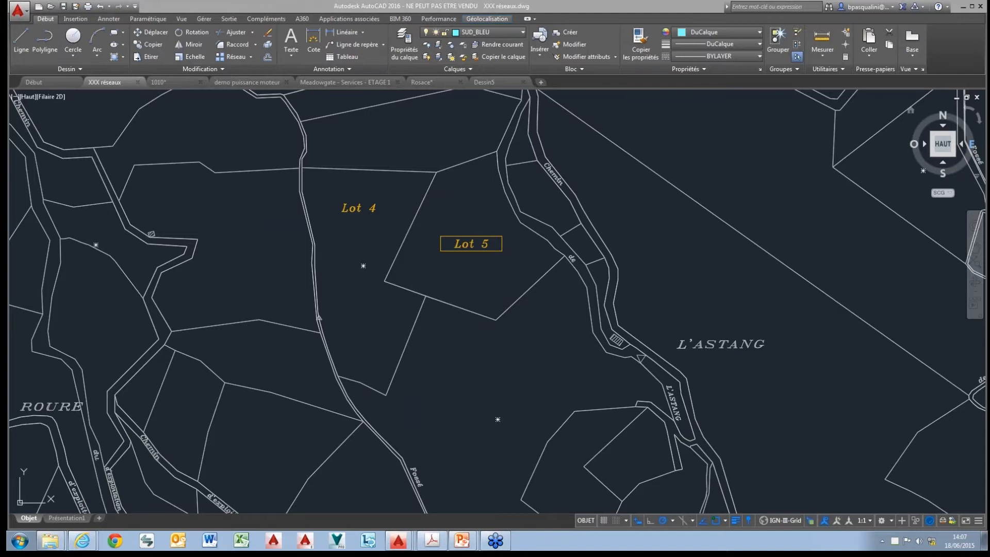
{"action": "type", "text": "l"}
{"action": "key", "text": "Return"}
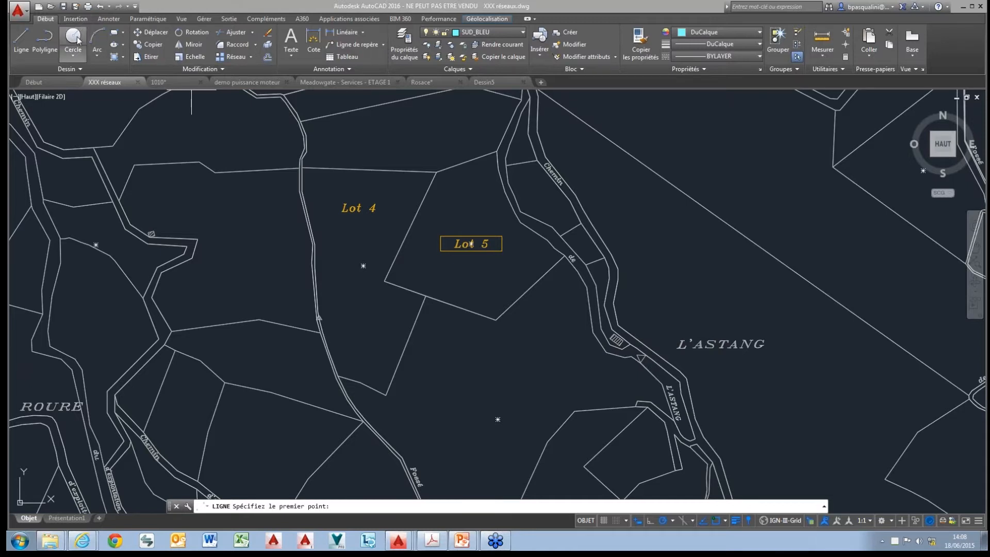
Move the Lot 4 text to the geometric centre of its parcel
{"action": "left_click", "coordinate": [151, 32]}
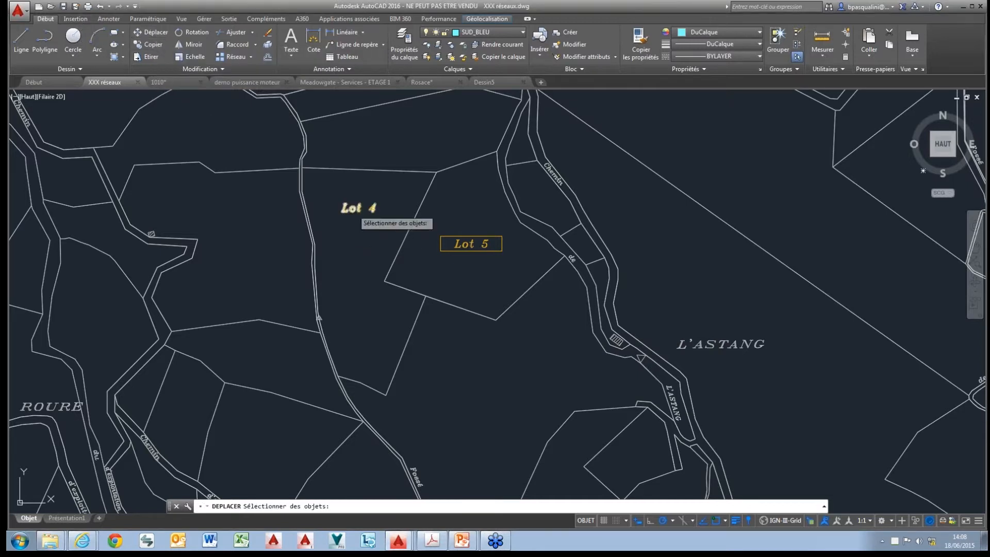
{"action": "left_click", "coordinate": [354, 209]}
{"action": "key", "text": "Return"}
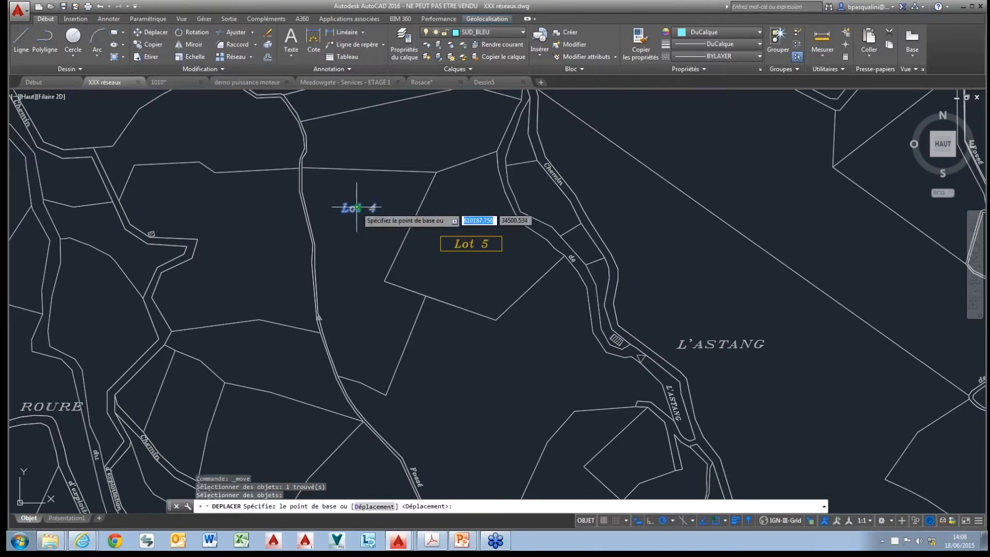
{"action": "left_click", "coordinate": [355, 208]}
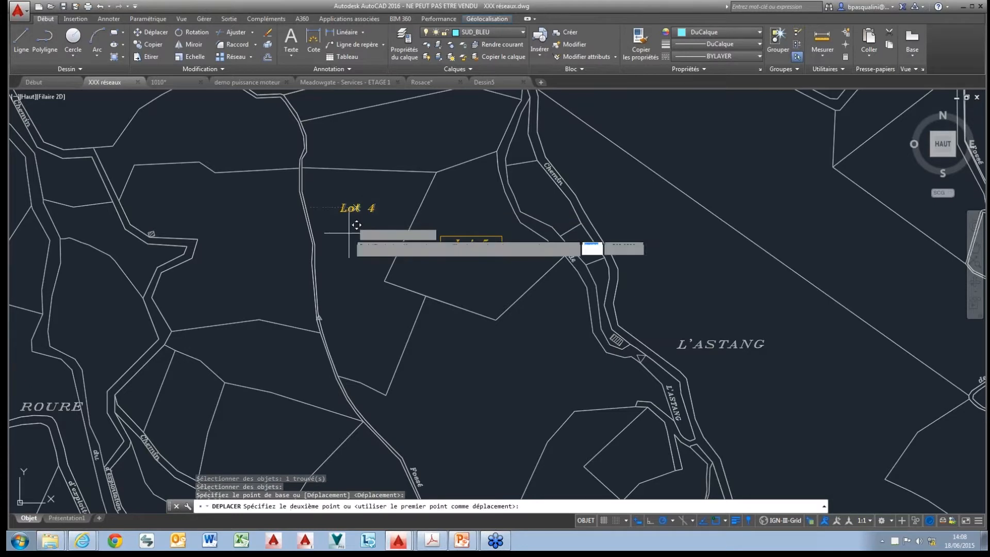
{"action": "left_click", "coordinate": [360, 266]}
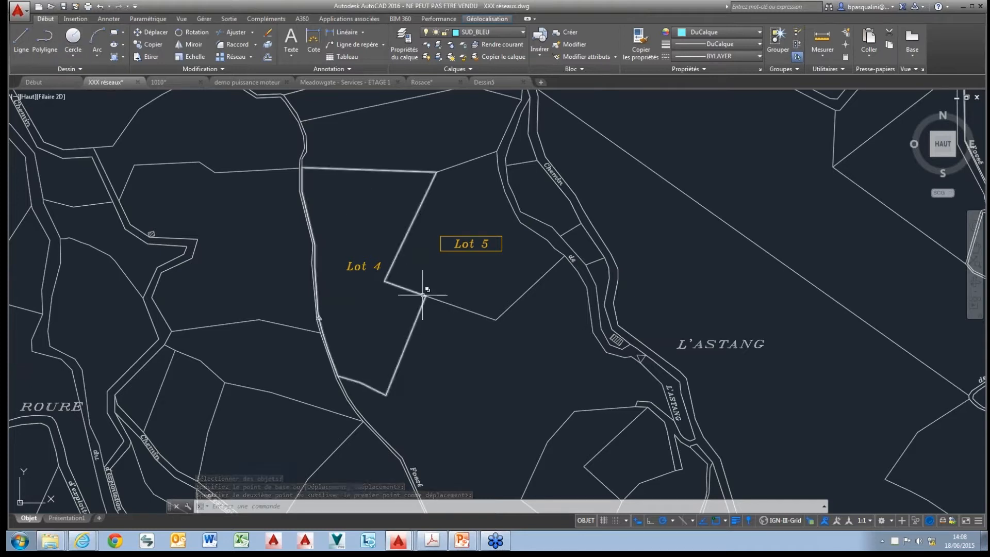
Review the temporary object snap overrides, including Centre géométrique, and inspect the Lot 5 and Lot 4 labels up close
{"action": "right_click", "coordinate": [442, 341], "text": "shift"}
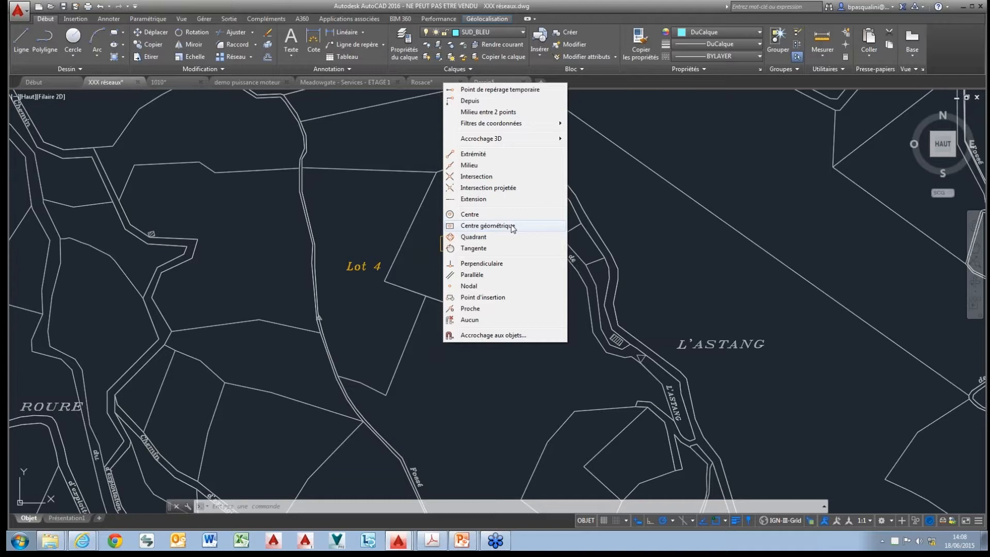
{"action": "left_click", "coordinate": [469, 177]}
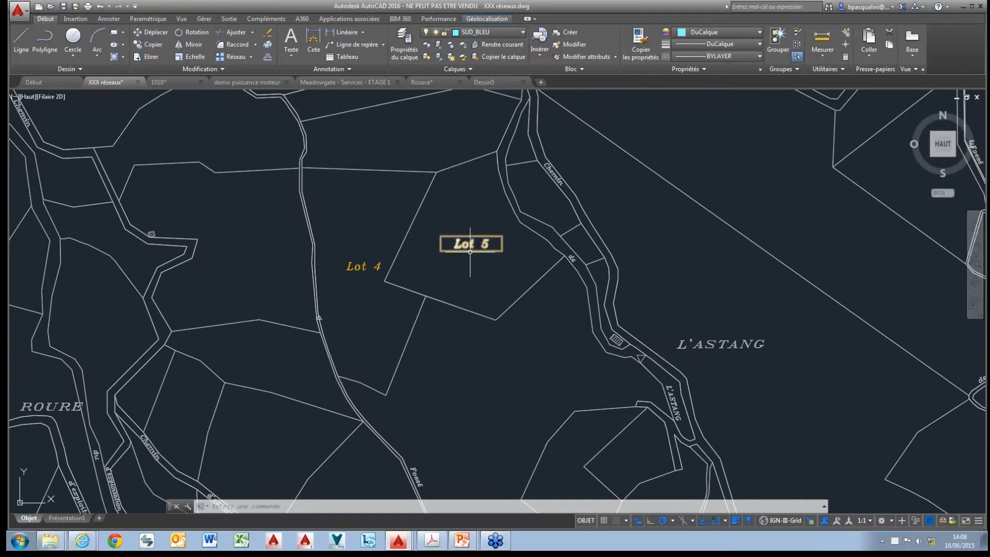
{"action": "scroll", "coordinate": [462, 251], "scroll_direction": "up", "scroll_amount": 4}
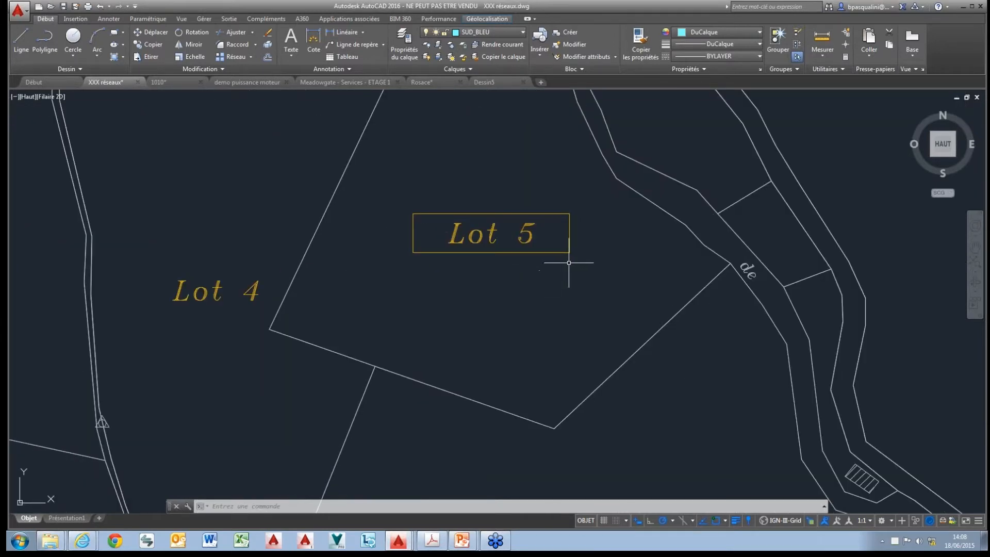
{"action": "middle_click_drag", "start_coordinate": [327, 283], "coordinate": [564, 310]}
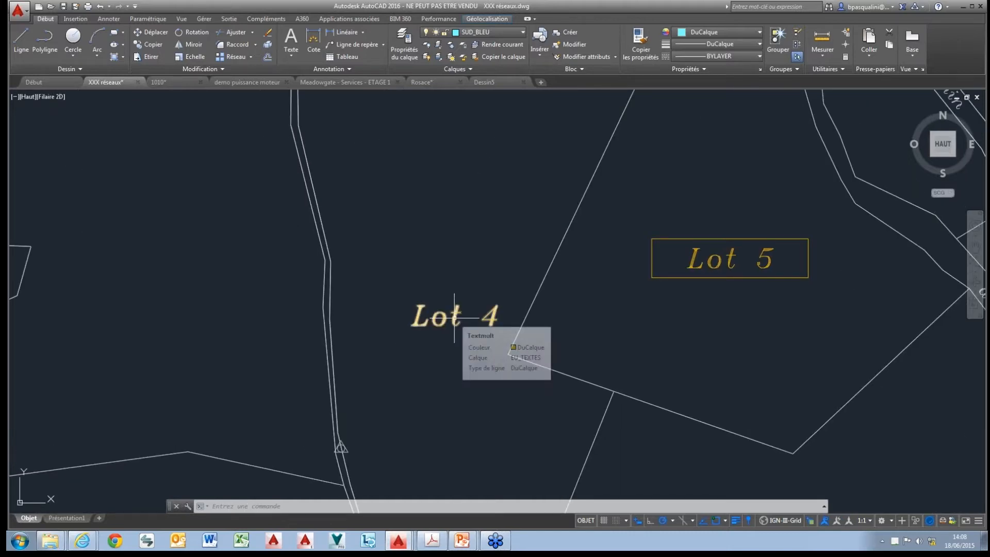
Turn on the text frame (Encadrement du texte: Oui) for the Lot 4 multiline text
{"action": "left_click", "coordinate": [455, 315]}
{"action": "key", "text": "ctrl+1"}
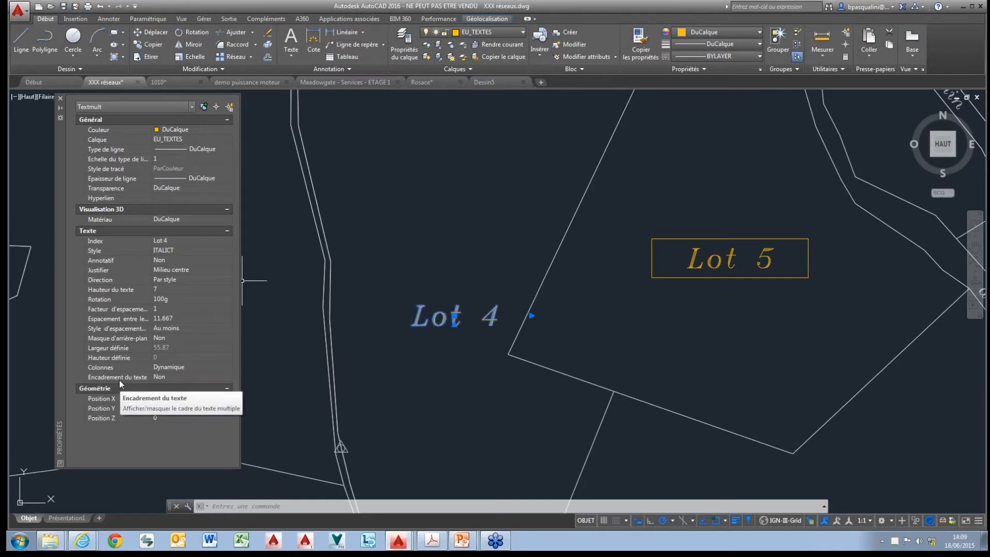
{"action": "left_click", "coordinate": [165, 375]}
{"action": "left_click", "coordinate": [228, 376]}
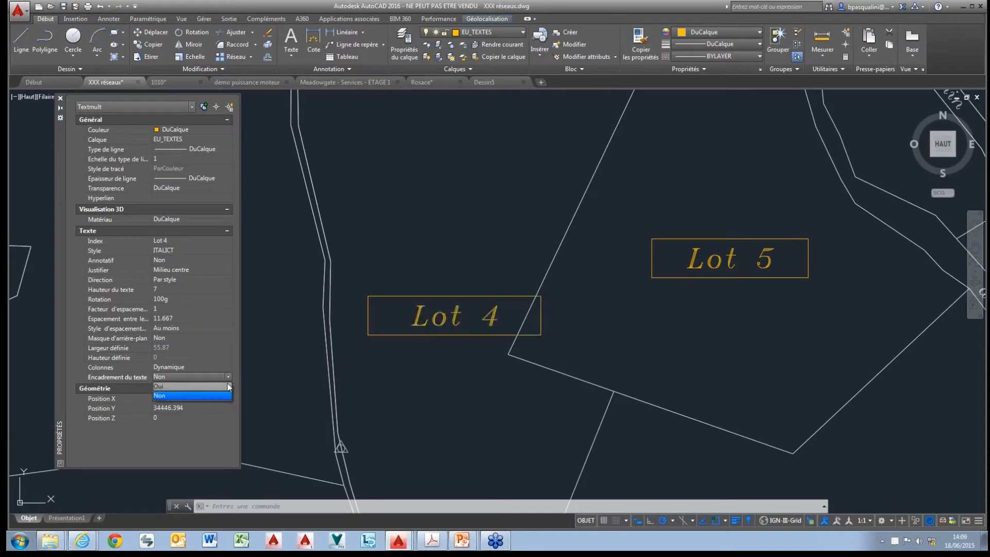
{"action": "left_click", "coordinate": [225, 387]}
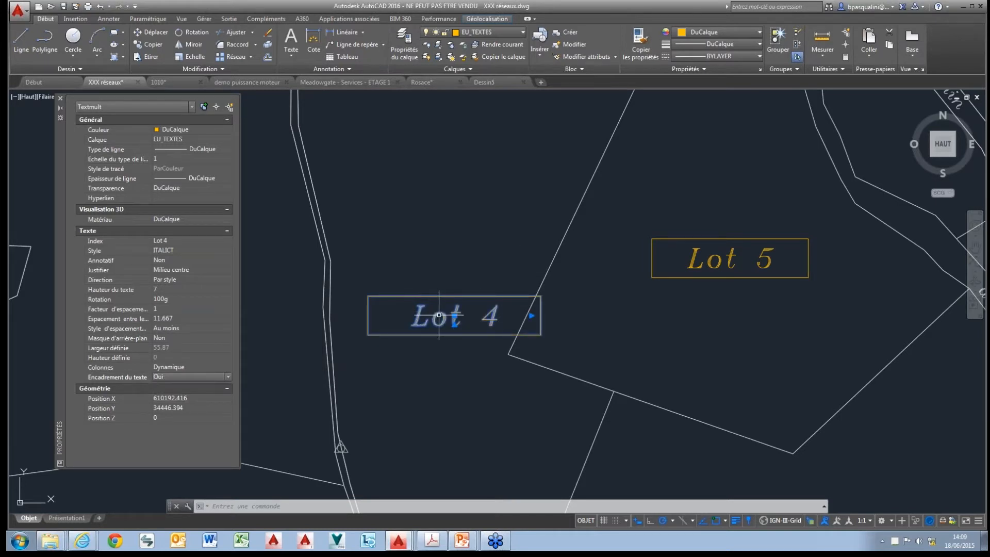
{"action": "key", "text": "Escape"}
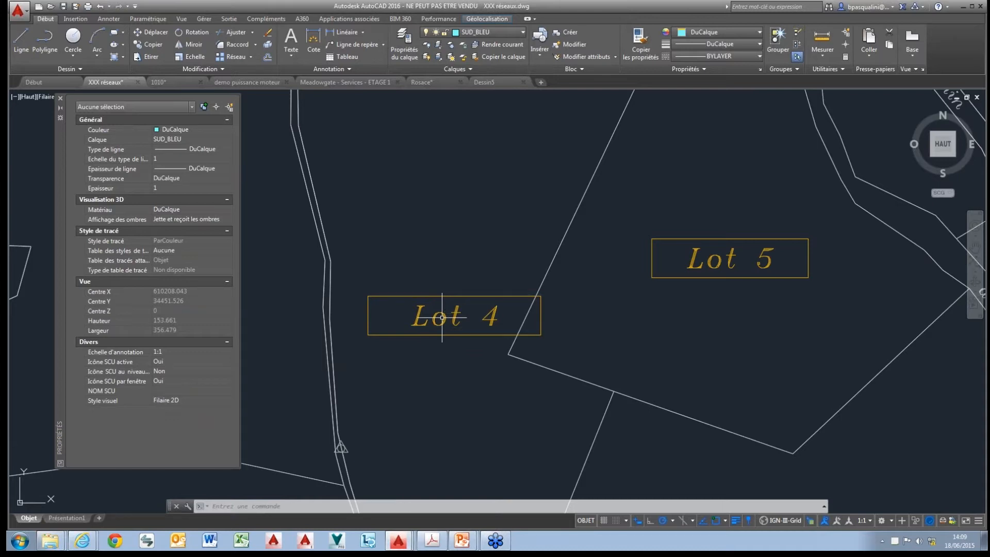
Widen the Lot 4 multiline text box so its frame extends further on both sides, and close the object properties
{"action": "left_click", "coordinate": [442, 317]}
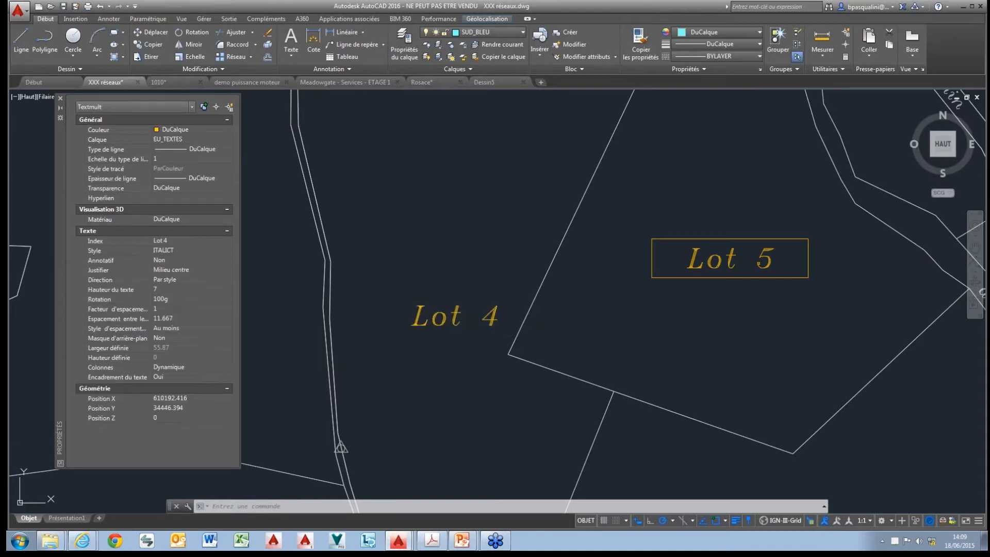
{"action": "double_click", "coordinate": [441, 317]}
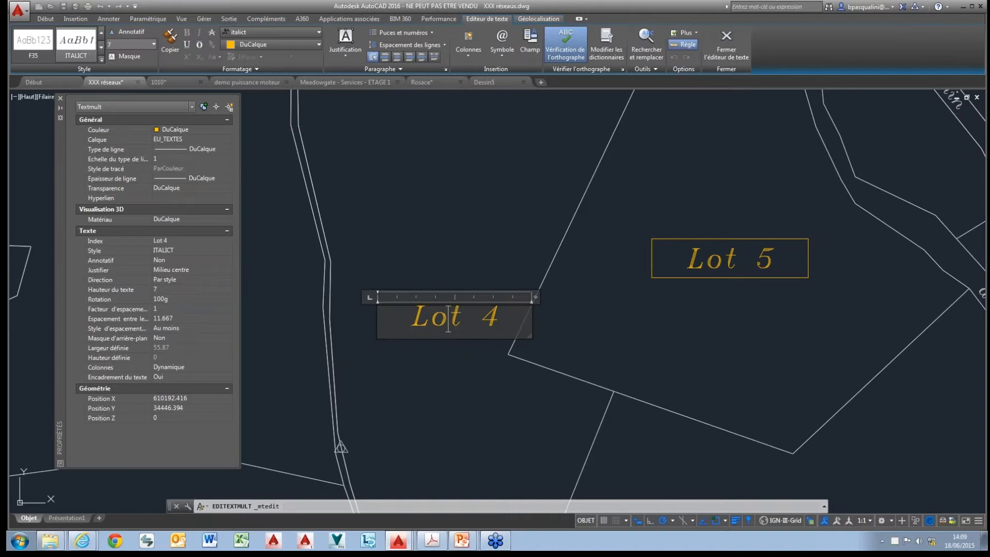
{"action": "left_click_drag", "start_coordinate": [538, 296], "coordinate": [571, 296]}
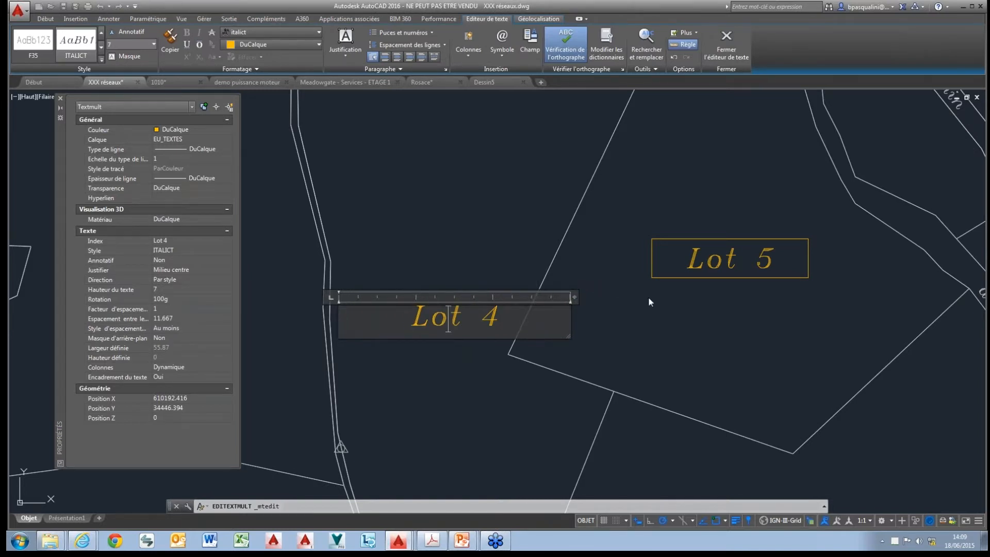
{"action": "key", "text": "Escape"}
{"action": "left_click", "coordinate": [514, 269]}
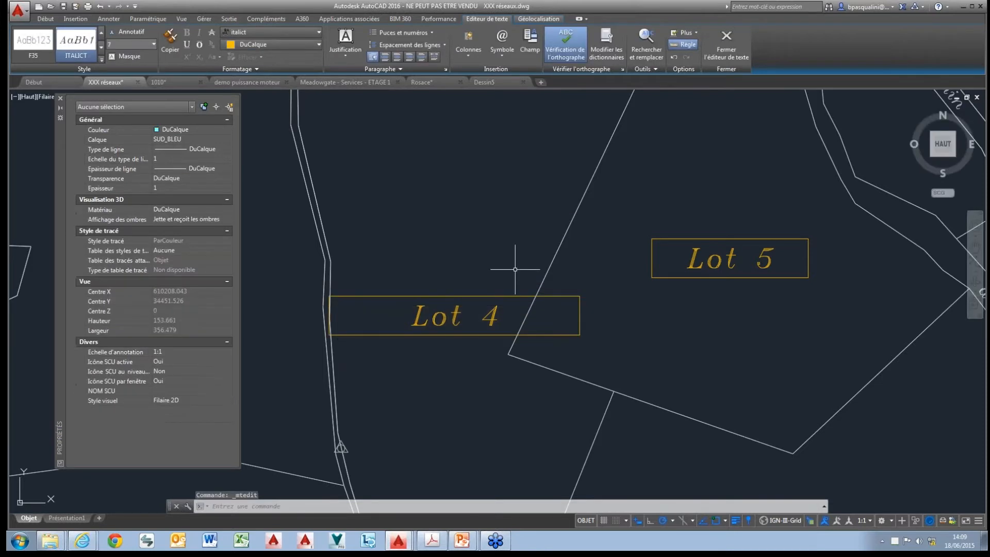
{"action": "scroll", "coordinate": [598, 328], "scroll_direction": "down", "scroll_amount": 2}
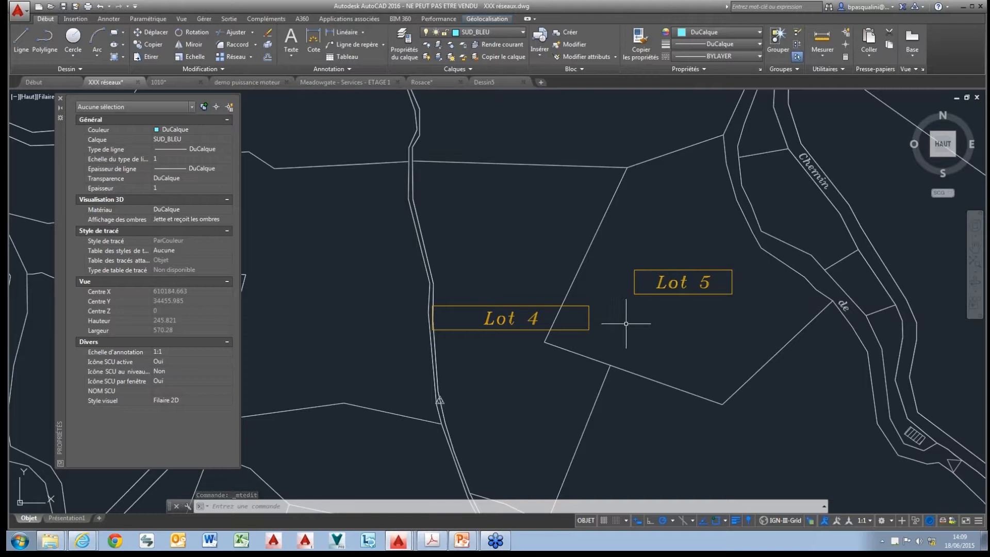
{"action": "scroll", "coordinate": [624, 325], "scroll_direction": "down", "scroll_amount": 4}
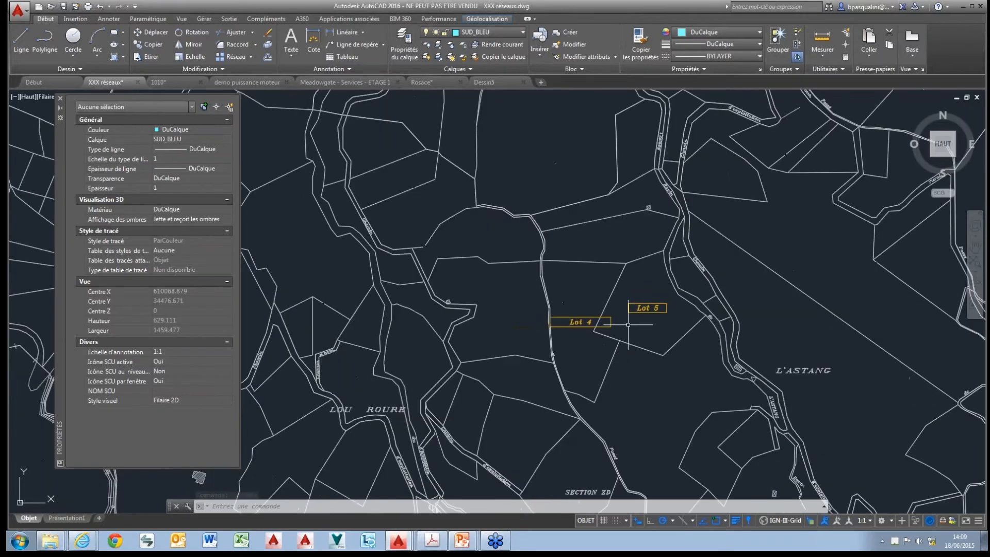
{"action": "left_click", "coordinate": [60, 98]}
Draw a rectangular revision cloud around the Lot 4 and Lot 5 parcels
{"action": "middle_click_drag", "start_coordinate": [357, 256], "coordinate": [164, 265]}
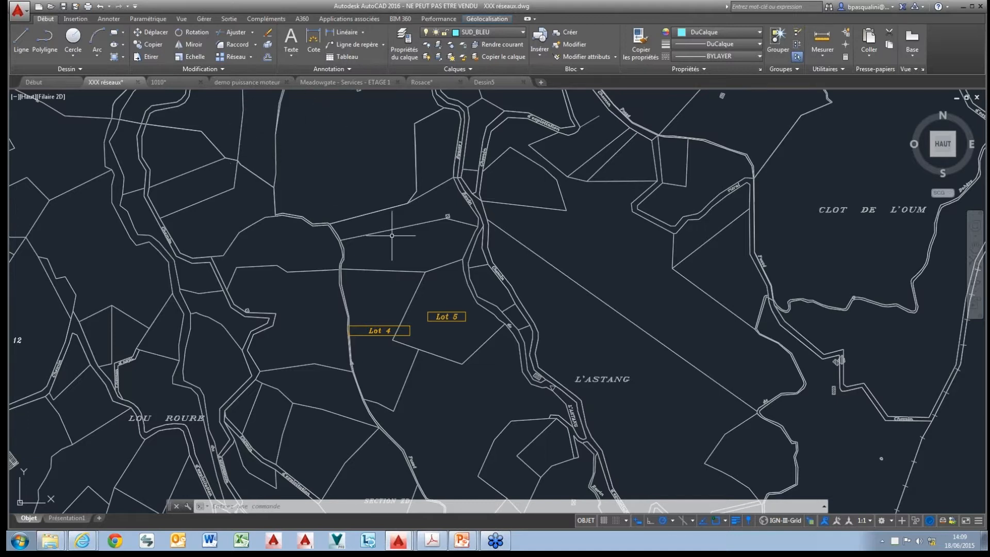
{"action": "left_click", "coordinate": [108, 18]}
{"action": "left_click", "coordinate": [693, 58]}
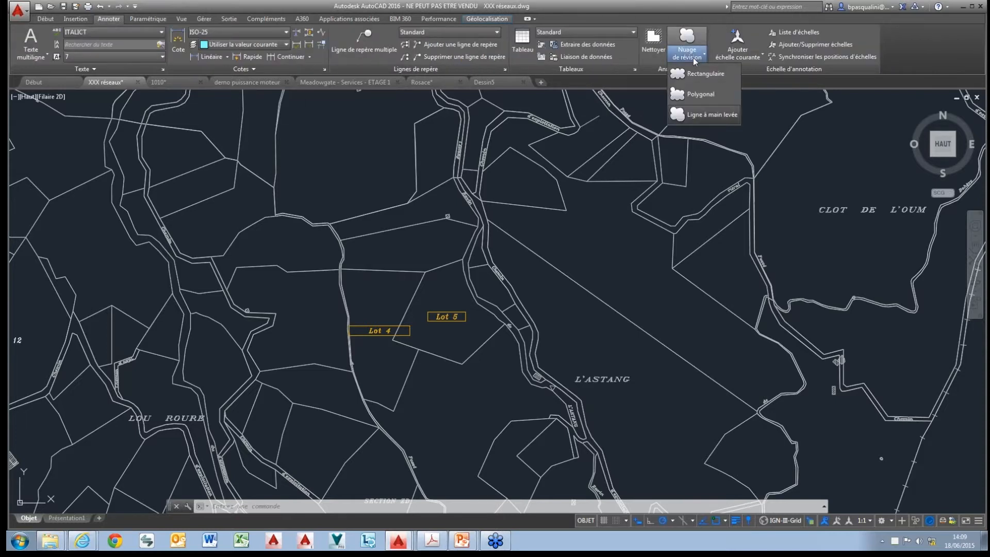
{"action": "left_click", "coordinate": [705, 73]}
{"action": "left_click", "coordinate": [320, 254]}
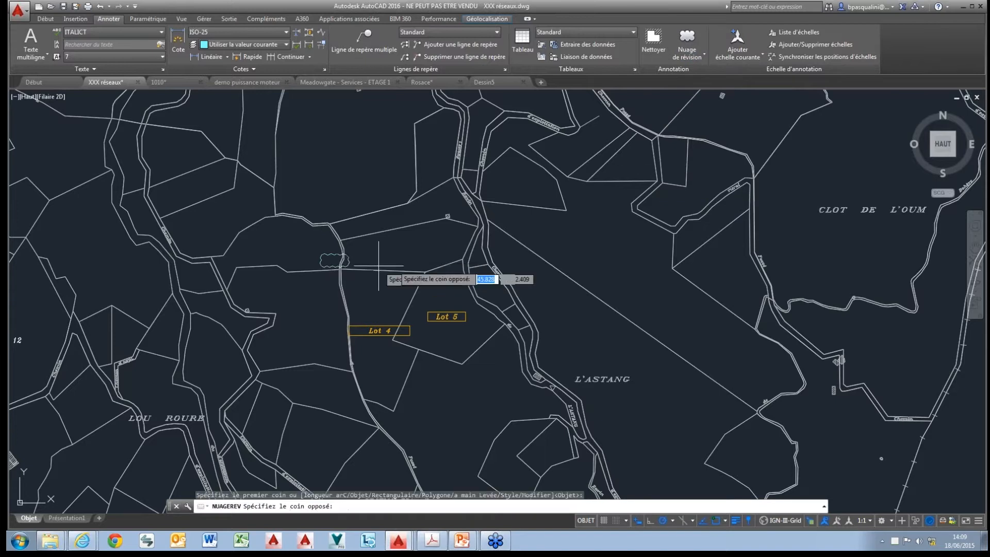
{"action": "left_click", "coordinate": [540, 403]}
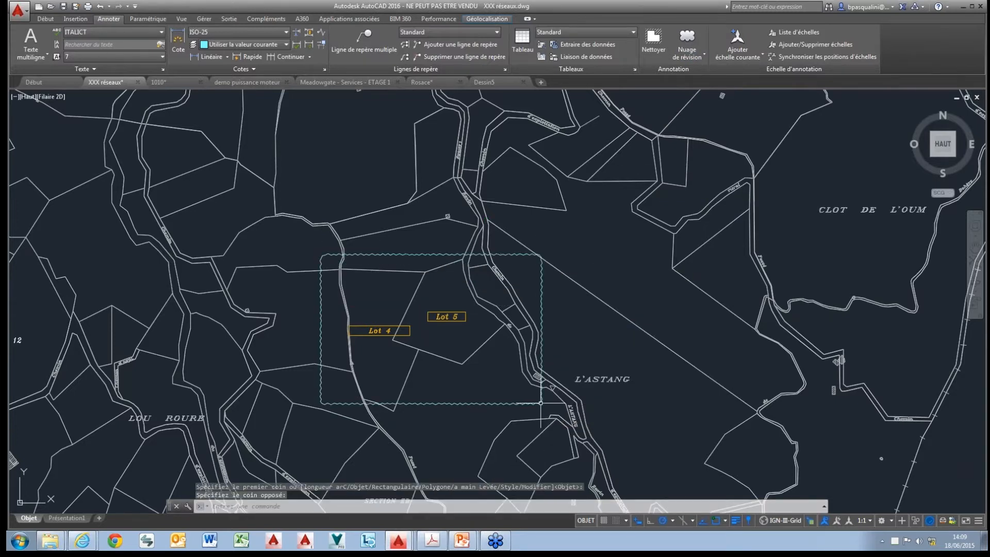
Reshape the revision cloud by its grips, moving its upper edge down and its lower-right corner inward
{"action": "left_click", "coordinate": [504, 402]}
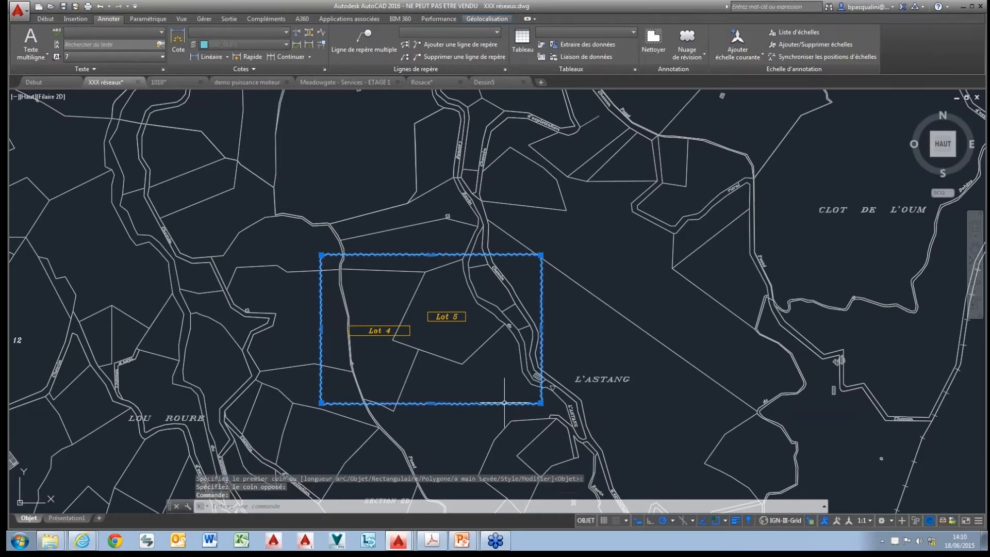
{"action": "scroll", "coordinate": [521, 255], "scroll_direction": "up", "scroll_amount": 2}
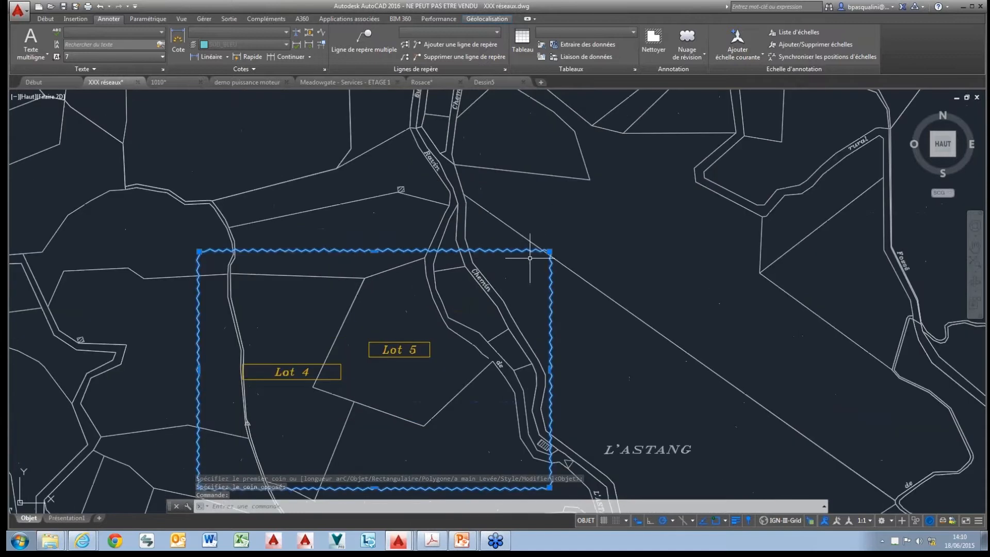
{"action": "middle_click_drag", "start_coordinate": [551, 273], "coordinate": [583, 196]}
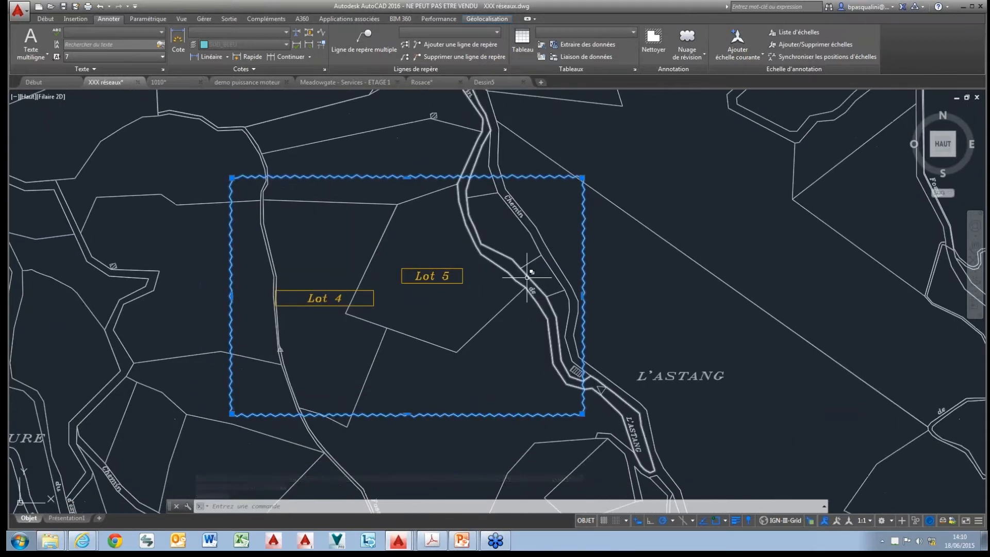
{"action": "left_click", "coordinate": [407, 178]}
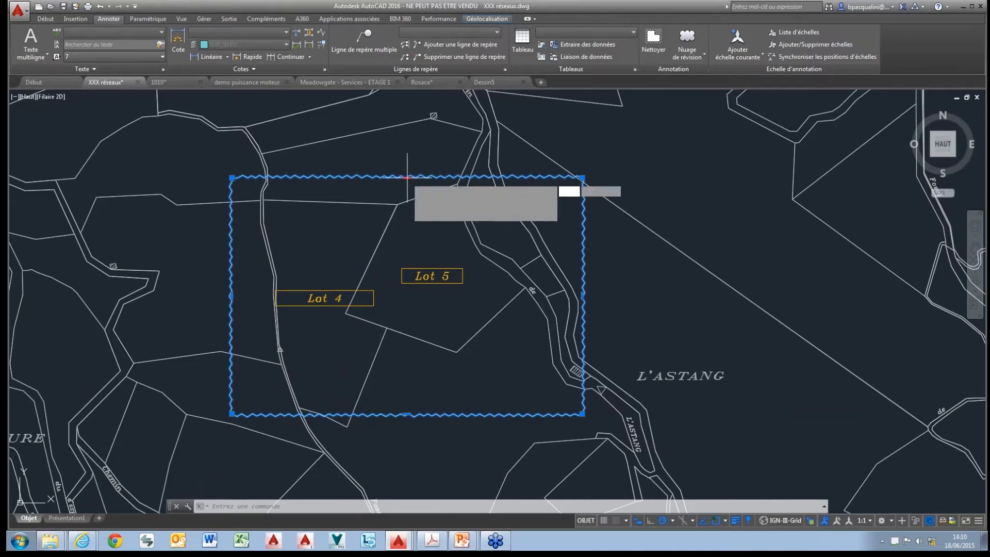
{"action": "left_click", "coordinate": [407, 212]}
{"action": "left_click", "coordinate": [582, 413]}
{"action": "left_click", "coordinate": [550, 380]}
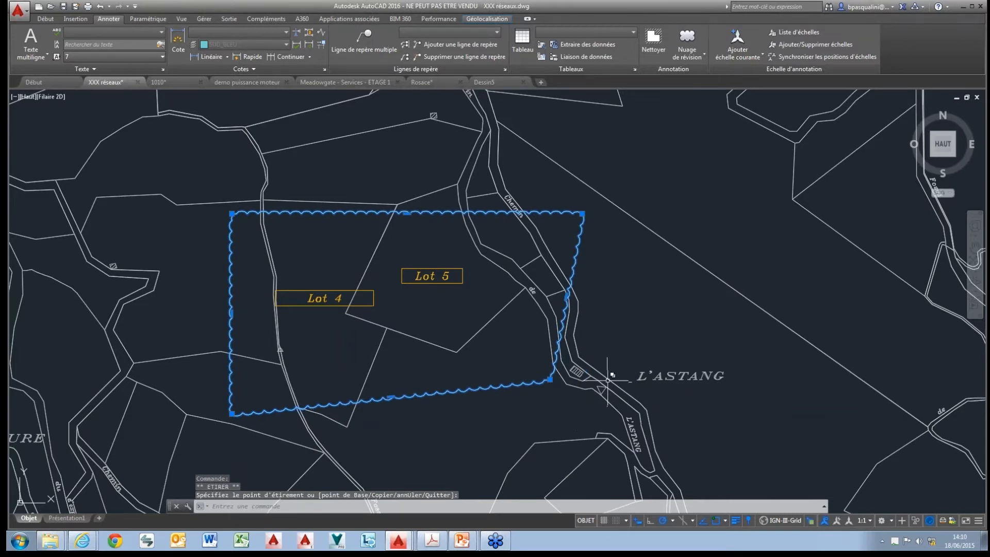
Modify the revision cloud with a new side from its upper edge to its lower-right side, erasing the outer corner and keeping the arc direction
{"action": "left_click", "coordinate": [693, 54]}
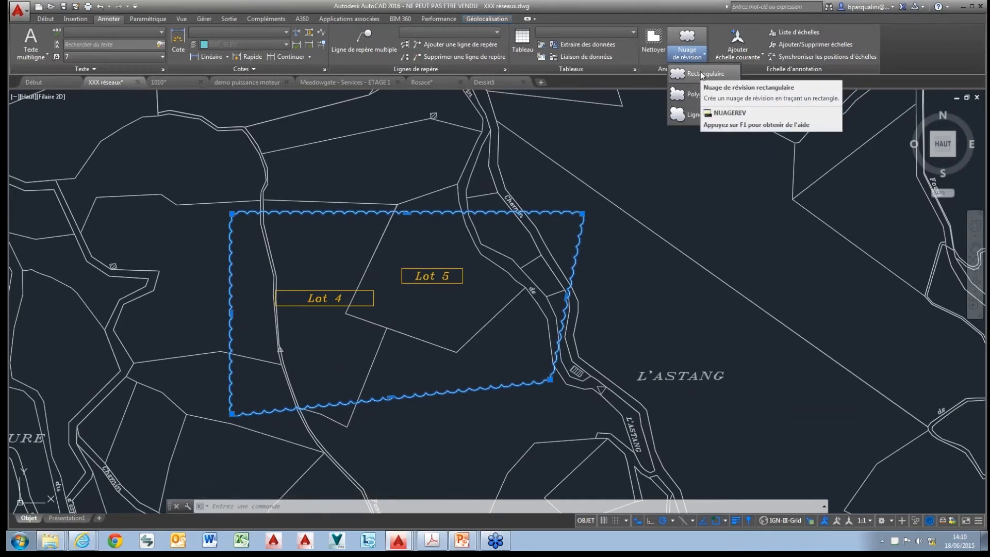
{"action": "left_click", "coordinate": [701, 73]}
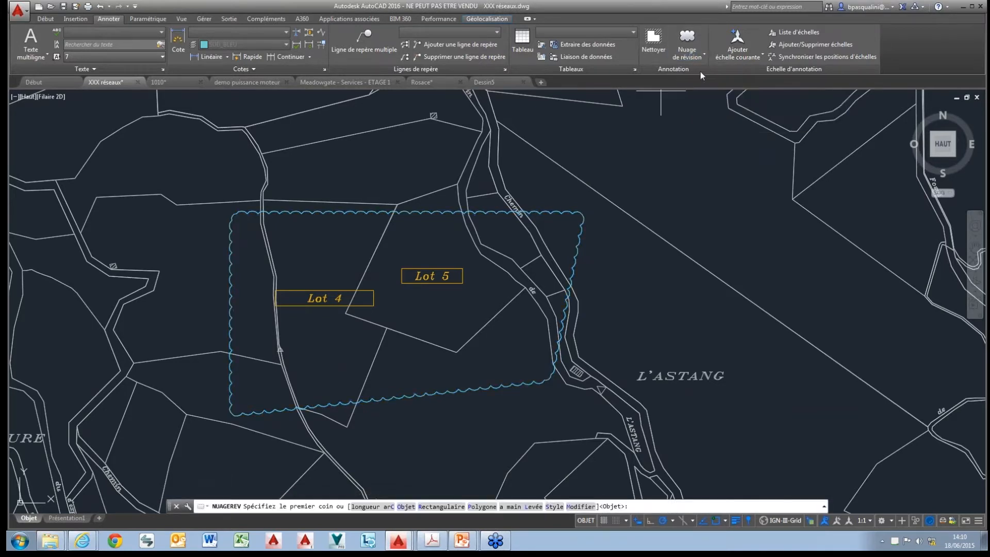
{"action": "right_click", "coordinate": [514, 247]}
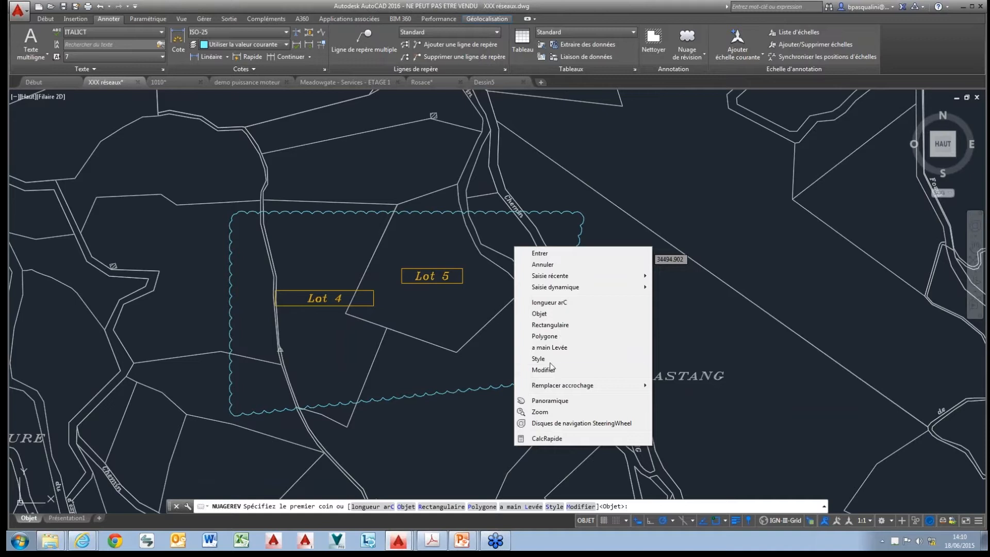
{"action": "left_click", "coordinate": [594, 372]}
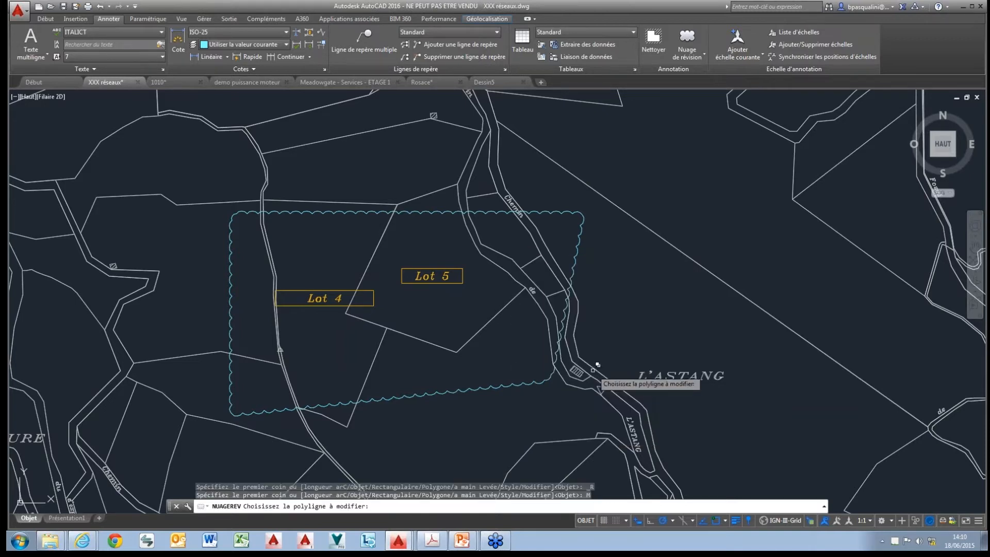
{"action": "left_click", "coordinate": [481, 213]}
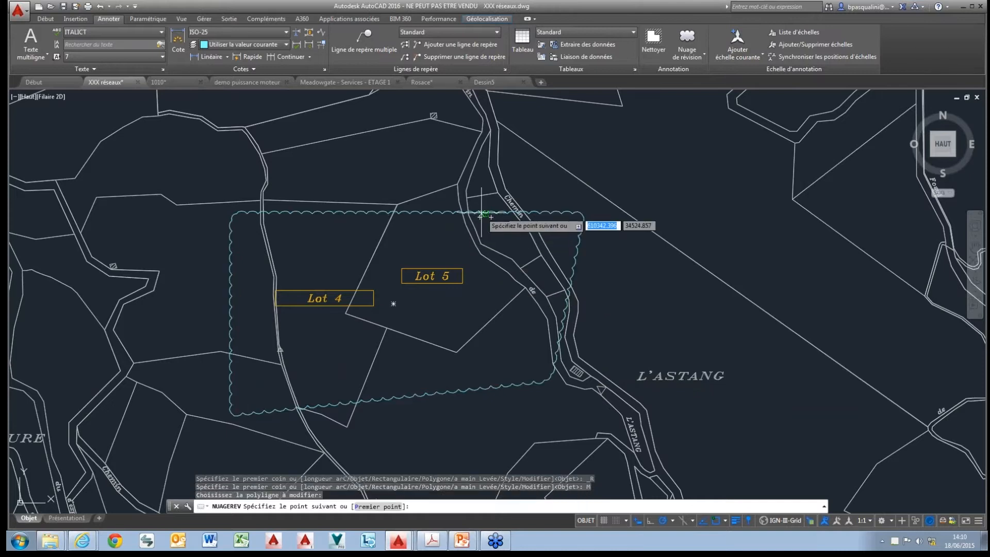
{"action": "left_click", "coordinate": [554, 366]}
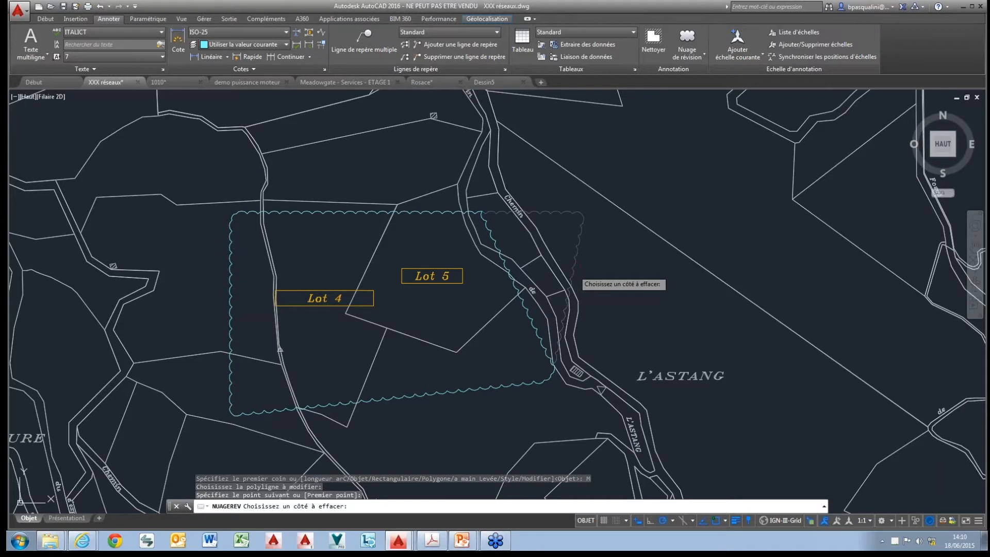
{"action": "left_click", "coordinate": [574, 270]}
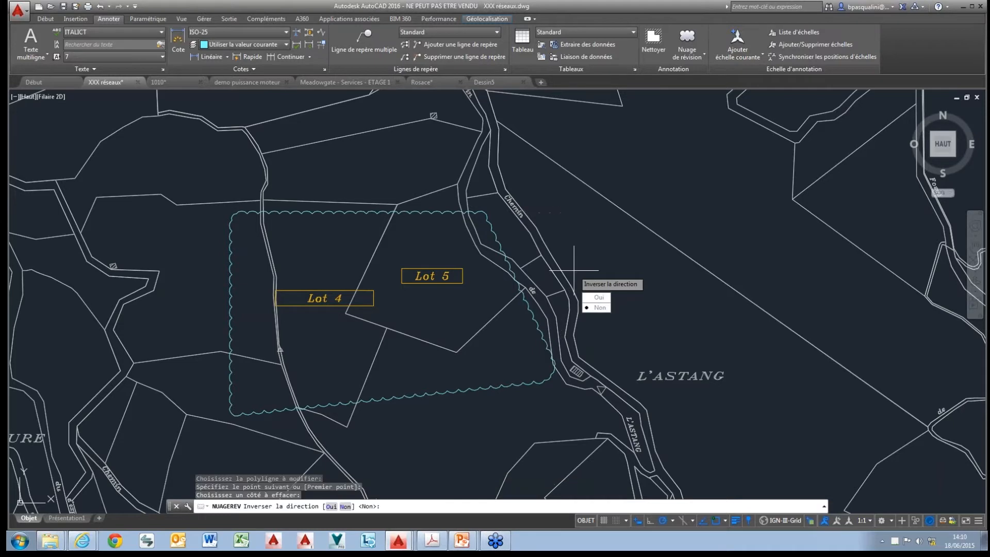
{"action": "left_click", "coordinate": [599, 308]}
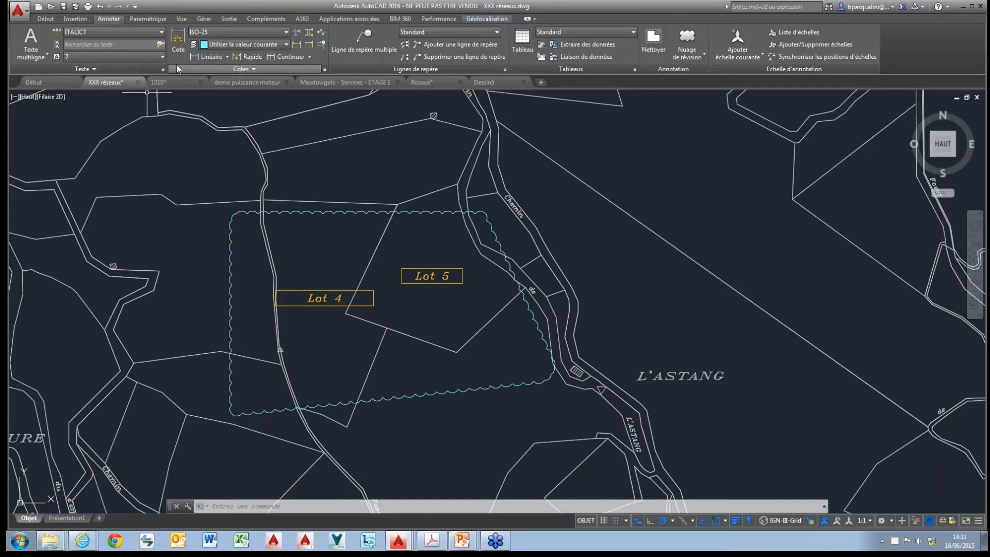
Review the layers available for dimensions, and switch to the model space of the 1010 drawing
{"action": "left_click", "coordinate": [284, 46]}
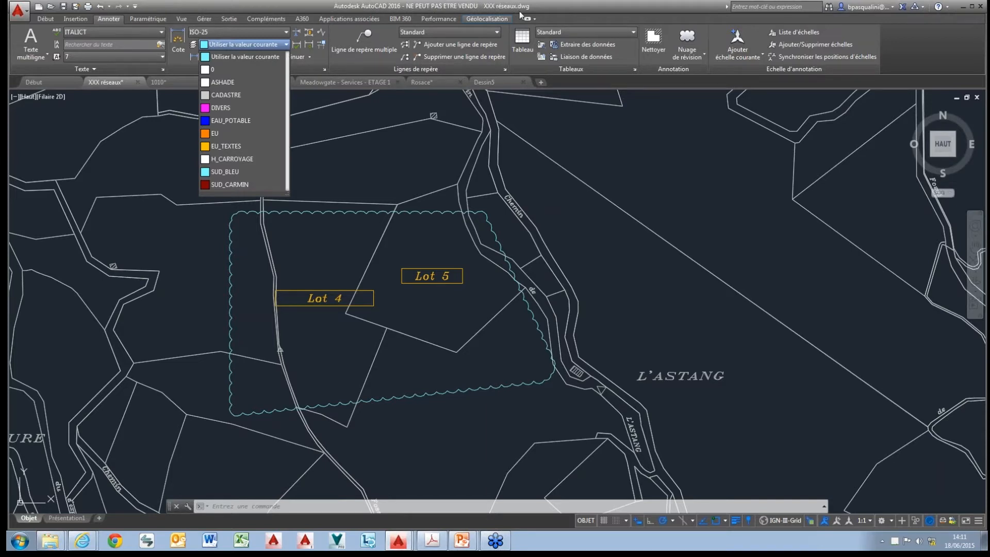
{"action": "left_click", "coordinate": [583, 10]}
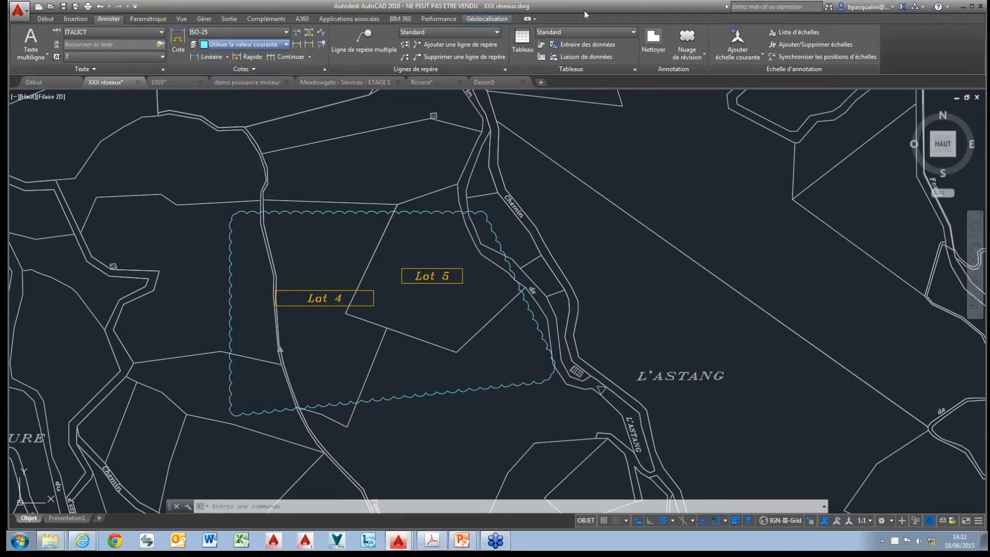
{"action": "left_click", "coordinate": [173, 82]}
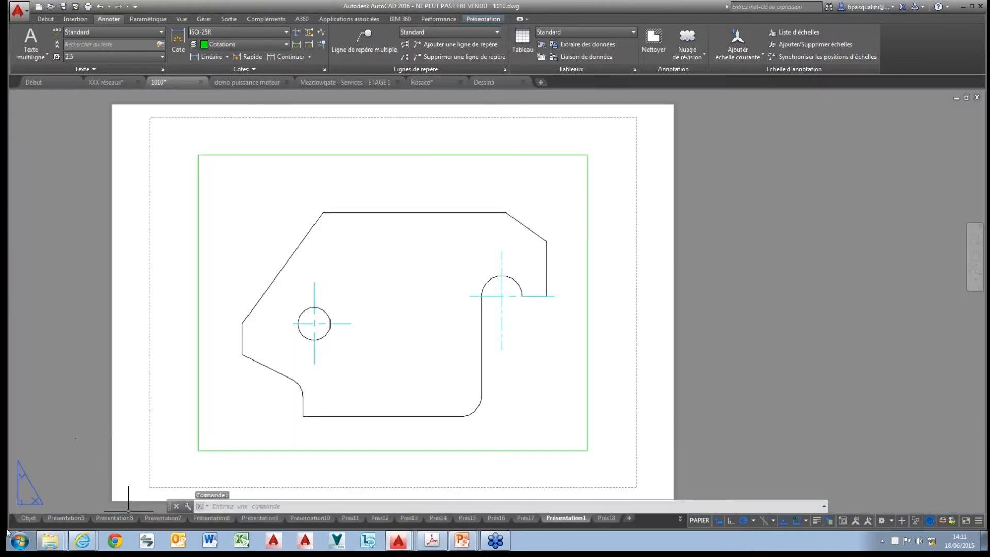
{"action": "left_click", "coordinate": [28, 517]}
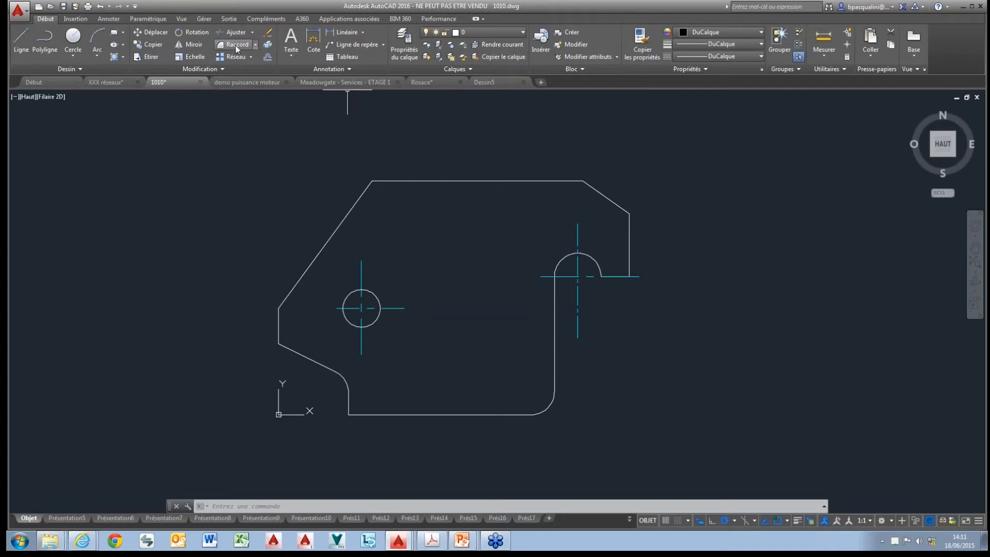
Use the smart Dimension command to add a horizontal dimension below the part, from the left edge's lower end to the bottom edge's left end
{"action": "left_click", "coordinate": [108, 19]}
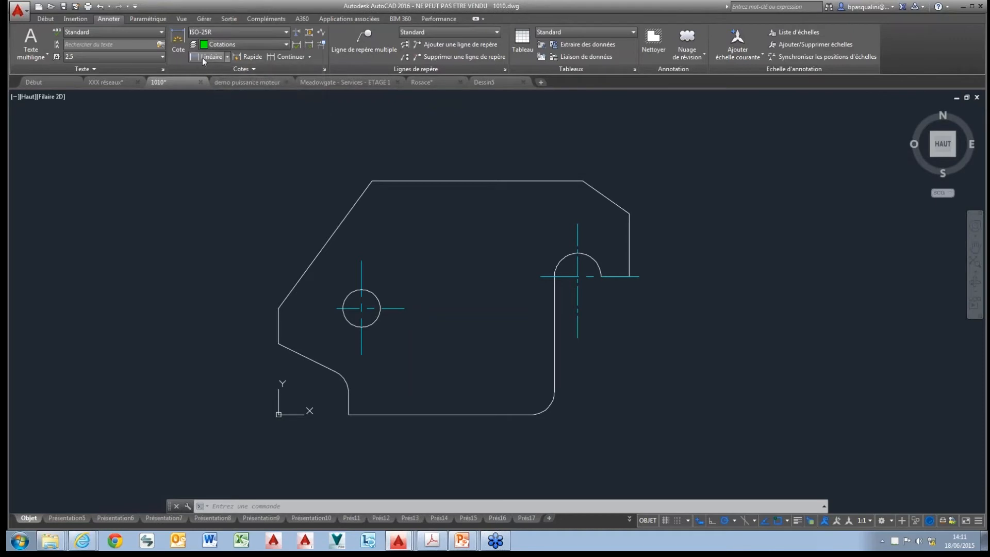
{"action": "left_click", "coordinate": [177, 41]}
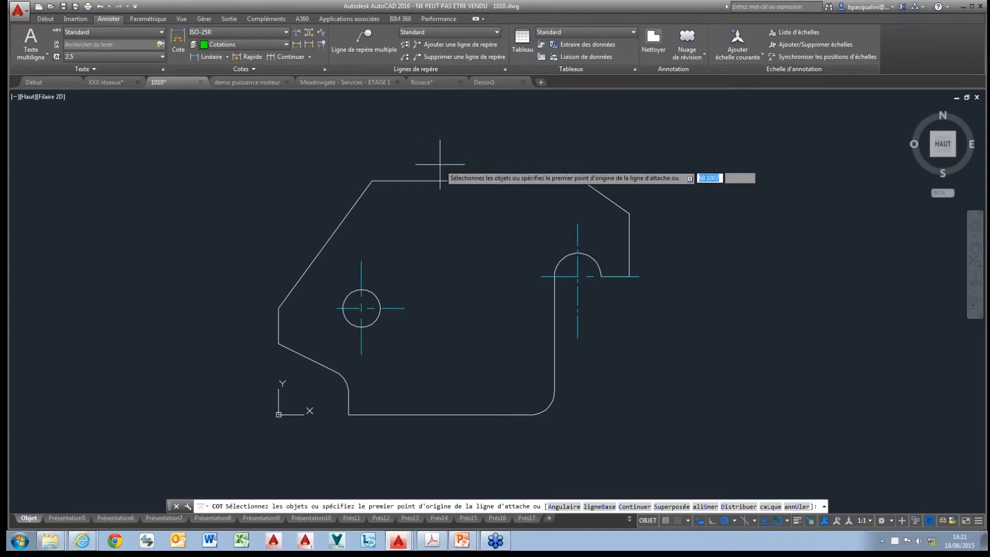
{"action": "key", "text": "Return"}
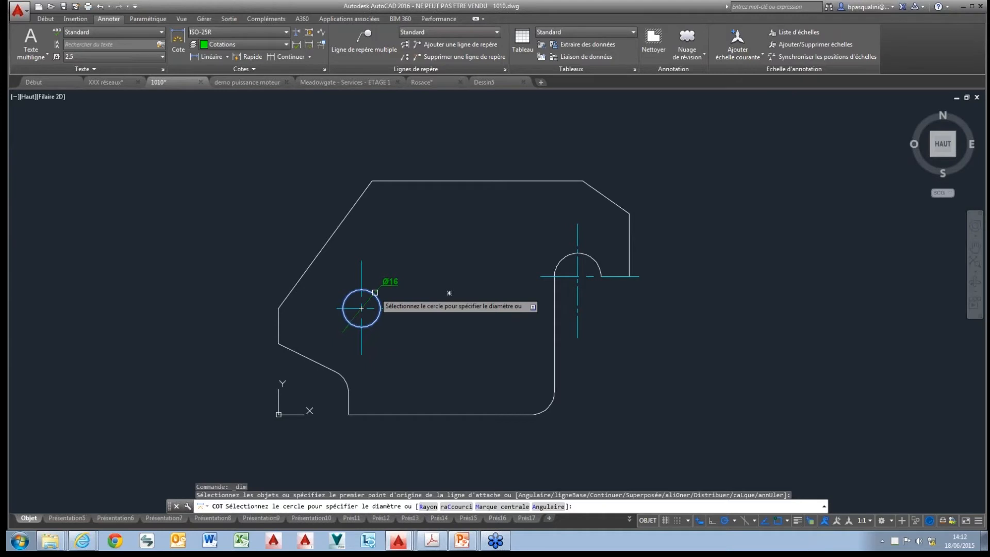
{"action": "scroll", "coordinate": [253, 384], "scroll_direction": "up", "scroll_amount": 2}
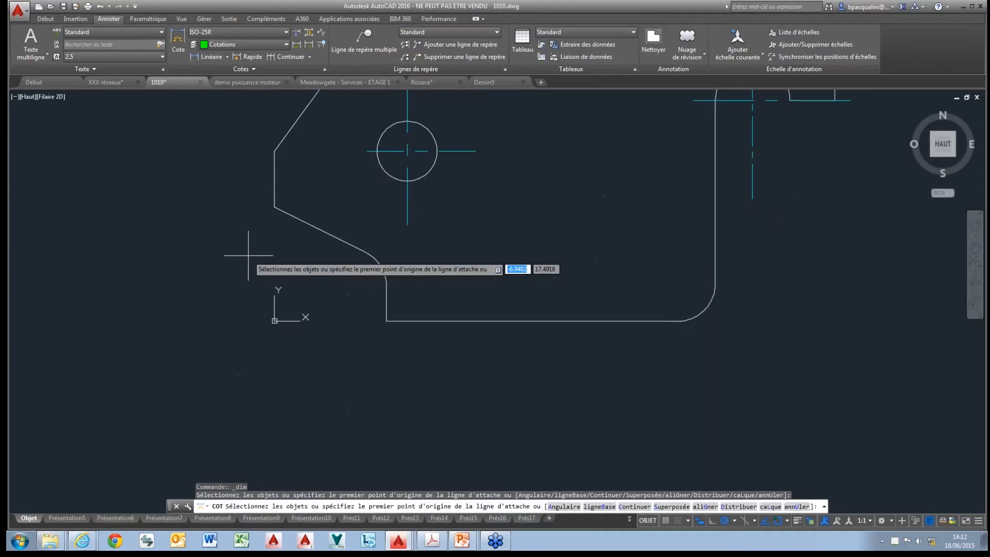
{"action": "left_click", "coordinate": [274, 208]}
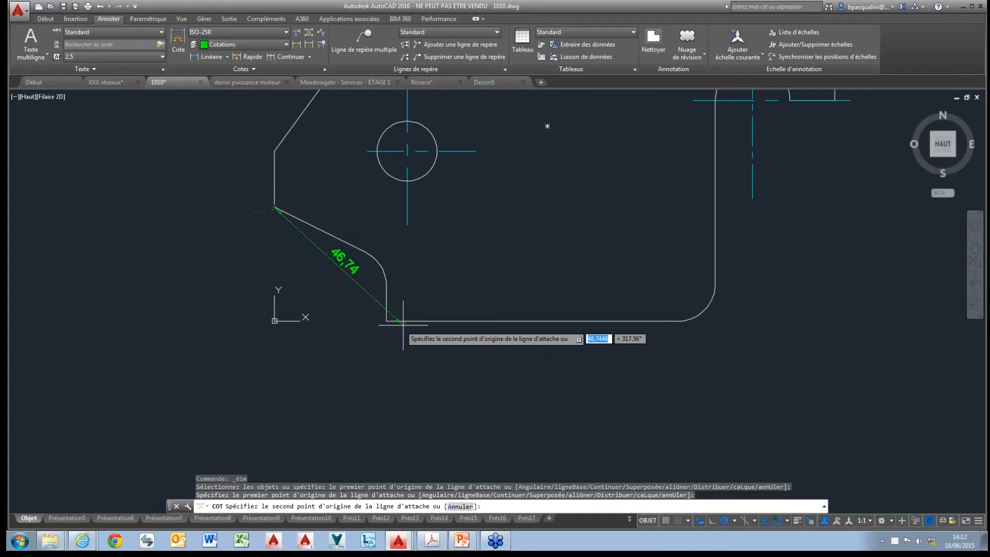
{"action": "left_click", "coordinate": [386, 320]}
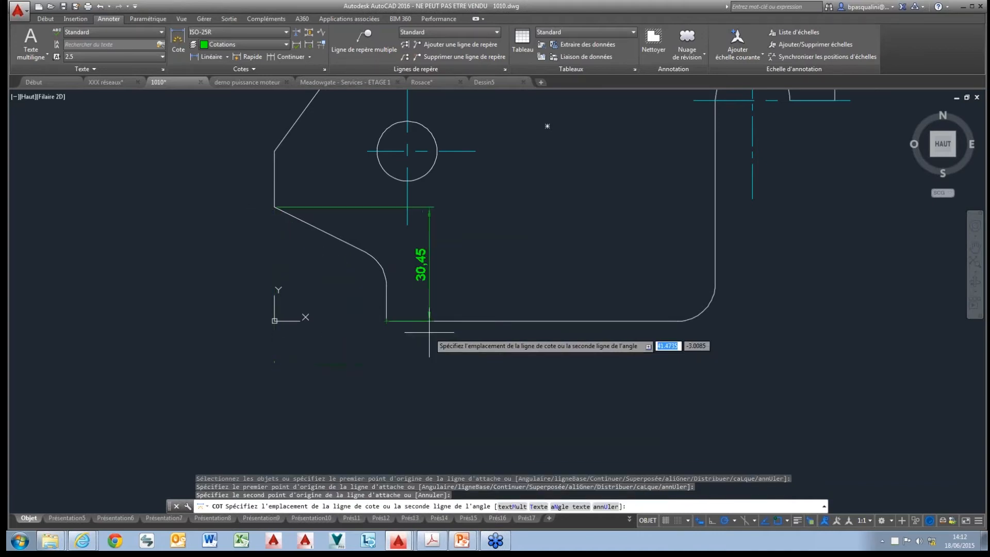
{"action": "left_click", "coordinate": [386, 356]}
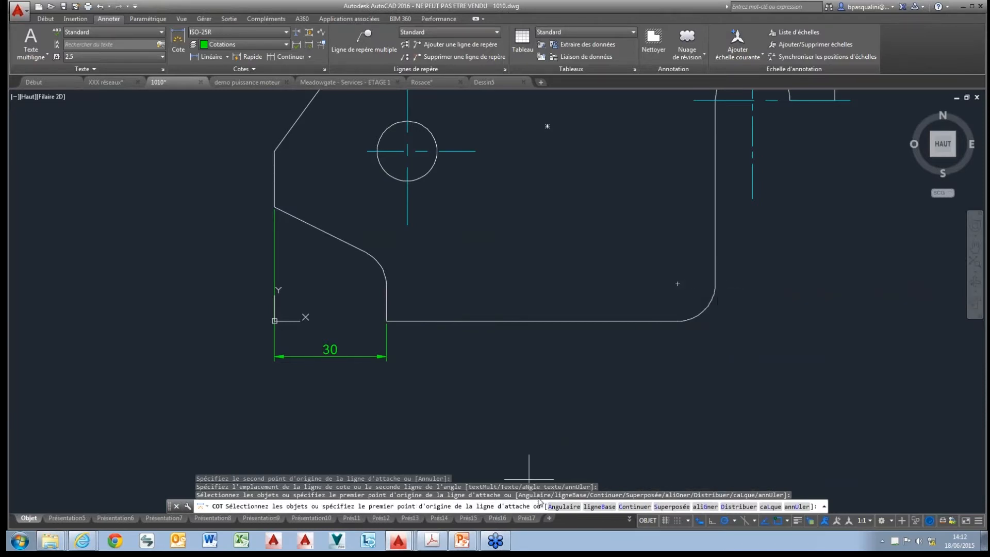
Continue the horizontal dimension along the part's underside to the lower-right fillet's upper end and the right edge's lower end
{"action": "left_click", "coordinate": [639, 507]}
{"action": "left_click", "coordinate": [386, 355]}
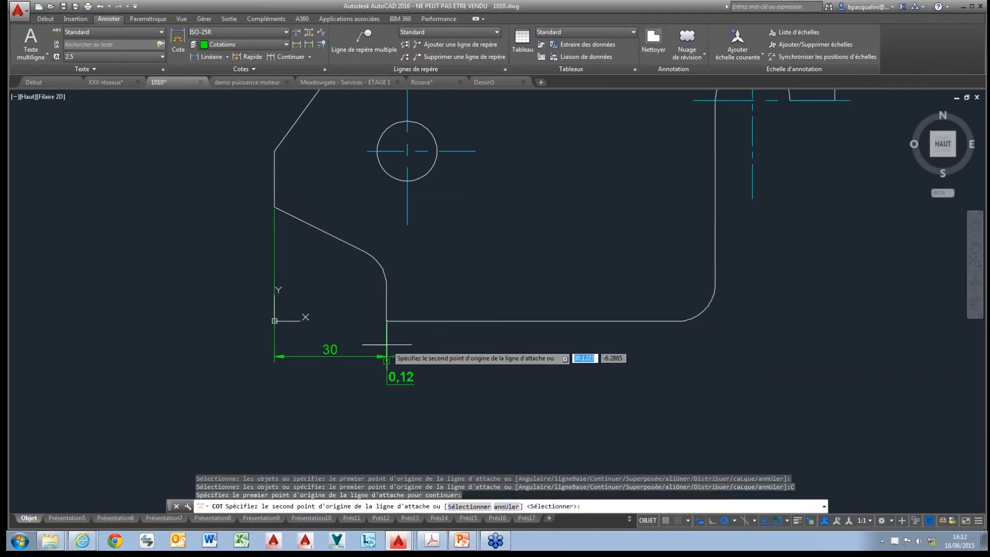
{"action": "left_click", "coordinate": [715, 287]}
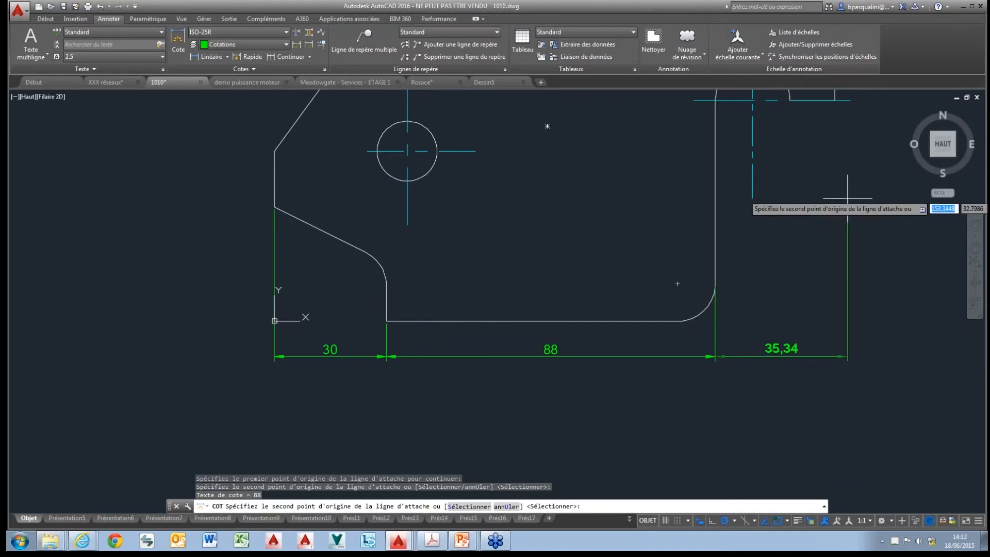
{"action": "left_click", "coordinate": [835, 100]}
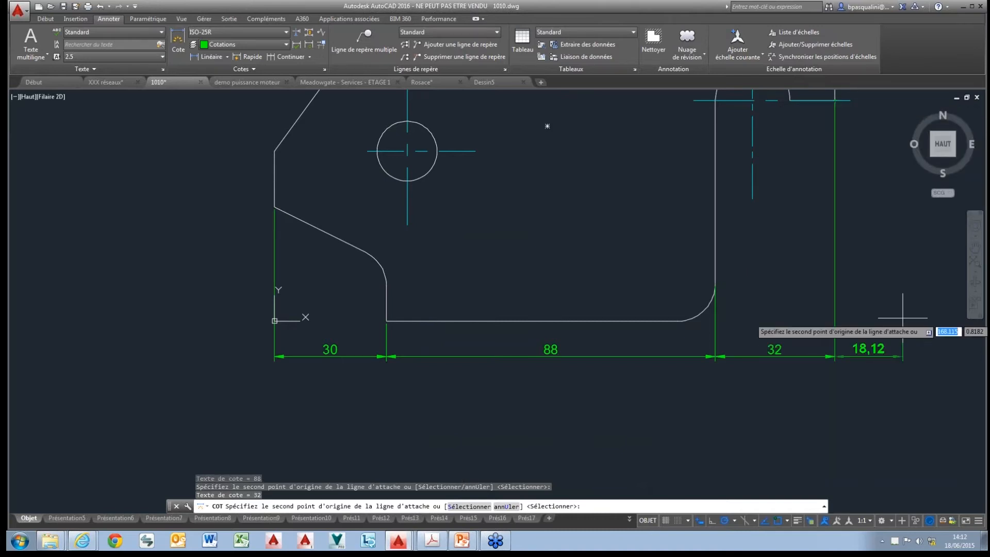
{"action": "key", "text": "Escape"}
Add a radius dimension to the hole with the smart Dimension command's Radius option, placing its text above and right of the hole
{"action": "mouse_move", "coordinate": [725, 306]}
{"action": "middle_mouse_down"}
{"action": "mouse_move", "coordinate": [639, 471]}
{"action": "mouse_move", "coordinate": [621, 464]}
{"action": "middle_mouse_up"}
{"action": "scroll", "coordinate": [621, 406], "scroll_direction": "down", "scroll_amount": 2}
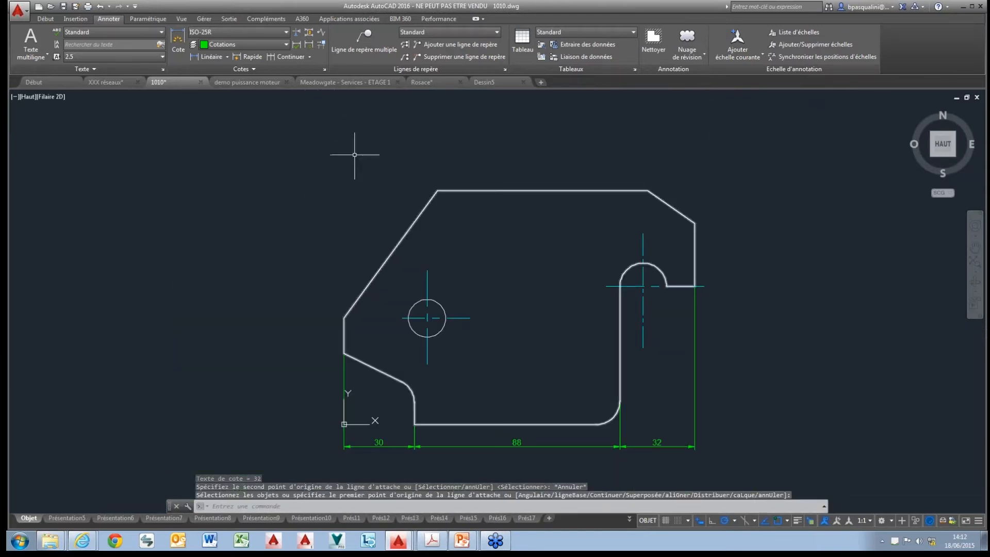
{"action": "left_click", "coordinate": [178, 41]}
{"action": "left_click", "coordinate": [440, 302]}
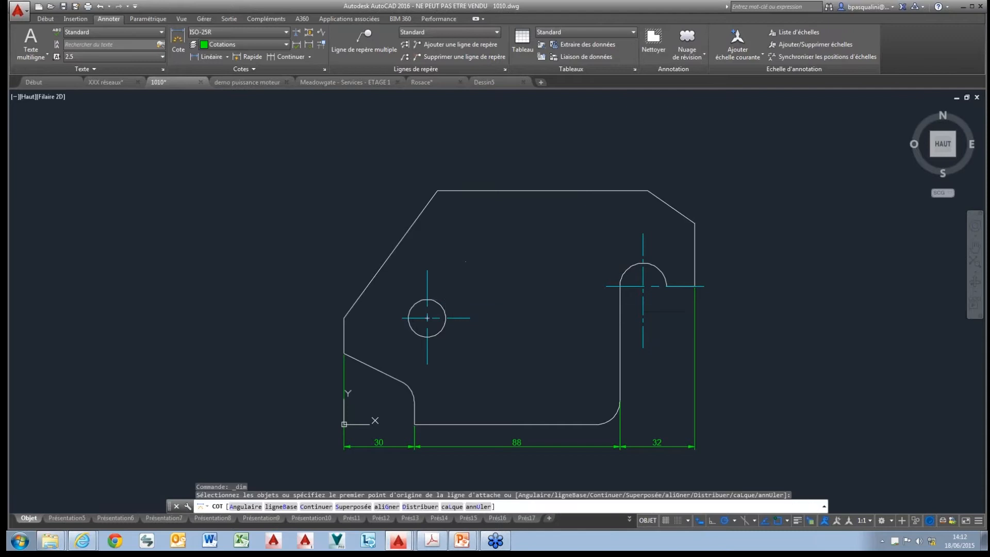
{"action": "right_click", "coordinate": [441, 301]}
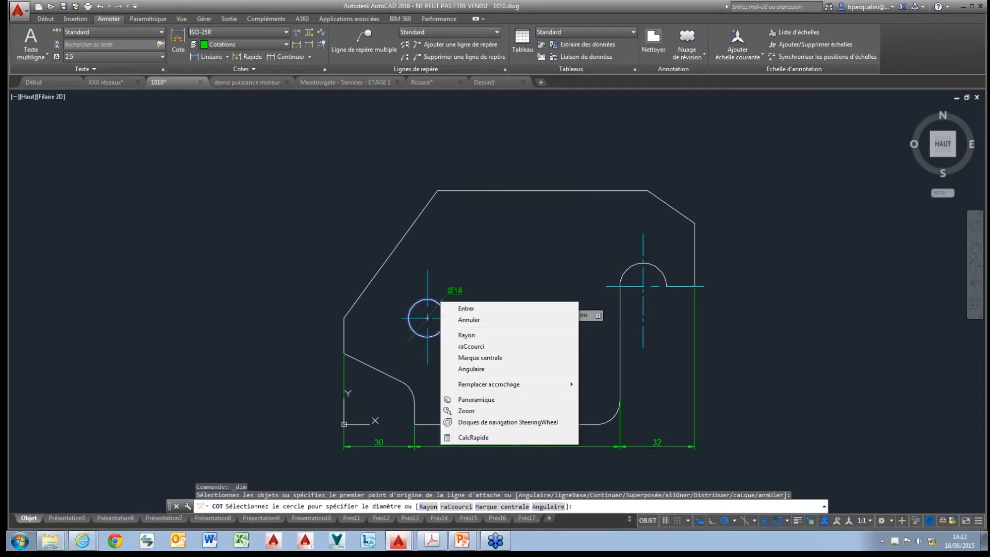
{"action": "left_click", "coordinate": [467, 335]}
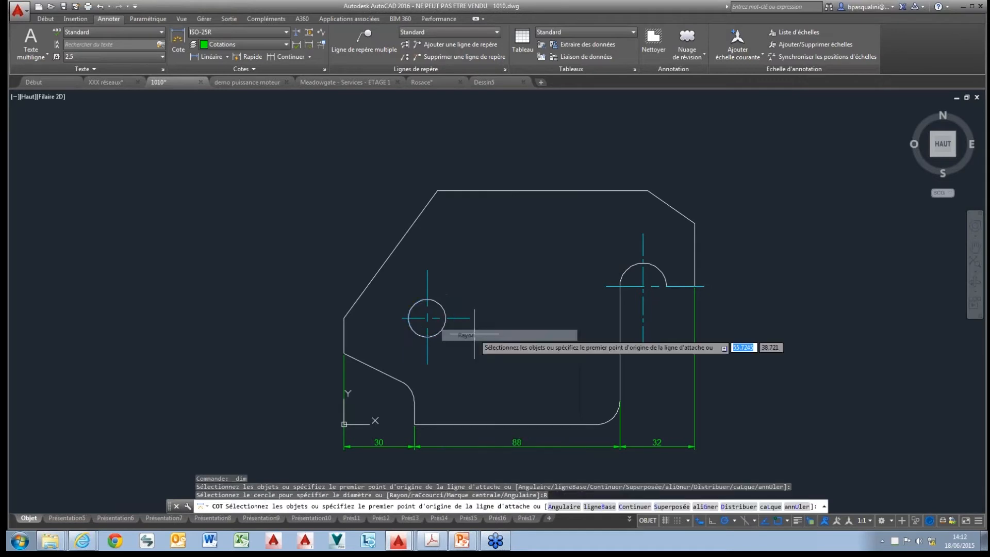
{"action": "left_click", "coordinate": [442, 304]}
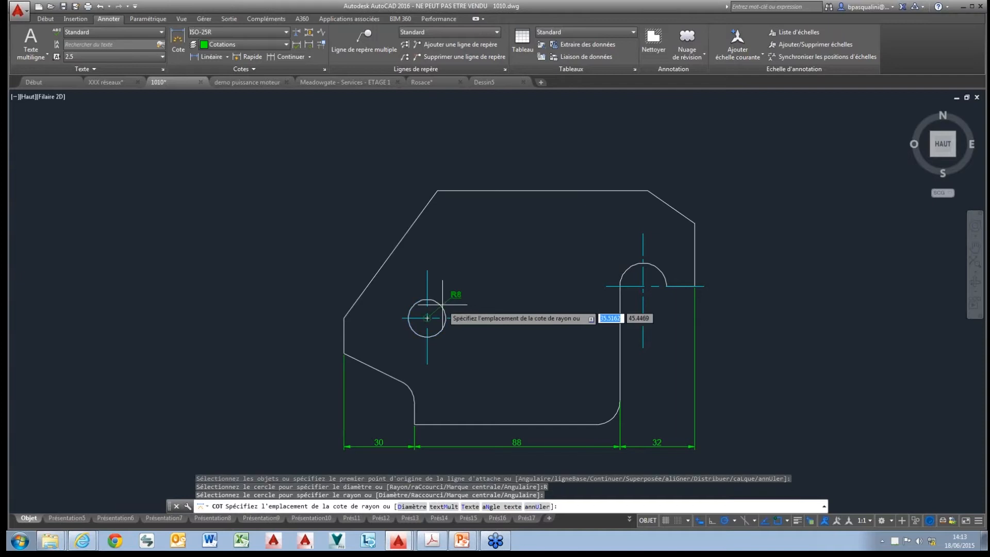
{"action": "scroll", "coordinate": [442, 304], "scroll_direction": "up", "scroll_amount": 4}
{"action": "left_click", "coordinate": [470, 247]}
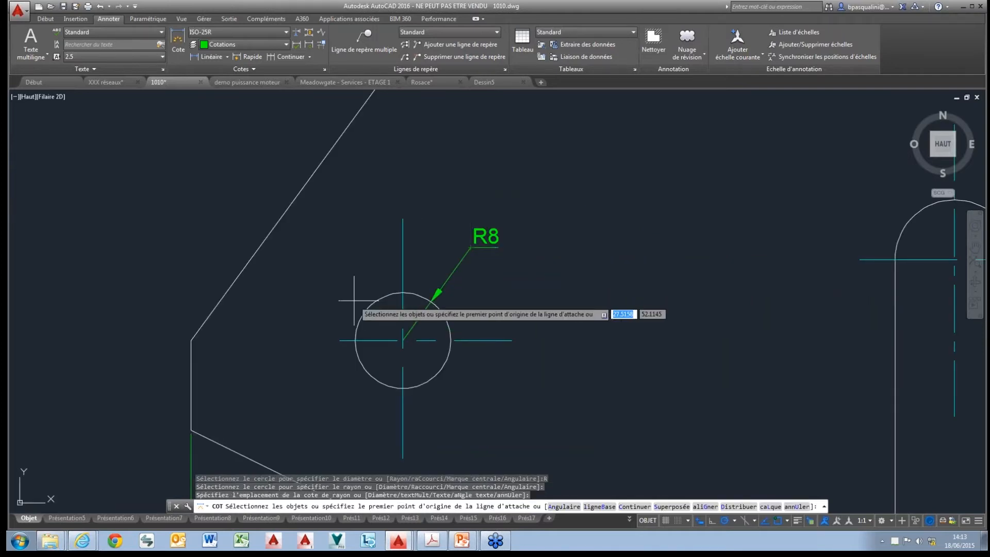
Add a diameter dimension to the same hole with the Diameter option, placing its text above and left of the hole
{"action": "right_click", "coordinate": [370, 302]}
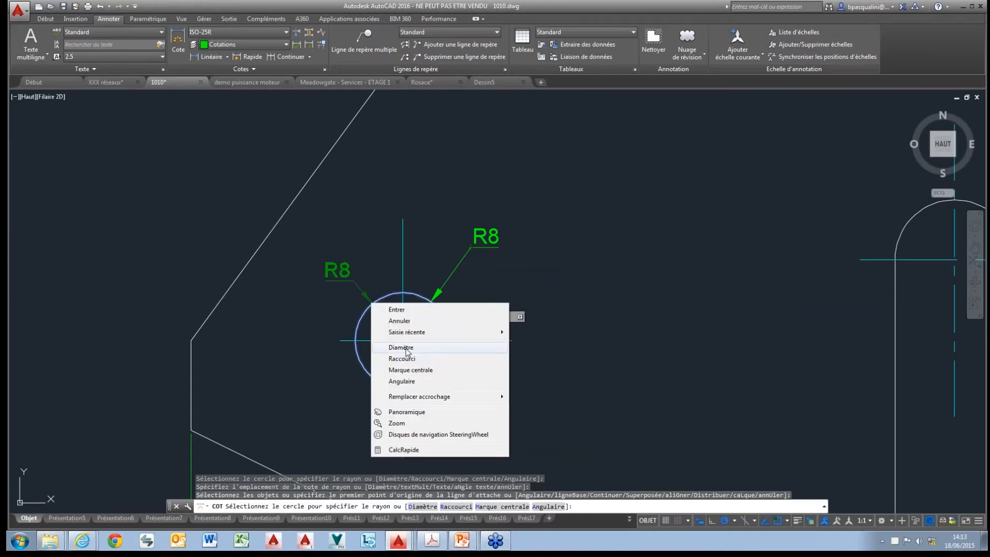
{"action": "left_click", "coordinate": [402, 348]}
{"action": "left_click", "coordinate": [372, 305]}
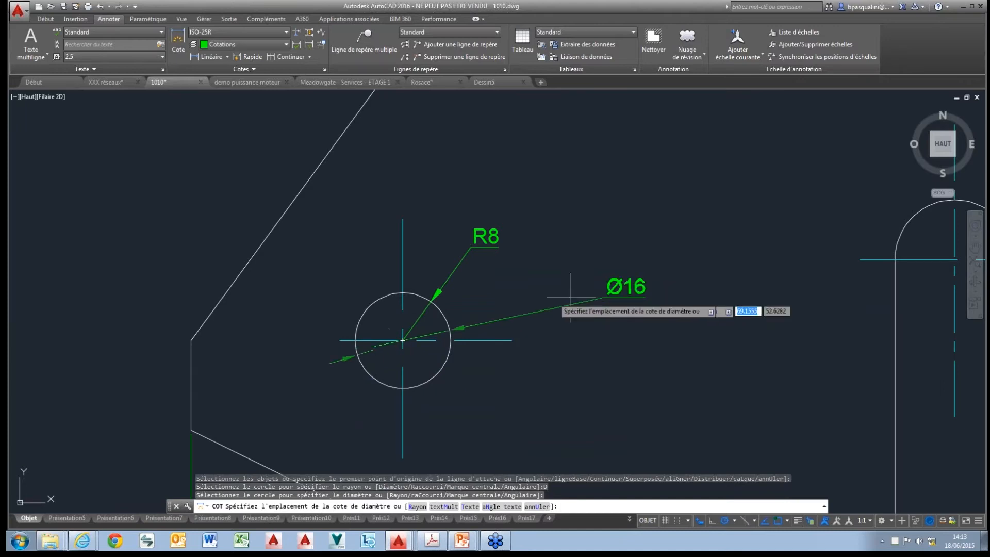
{"action": "left_click", "coordinate": [340, 263]}
Add an angular dimension between the top edge and the upper-right chamfer, placed outside the part to its right
{"action": "scroll", "coordinate": [481, 287], "scroll_direction": "down", "scroll_amount": 4}
{"action": "mouse_move", "coordinate": [437, 303]}
{"action": "middle_mouse_down"}
{"action": "mouse_move", "coordinate": [189, 296]}
{"action": "mouse_move", "coordinate": [233, 305]}
{"action": "middle_mouse_up"}
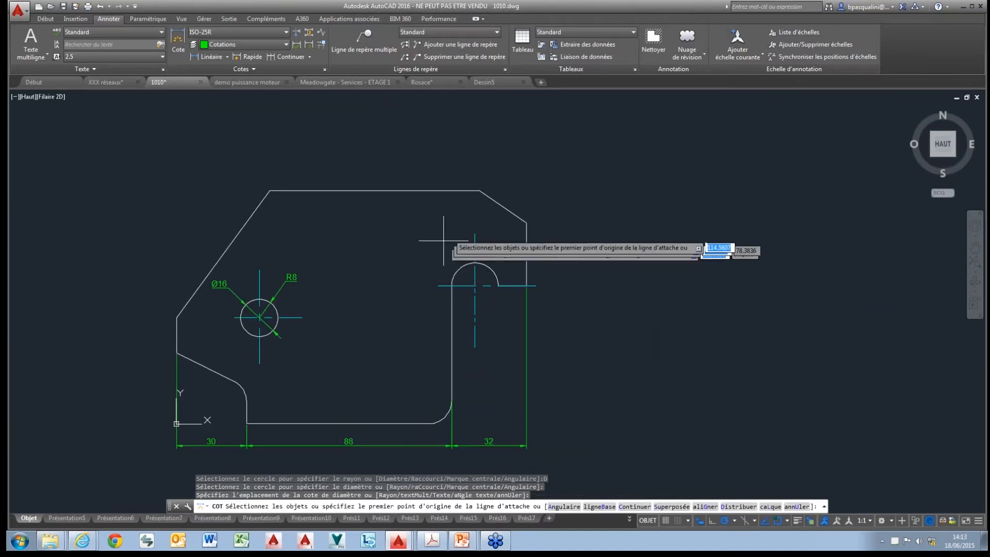
{"action": "key", "text": "Return"}
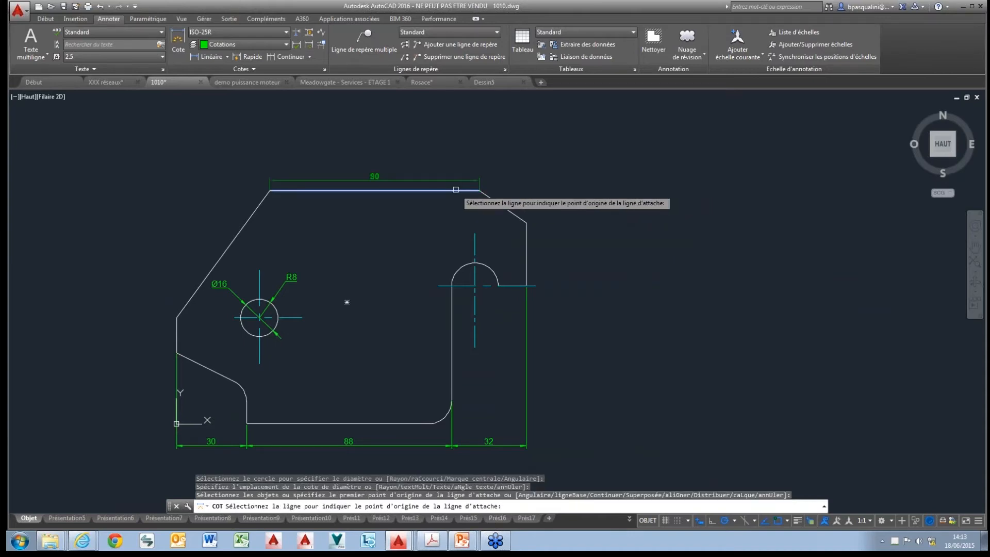
{"action": "left_click", "coordinate": [455, 189]}
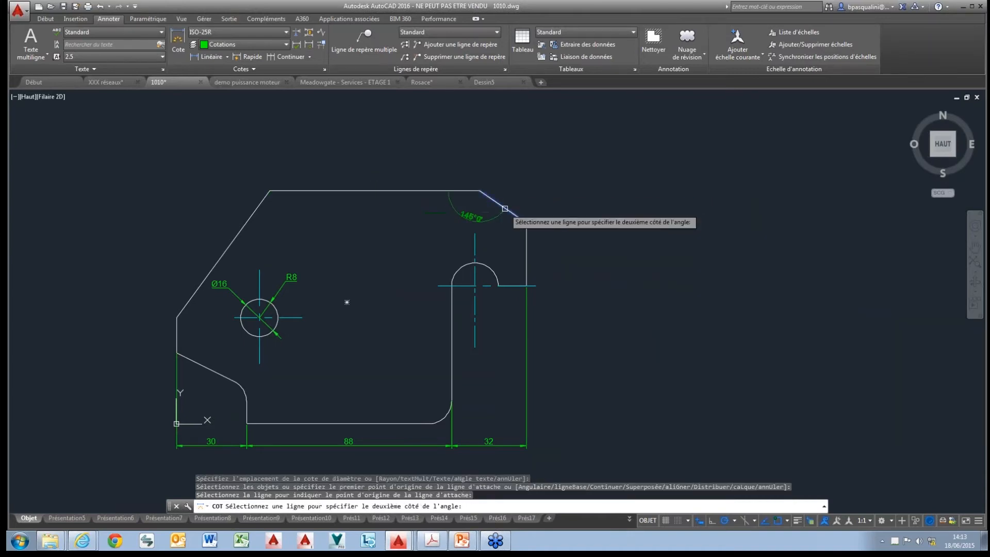
{"action": "left_click", "coordinate": [503, 206]}
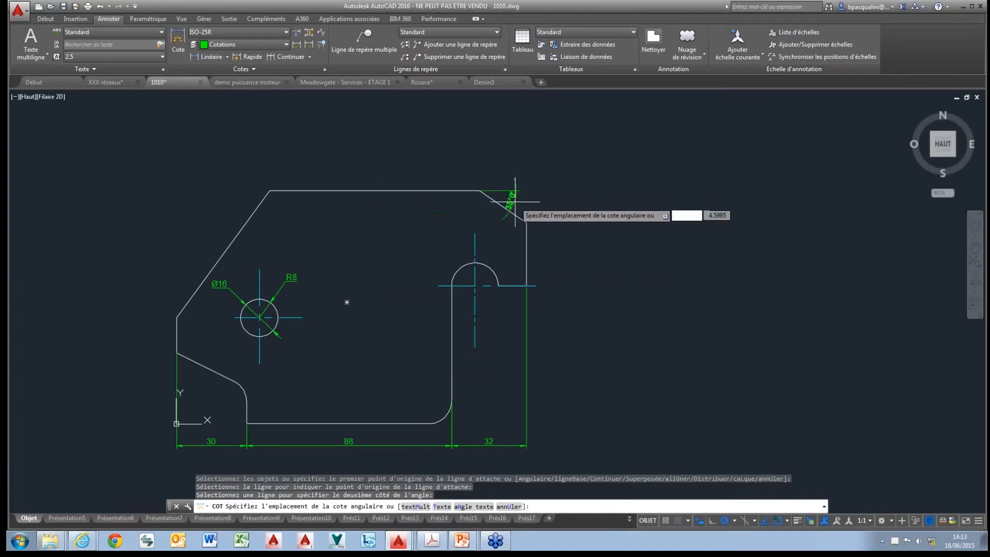
{"action": "left_click", "coordinate": [571, 228]}
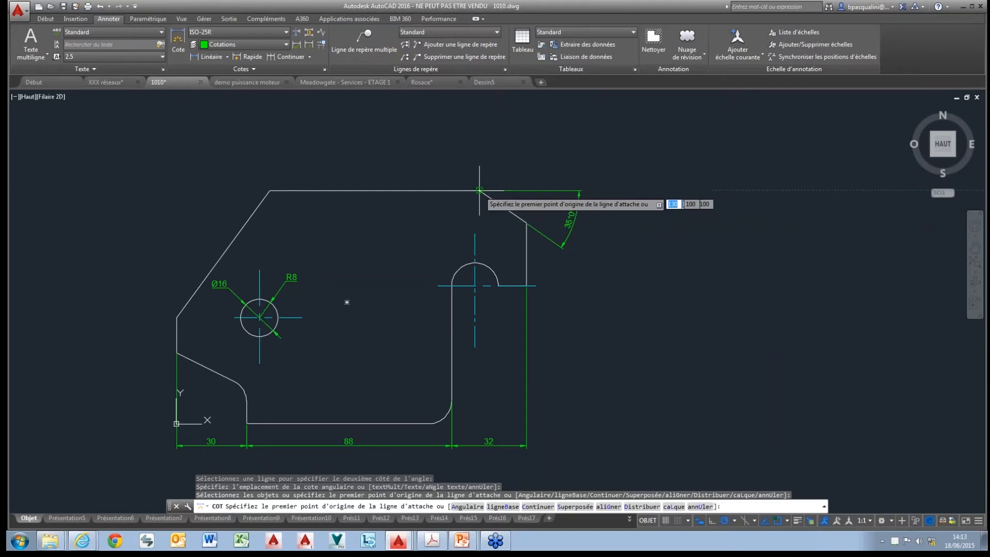
Dimension the upper-right chamfer's horizontal width, placing the dimension line above the part
{"action": "left_click", "coordinate": [479, 190]}
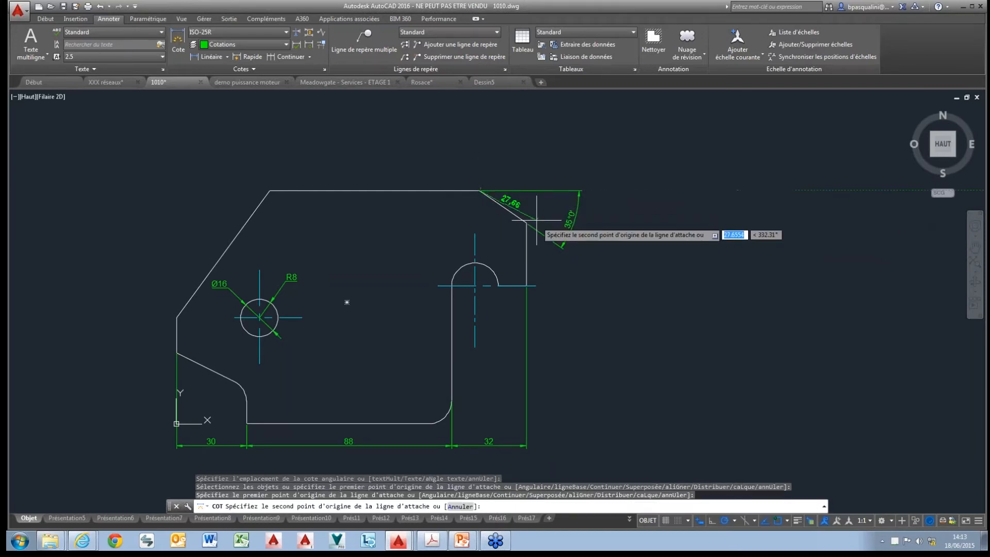
{"action": "left_click", "coordinate": [525, 223]}
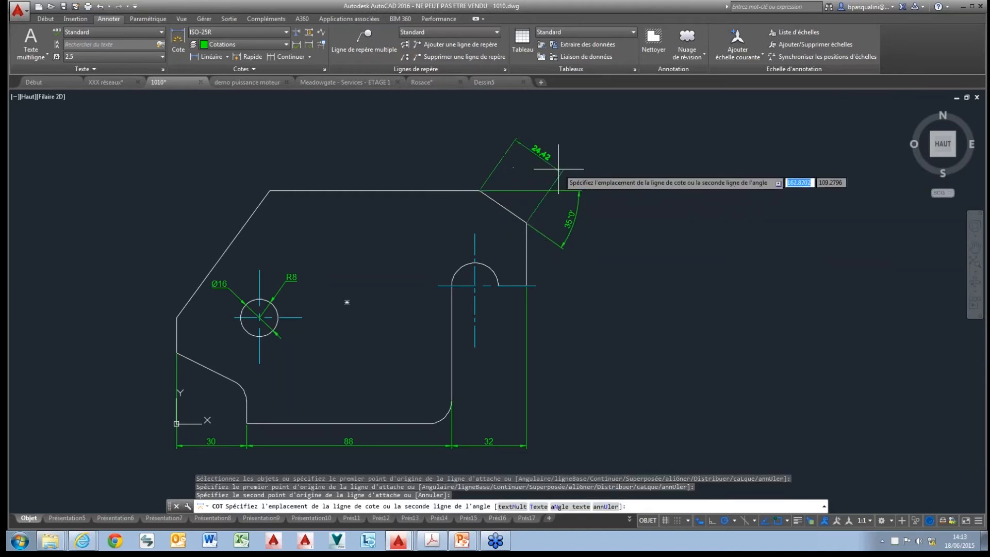
{"action": "left_click", "coordinate": [474, 168]}
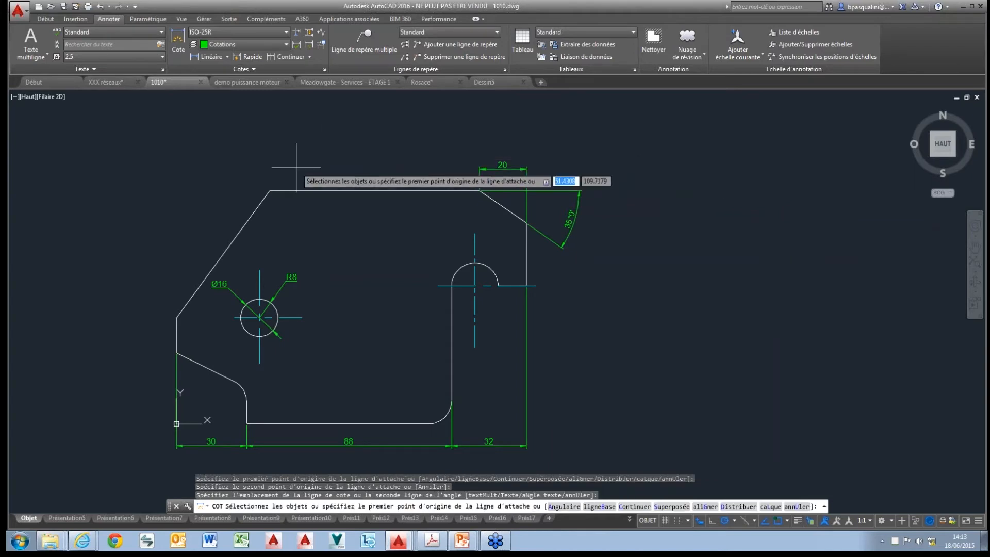
Add an angular dimension between the top edge and the long sloped left edge, placed above the top edge
{"action": "left_click", "coordinate": [291, 191]}
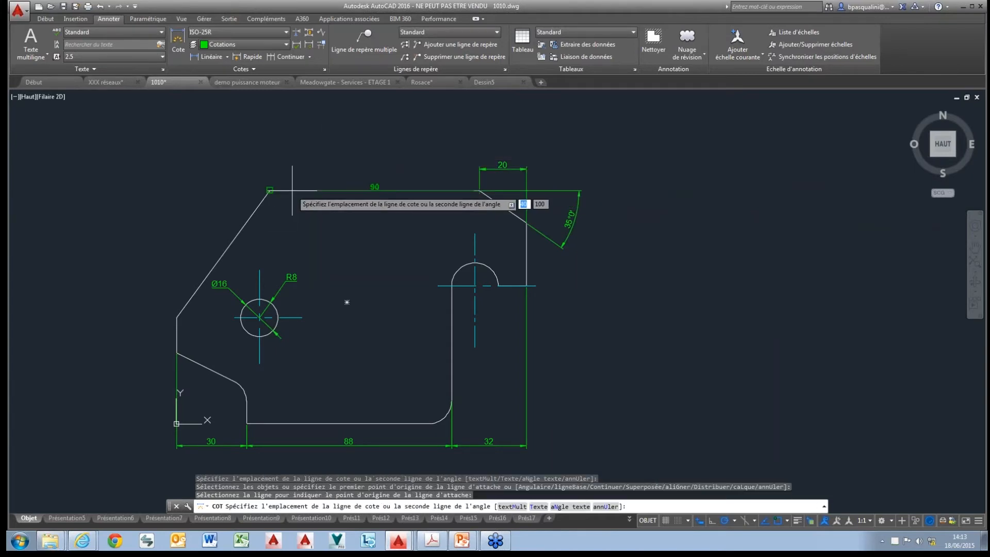
{"action": "left_click", "coordinate": [250, 220]}
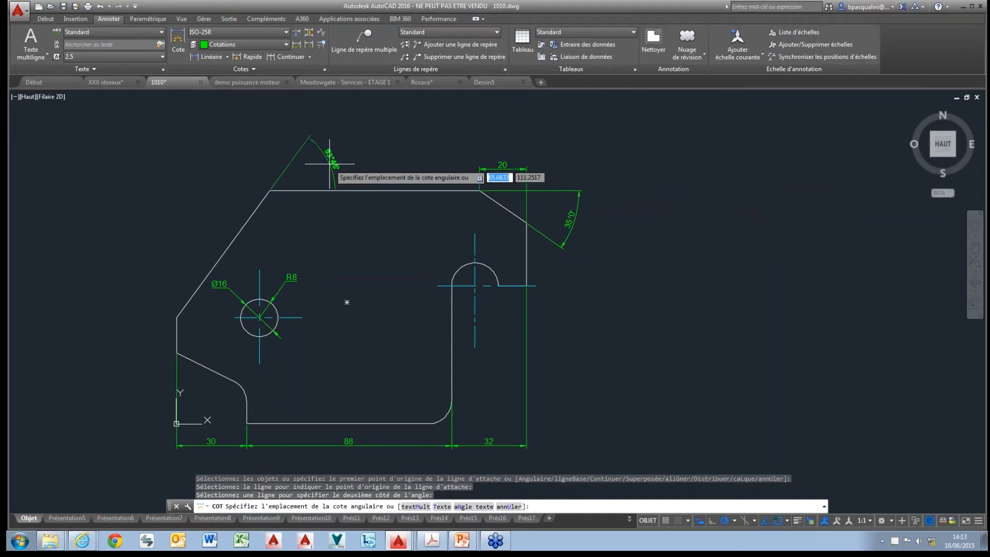
{"action": "left_click", "coordinate": [327, 163]}
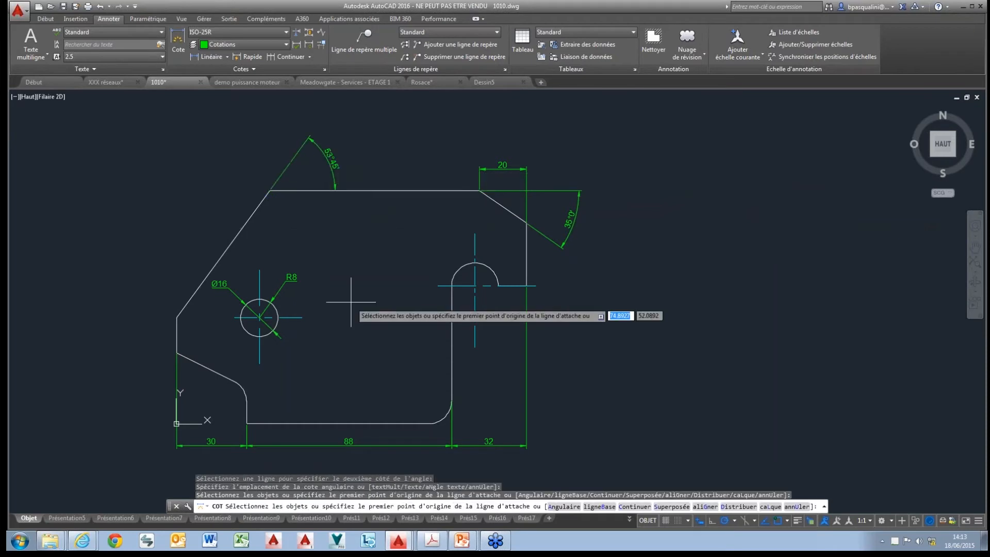
Dimension the horizontal width of the long sloped left edge, placing the dimension line above the part
{"action": "left_click", "coordinate": [269, 190]}
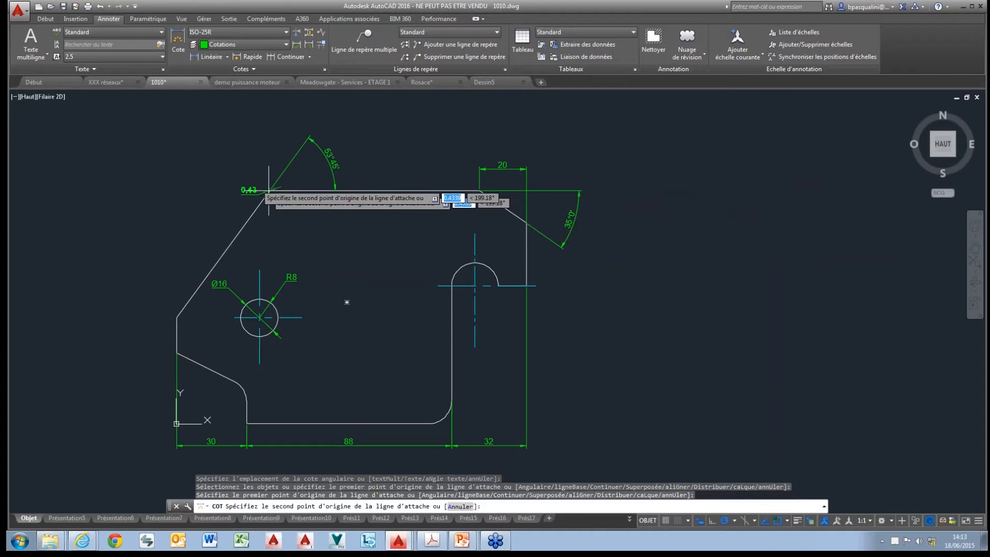
{"action": "left_click", "coordinate": [176, 317]}
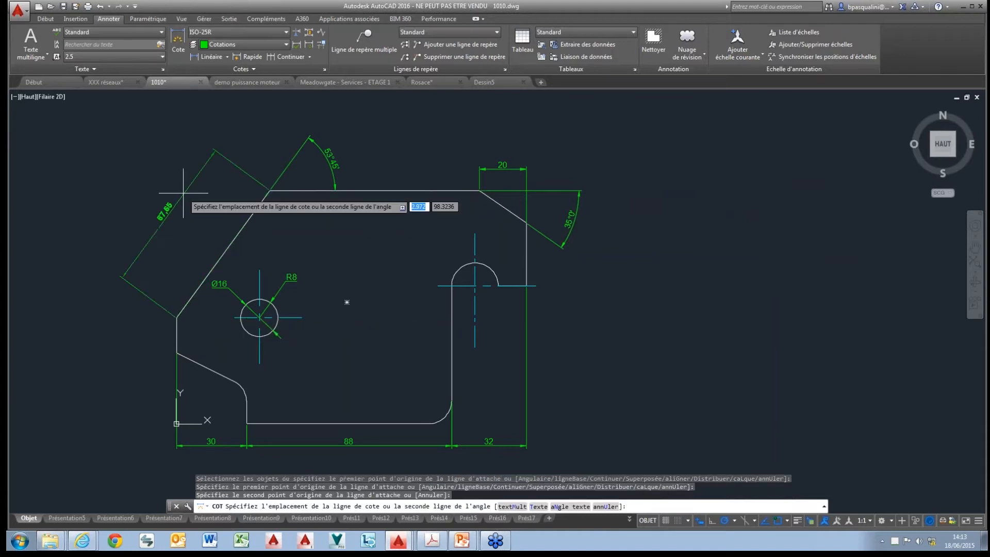
{"action": "left_click", "coordinate": [269, 167]}
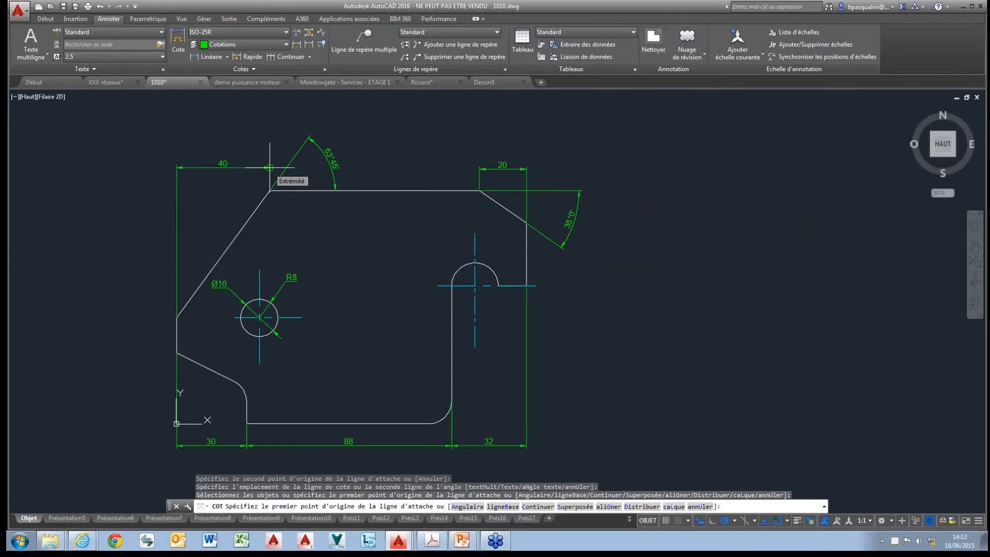
Dimension the height of the short vertical left edge, placing the dimension just outside the part
{"action": "key", "text": "Return"}
{"action": "left_click", "coordinate": [176, 335]}
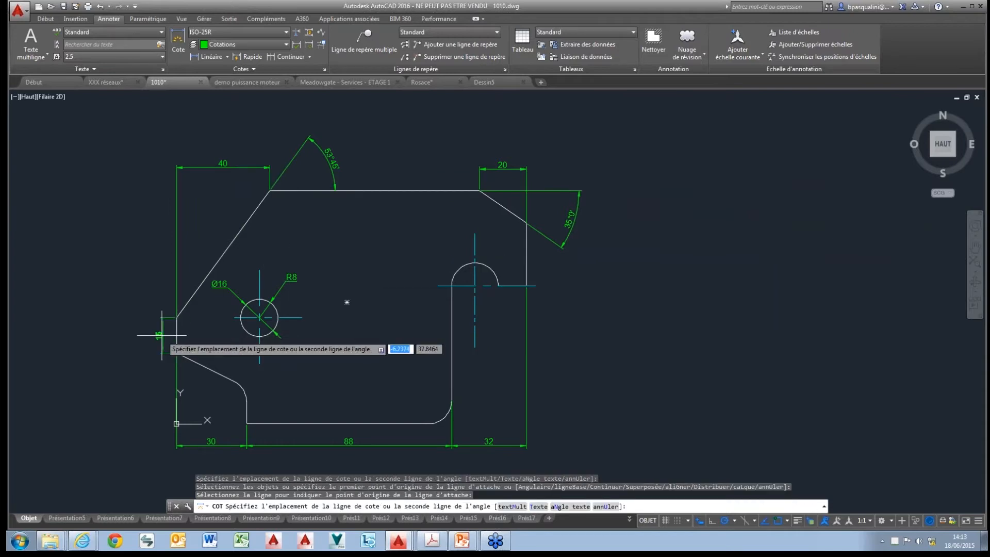
{"action": "left_click", "coordinate": [162, 335]}
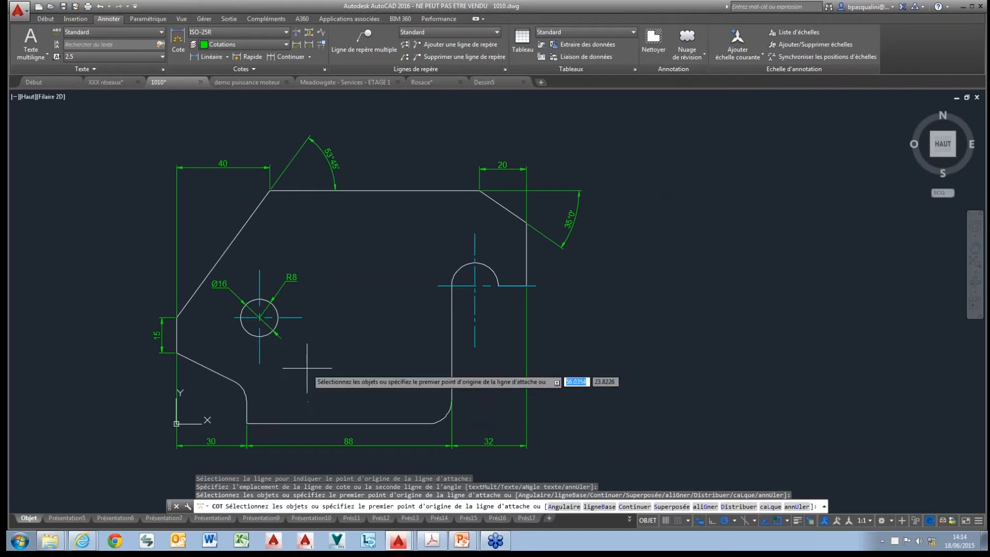
Dimension the horizontal distance from the arched notch's vertical centreline to the part's right edge, placing the dimension line below the centreline
{"action": "left_click", "coordinate": [474, 347]}
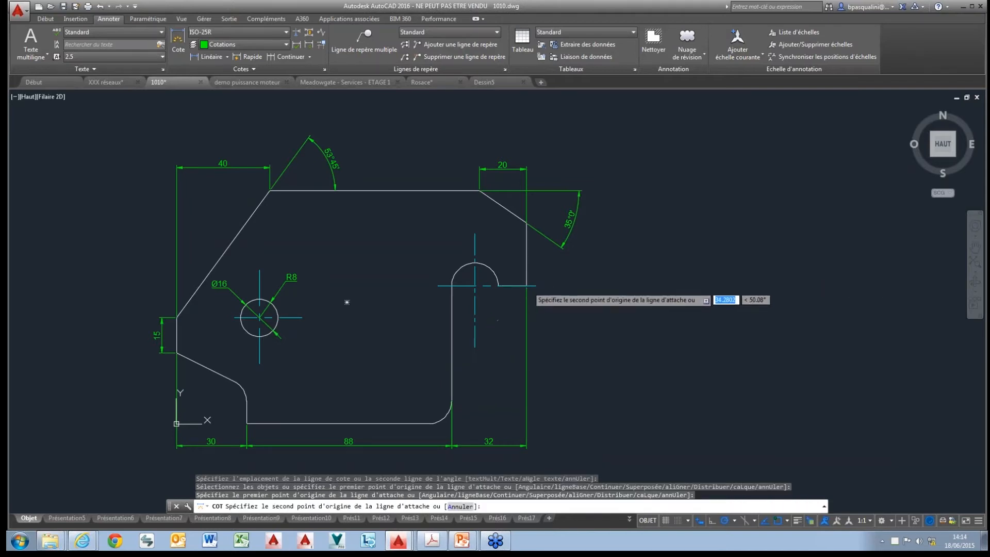
{"action": "left_click", "coordinate": [526, 285]}
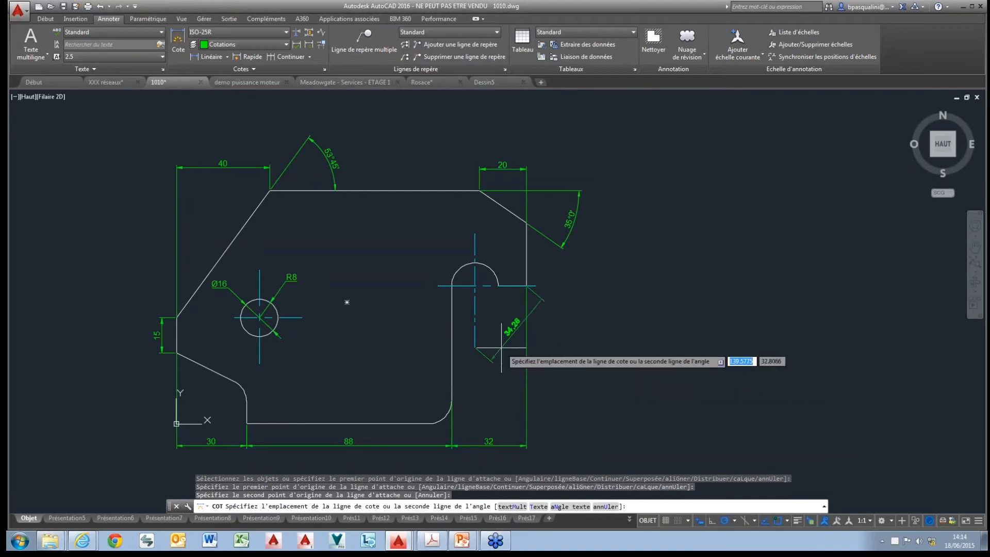
{"action": "left_click", "coordinate": [473, 362]}
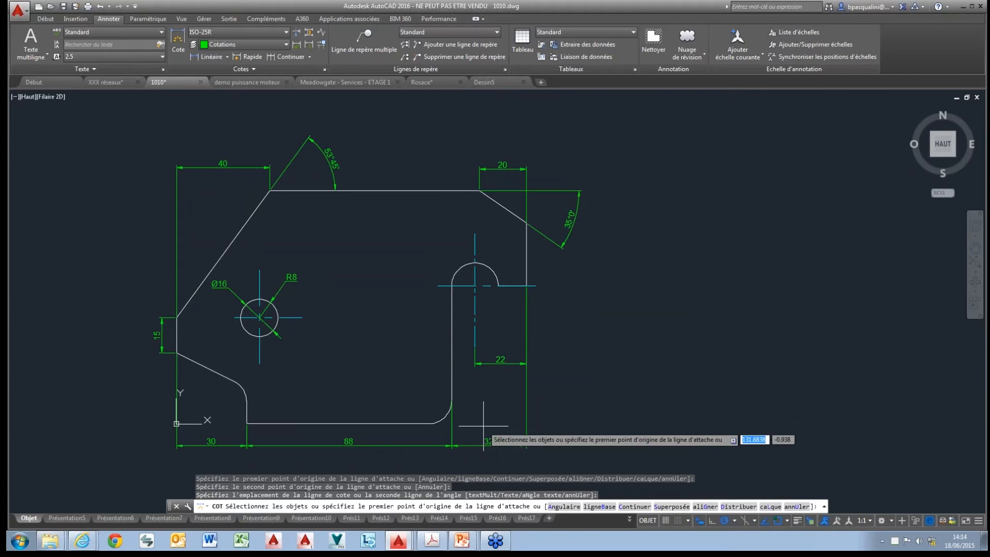
Dimension the vertical distance from the part's bottom edge to the lower end of the right edge, placing it outside the part
{"action": "left_click", "coordinate": [431, 424]}
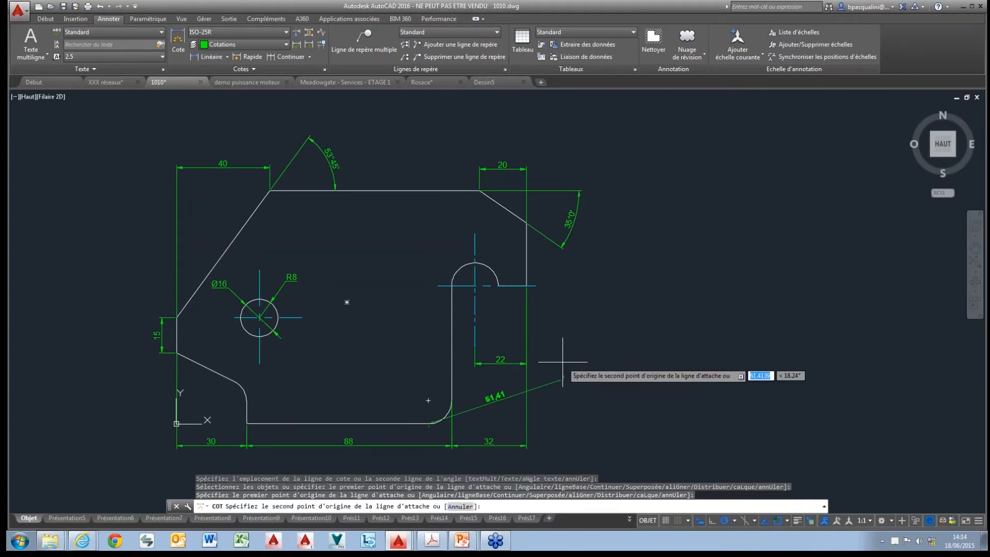
{"action": "left_click", "coordinate": [526, 285]}
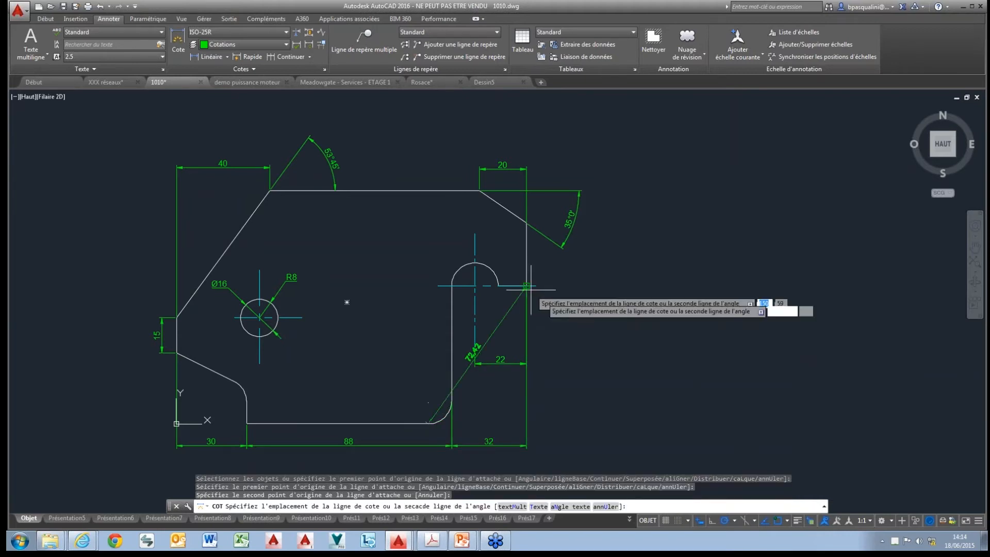
{"action": "left_click", "coordinate": [558, 285]}
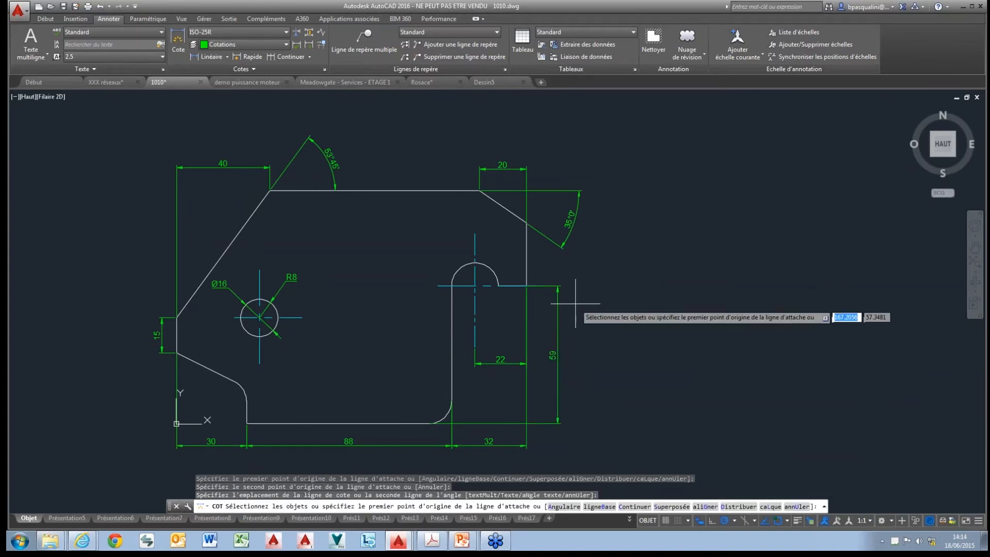
Add a baseline dimension from the bottom edge to the top edge using the vertical 59 dimension's lower extension line, and end dimensioning
{"action": "left_click", "coordinate": [601, 506]}
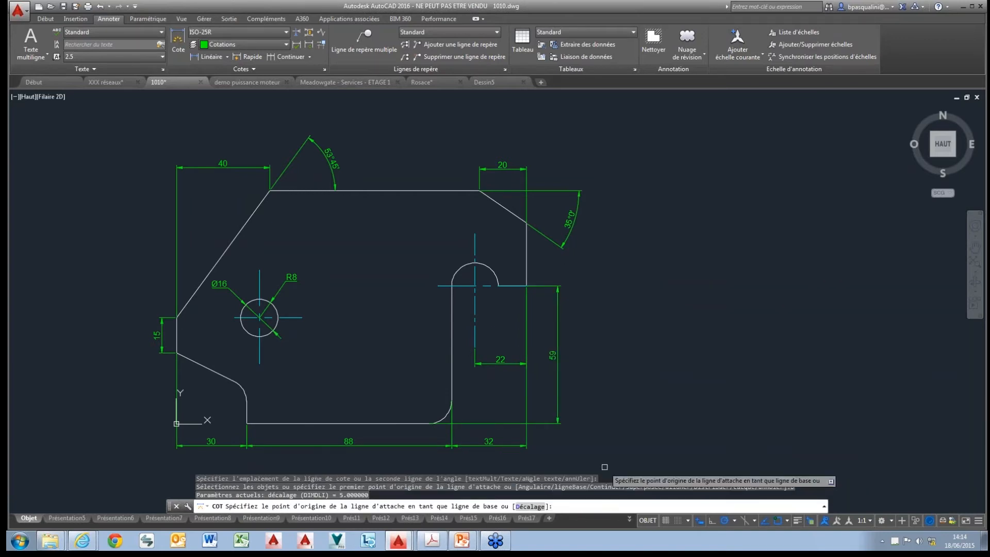
{"action": "left_click", "coordinate": [552, 421]}
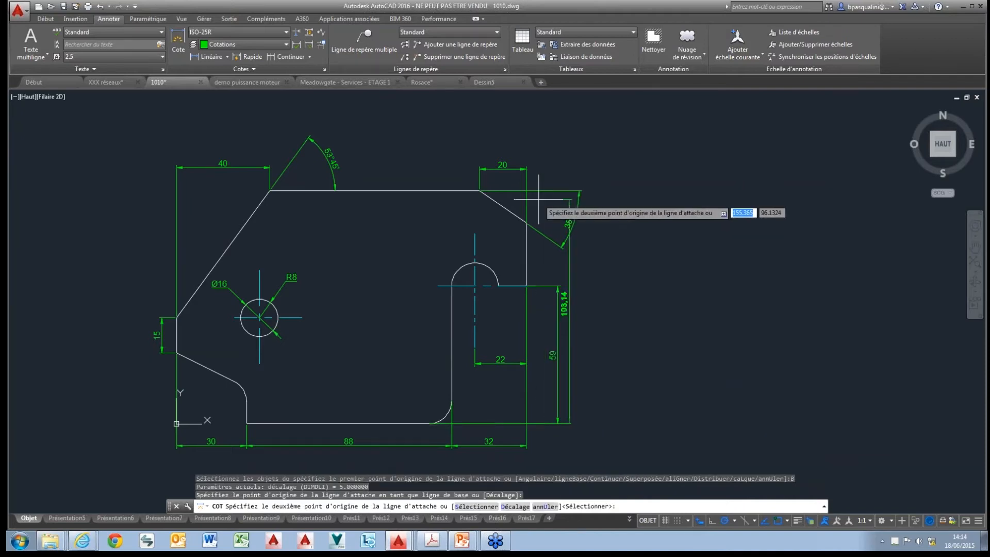
{"action": "left_click", "coordinate": [481, 191]}
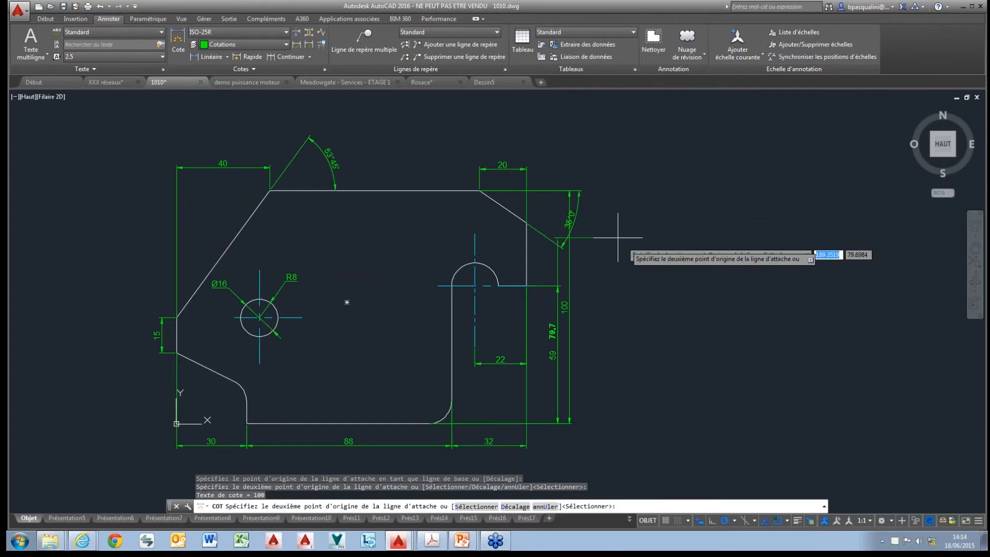
{"action": "key", "text": "Escape"}
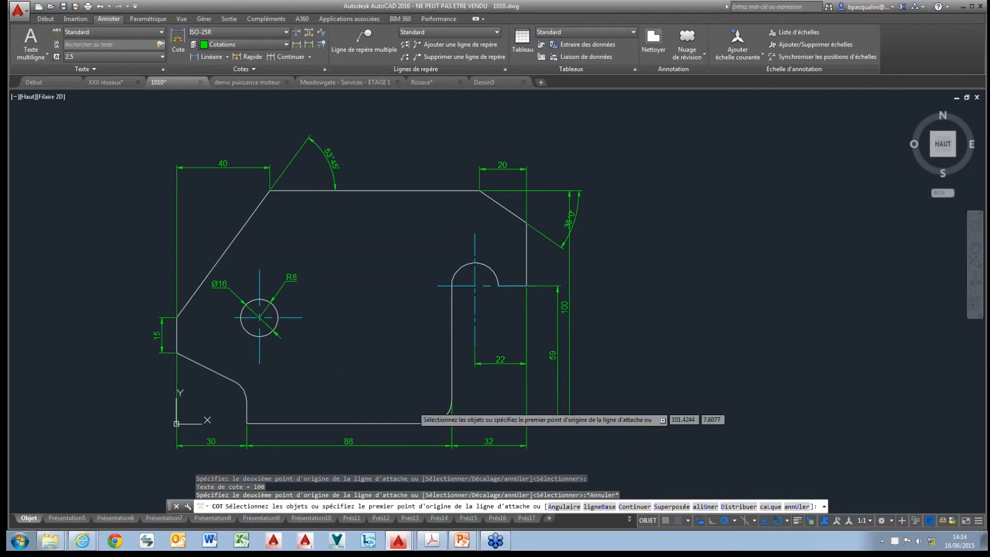
{"action": "key", "text": "Escape"}
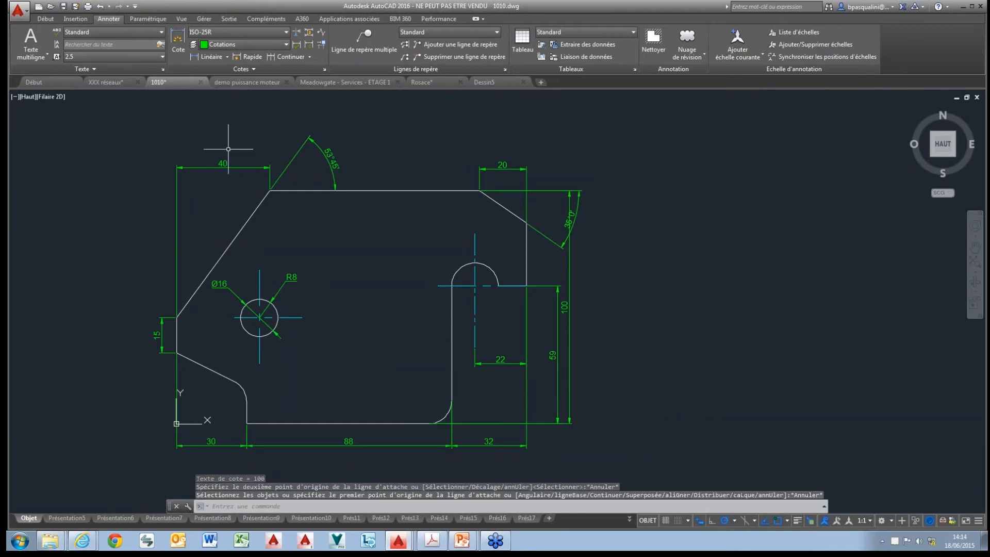
Widen the text box of the horizontal 40 dimension above the long sloped edge so longer text can wrap
{"action": "scroll", "coordinate": [223, 160], "scroll_direction": "up", "scroll_amount": 6}
{"action": "double_click", "coordinate": [224, 172]}
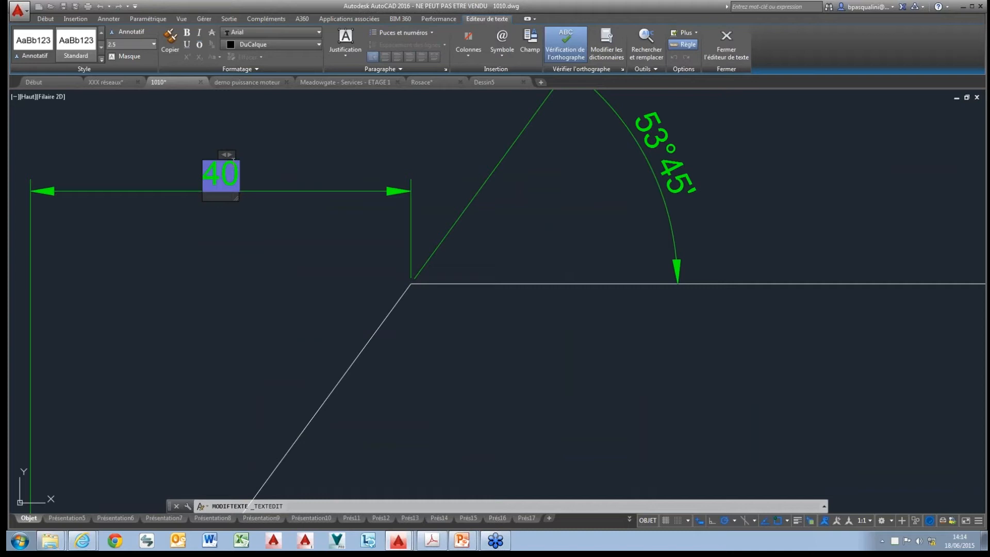
{"action": "left_click_drag", "start_coordinate": [235, 158], "coordinate": [385, 147]}
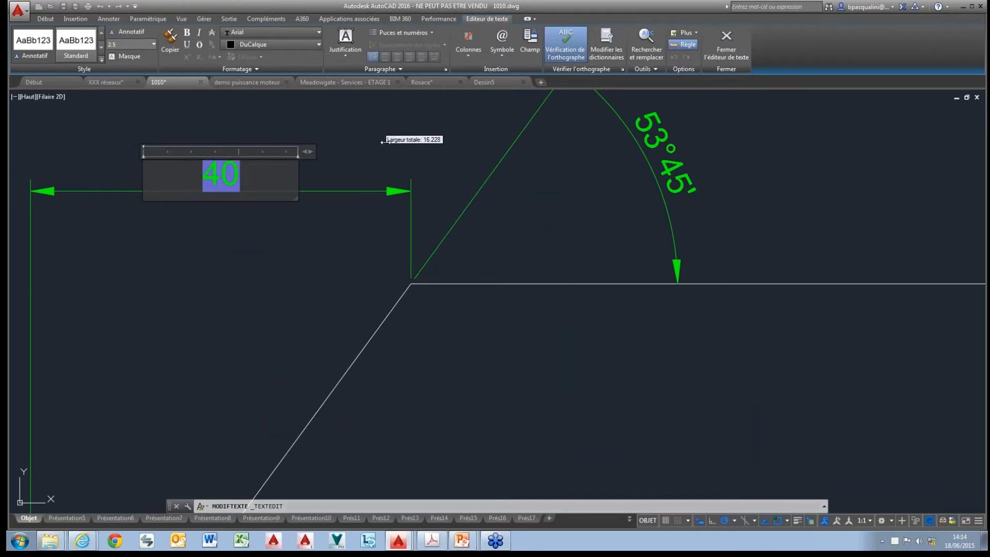
{"action": "left_click", "coordinate": [386, 142]}
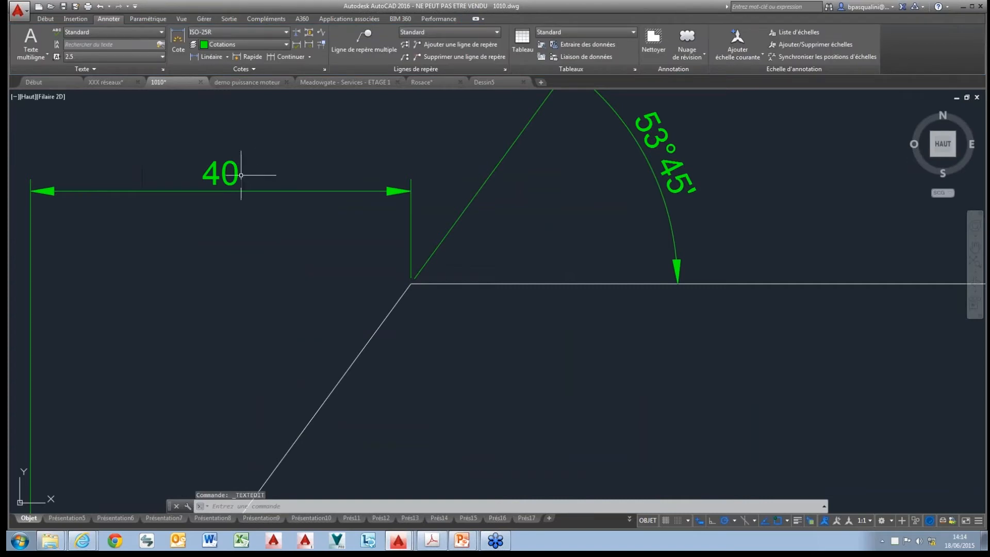
Append "en fonction de ..." after the value in the horizontal 40 dimension's text
{"action": "double_click", "coordinate": [239, 174]}
{"action": "double_click", "coordinate": [237, 174]}
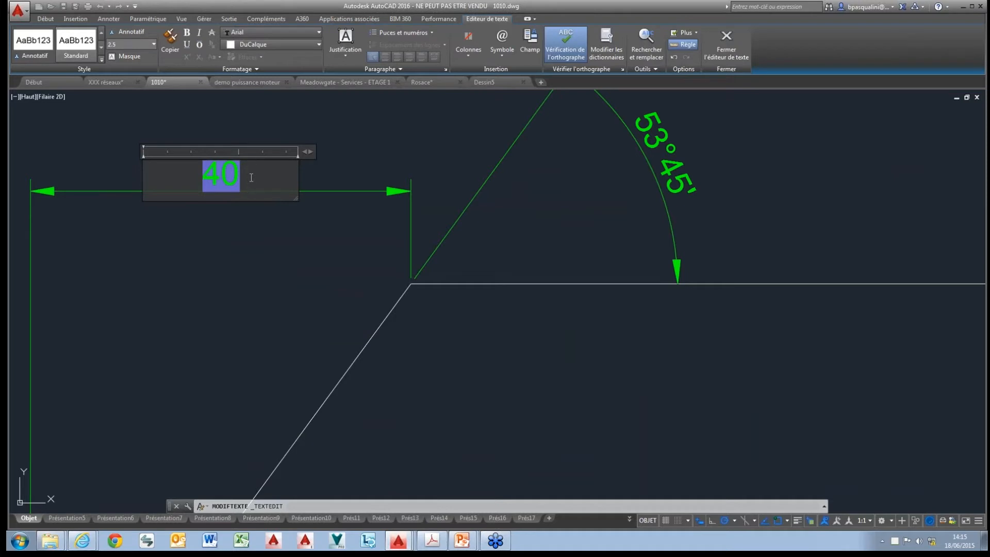
{"action": "type", "text": "en"}
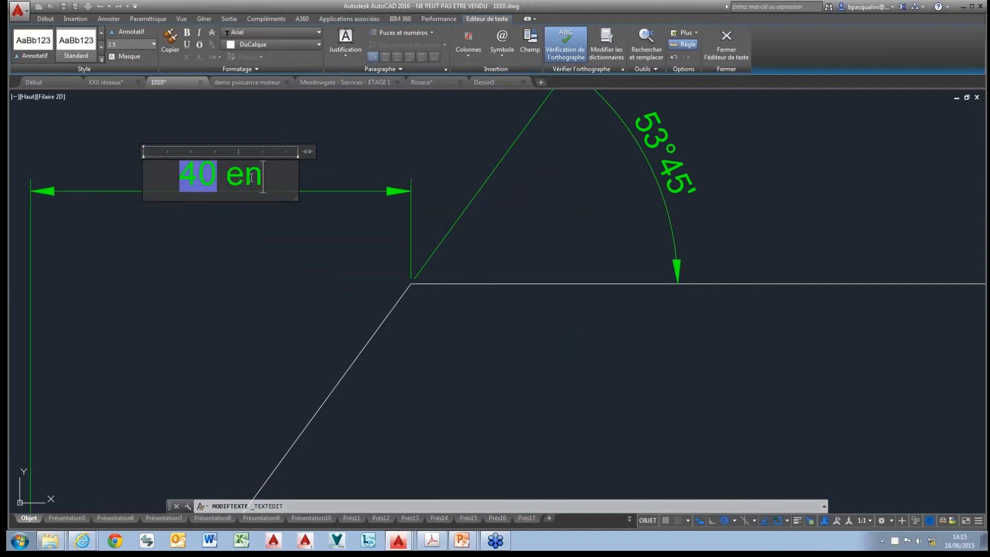
{"action": "type", "text": " fonvtion de ma"}
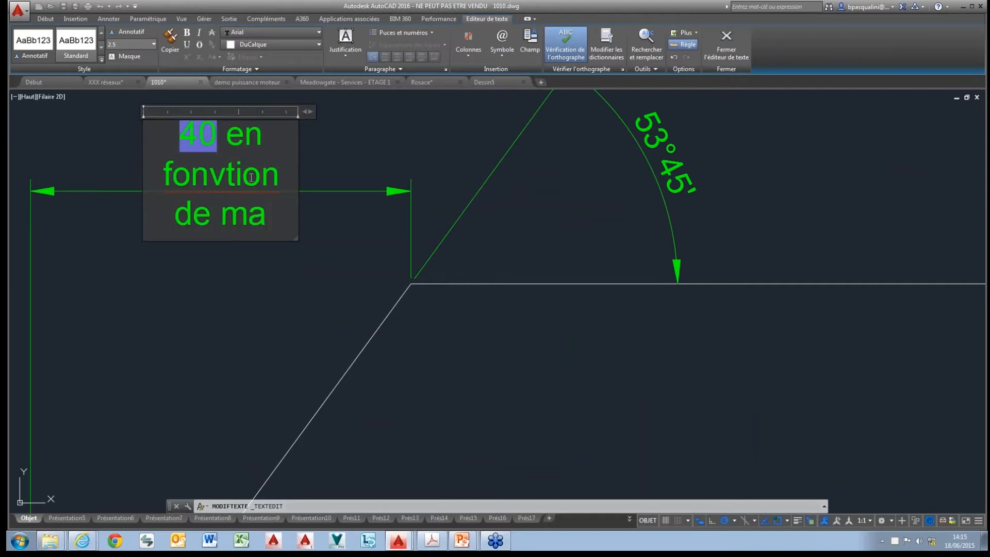
{"action": "key", "text": "BackSpace"}
{"action": "key", "text": "BackSpace"}
{"action": "type", "text": "..."}
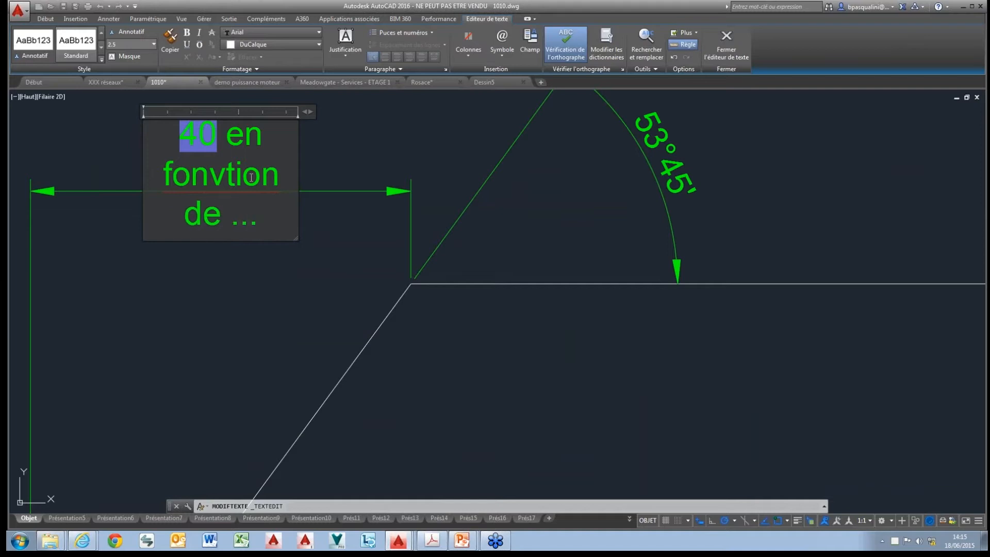
{"action": "left_click", "coordinate": [226, 177]}
{"action": "key", "text": "BackSpace"}
{"action": "type", "text": "c"}
{"action": "left_click", "coordinate": [306, 220]}
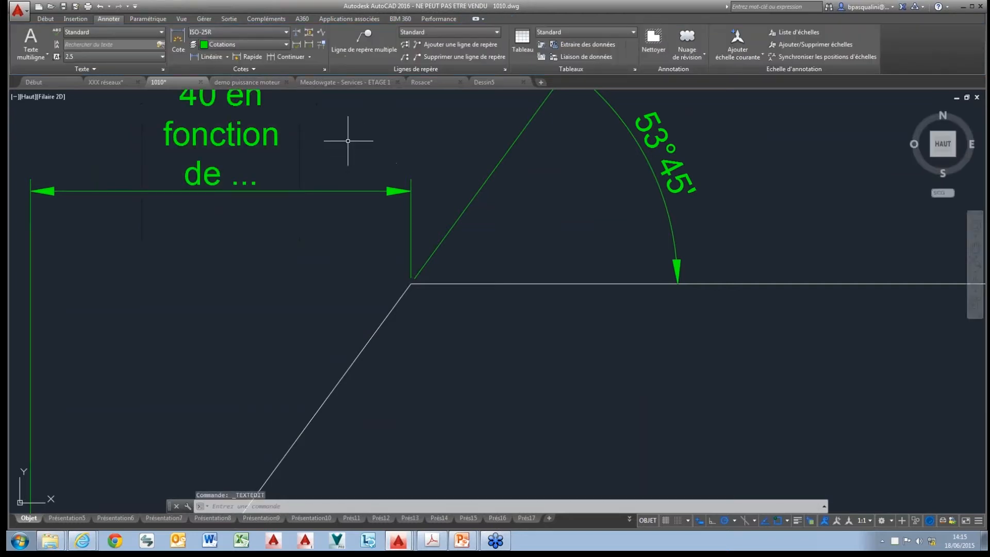
{"action": "scroll", "coordinate": [346, 142], "scroll_direction": "down", "scroll_amount": 2}
{"action": "middle_click_drag", "start_coordinate": [349, 143], "coordinate": [300, 181]}
{"action": "scroll", "coordinate": [323, 105], "scroll_direction": "down", "scroll_amount": 2}
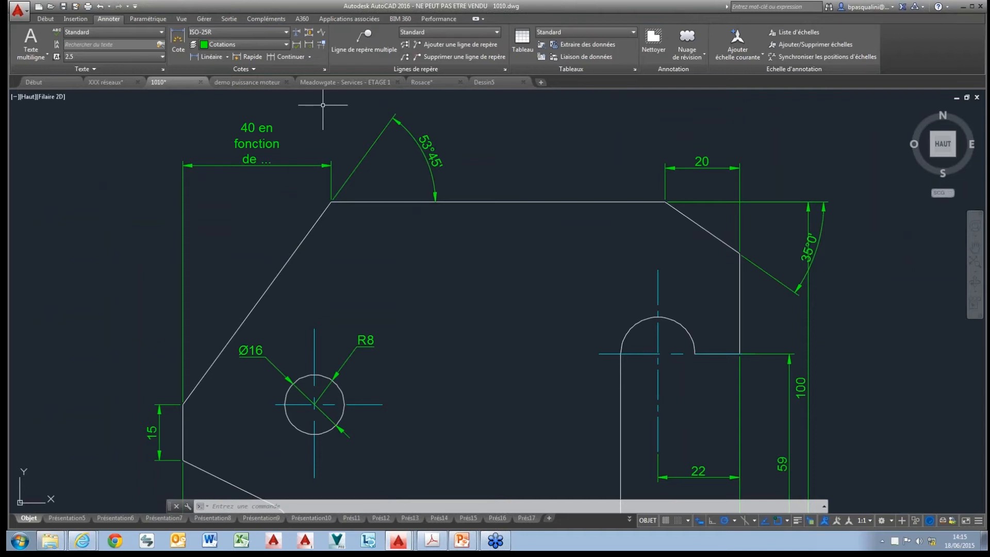
{"action": "scroll", "coordinate": [539, 167], "scroll_direction": "down", "scroll_amount": 1}
{"action": "middle_click_drag", "start_coordinate": [540, 173], "coordinate": [474, 195]}
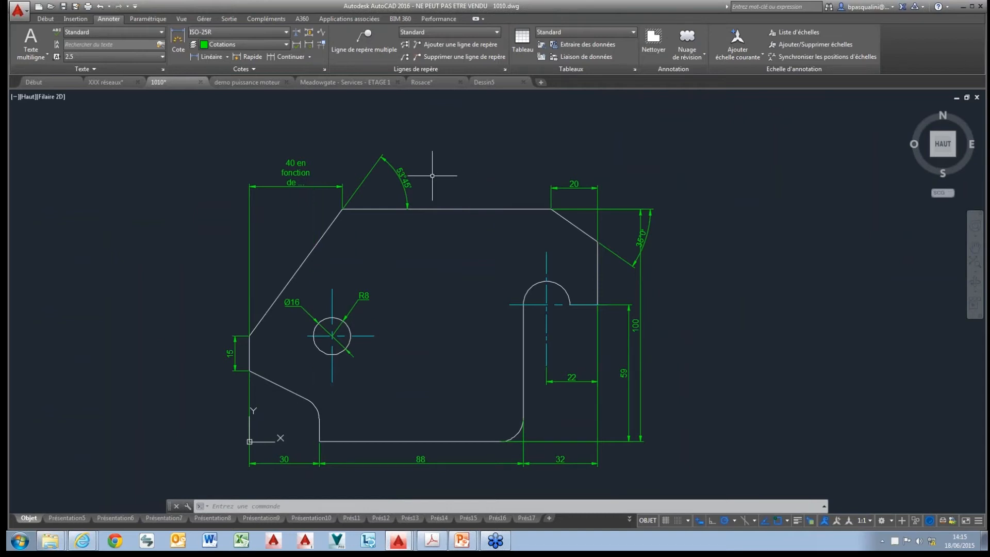
Switch to the "demo puissance moteur" drawing, follow the first motor's product brochure hyperlink, and close the PDF
{"action": "left_click", "coordinate": [261, 82]}
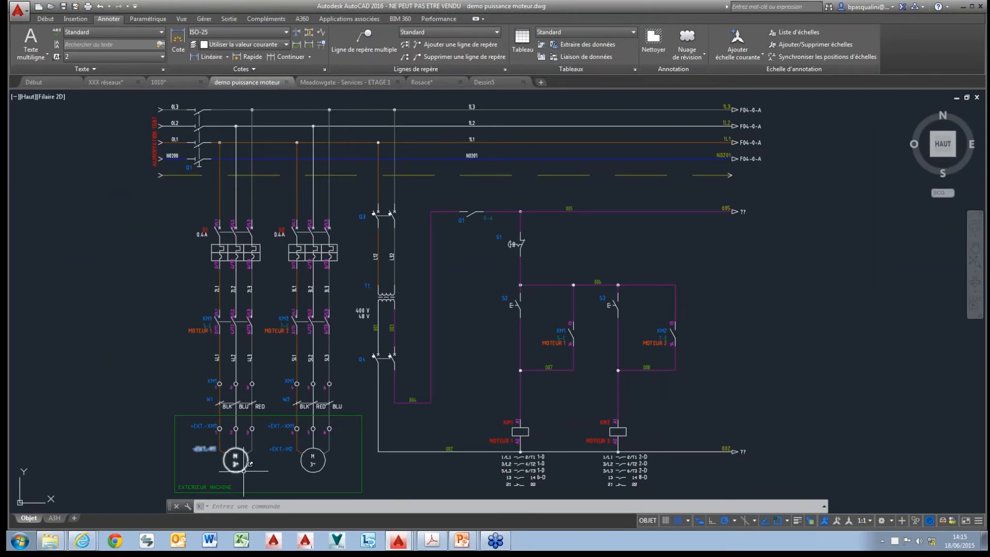
{"action": "mouse_move", "coordinate": [243, 470]}
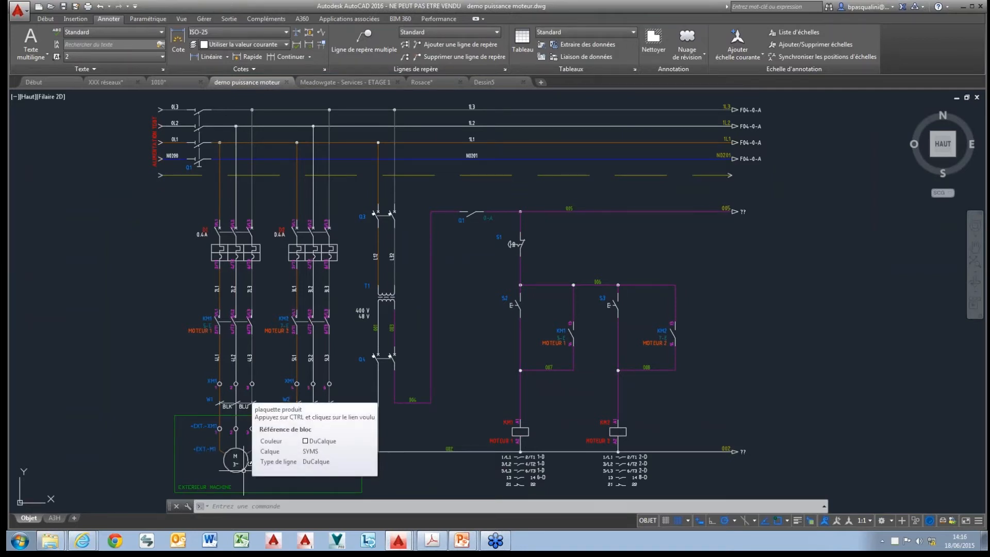
{"action": "left_click", "coordinate": [244, 470], "text": "ctrl"}
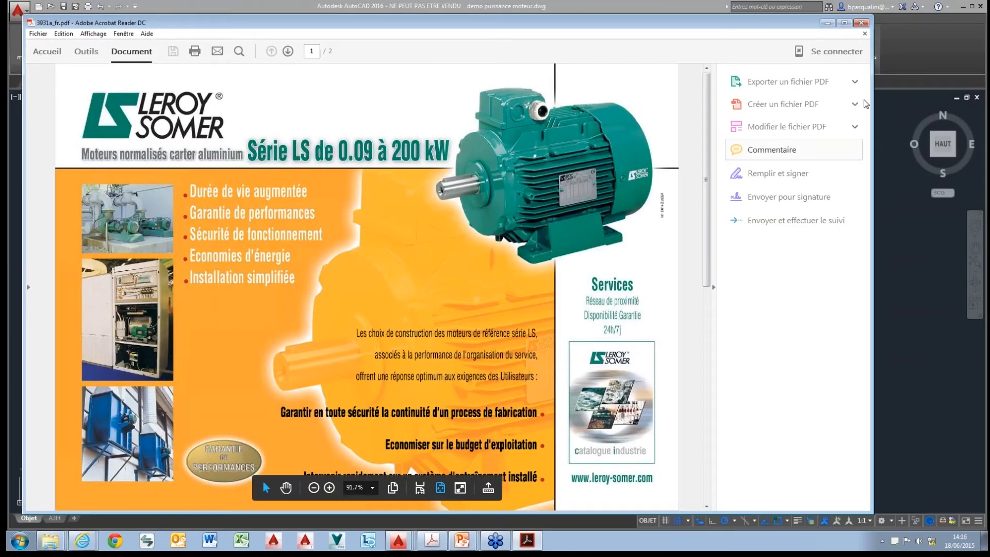
{"action": "left_click", "coordinate": [860, 23]}
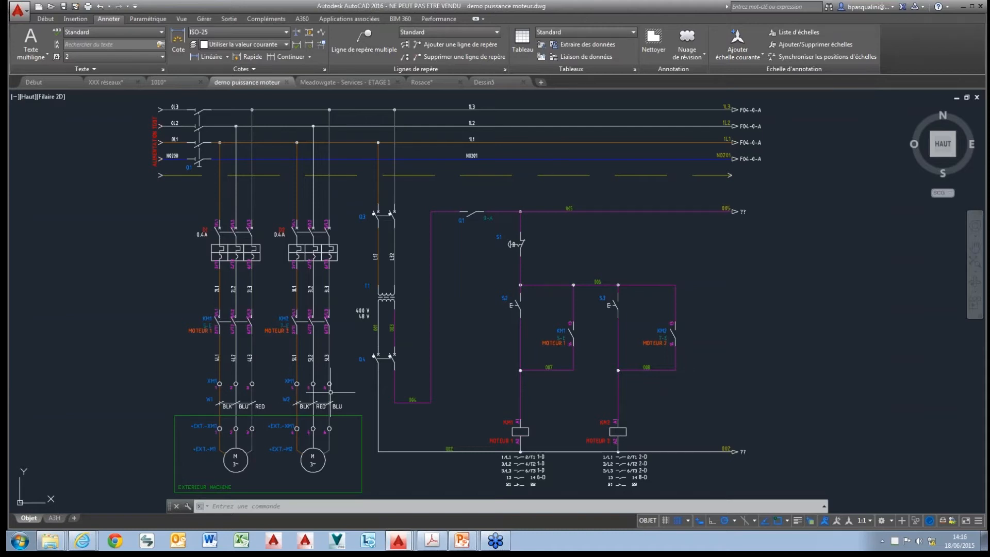
Edit the A3H layout's page setup and choose AutoCAD PDF (General Documentation).pc3 as the plotter
{"action": "left_click", "coordinate": [54, 518]}
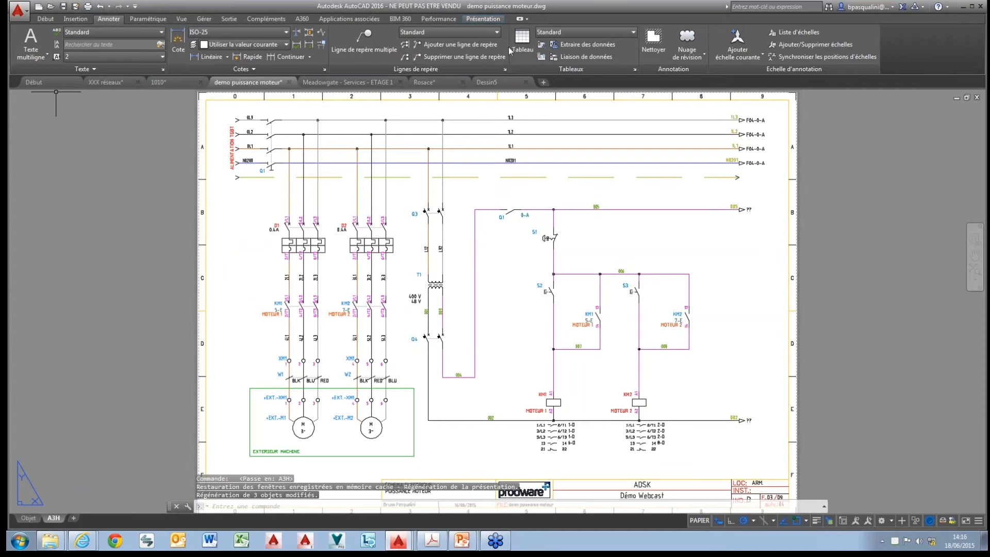
{"action": "left_click", "coordinate": [480, 20]}
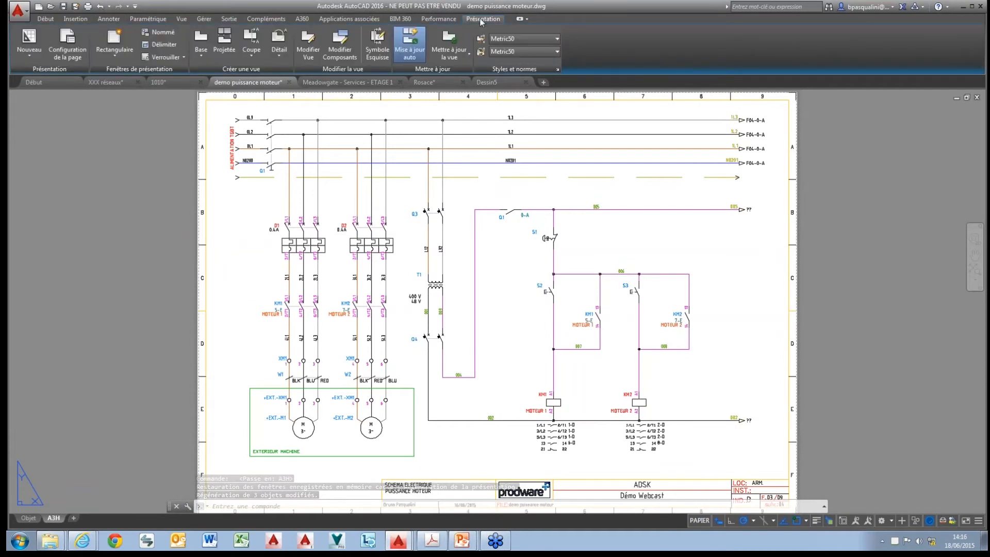
{"action": "left_click", "coordinate": [68, 45]}
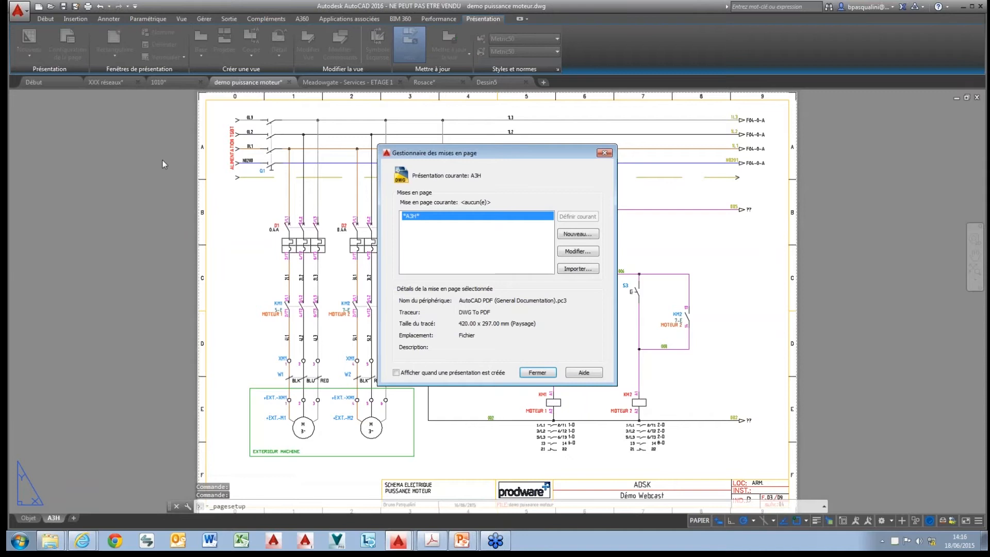
{"action": "left_click", "coordinate": [586, 253]}
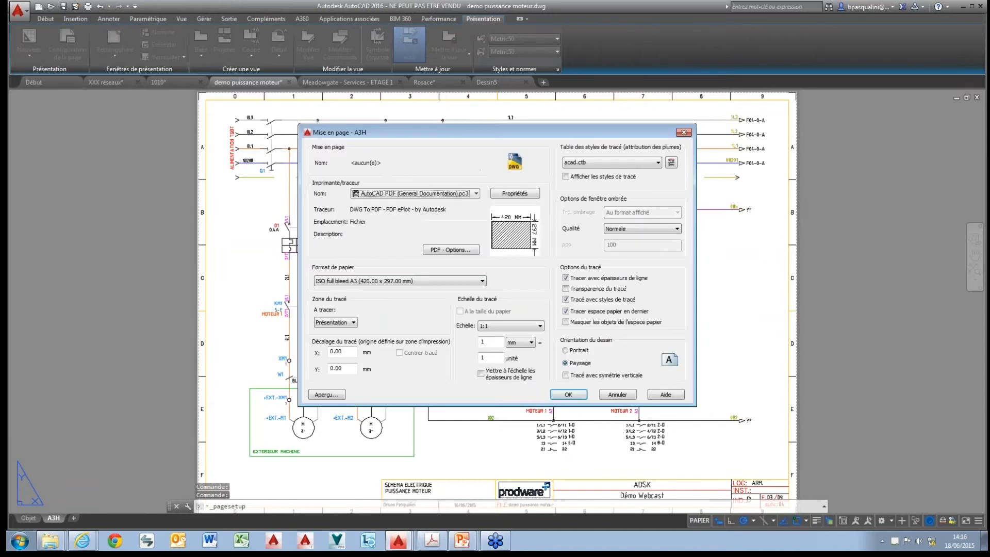
{"action": "left_click", "coordinate": [476, 193]}
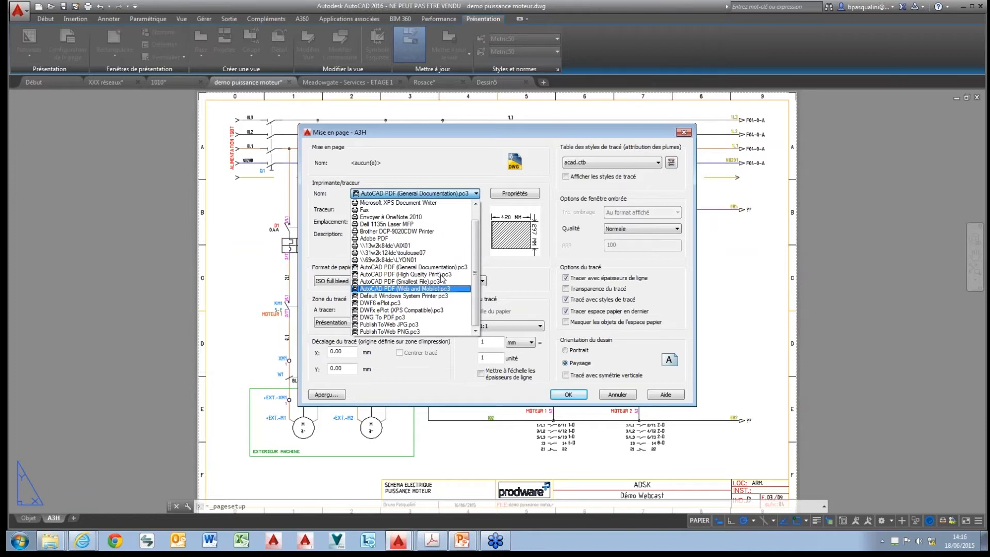
{"action": "left_click", "coordinate": [446, 268]}
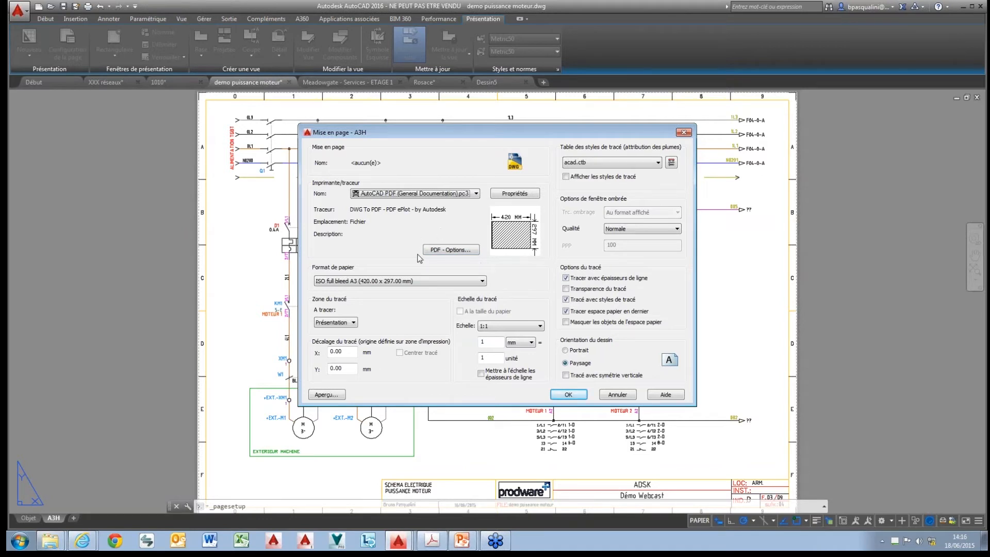
Check the plotter's PDF quality, data and font options, accept them unchanged, and confirm the A3H page setup
{"action": "left_click", "coordinate": [449, 252]}
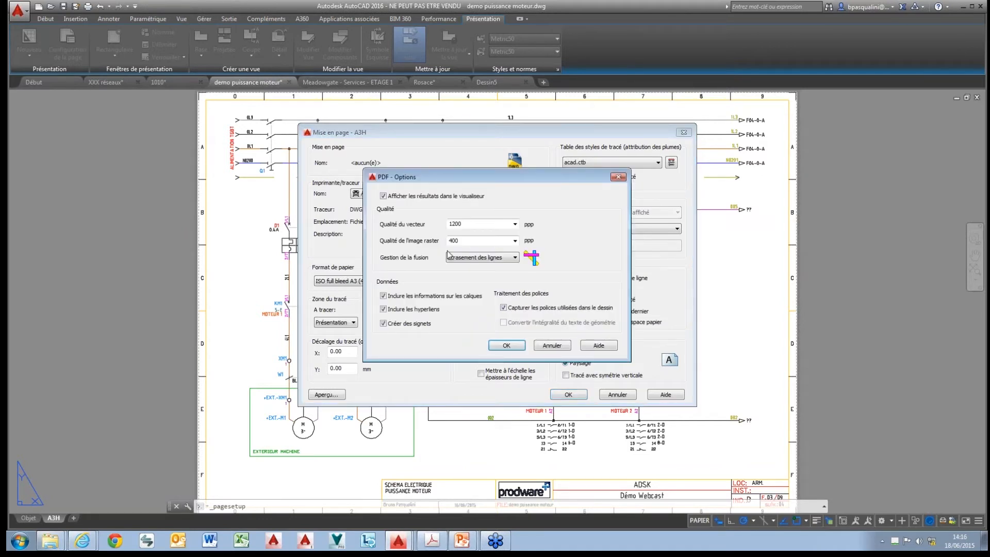
{"action": "double_click", "coordinate": [489, 223]}
{"action": "left_click", "coordinate": [507, 345]}
{"action": "left_click", "coordinate": [570, 395]}
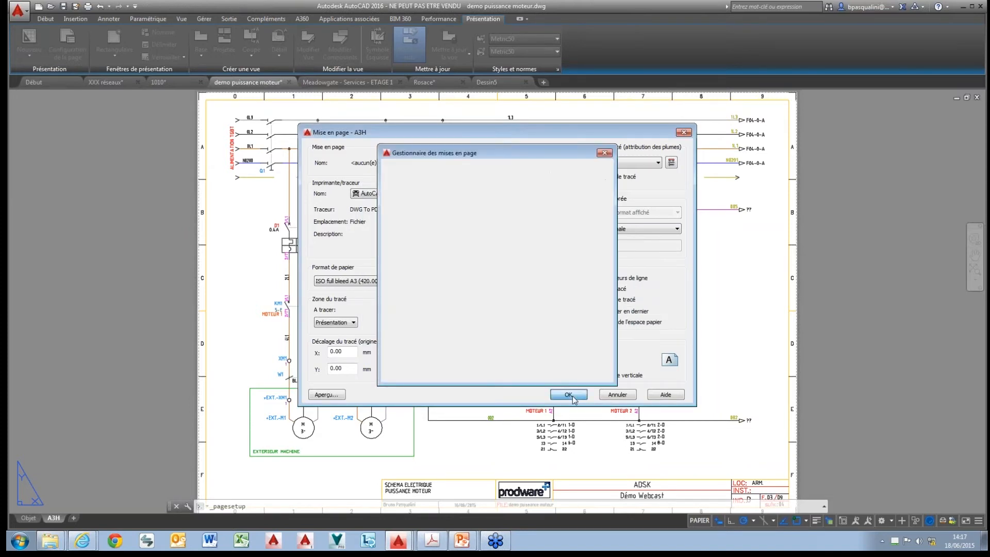
{"action": "left_click", "coordinate": [537, 374]}
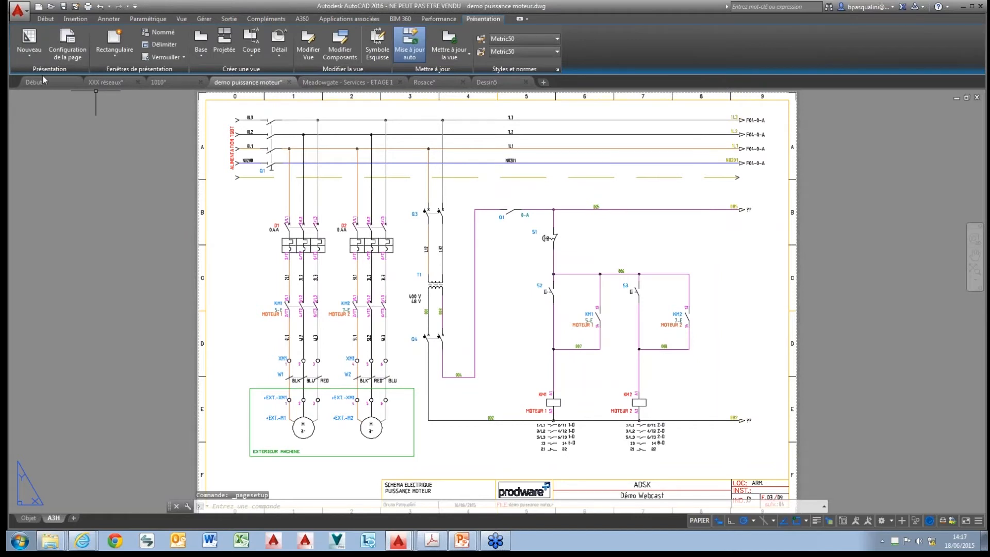
Plot the A3H layout with the existing PDF options and save demo puissance moteur-A3H.pdf to the Desktop
{"action": "left_click", "coordinate": [87, 6]}
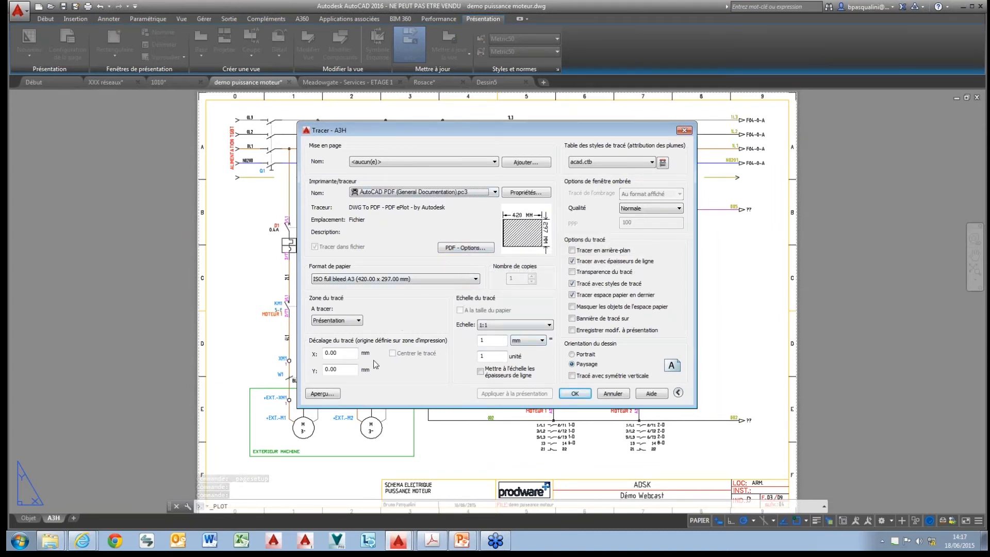
{"action": "left_click", "coordinate": [472, 250]}
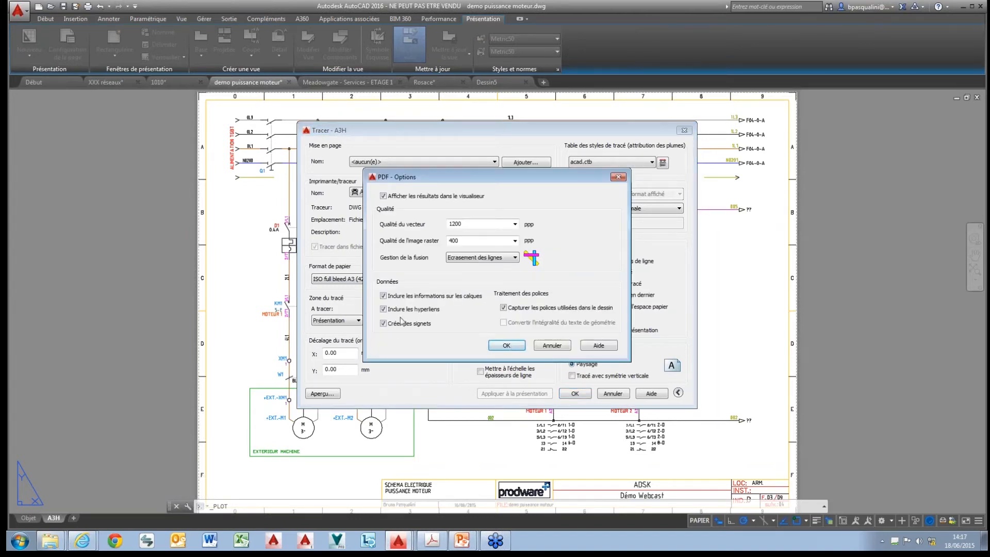
{"action": "left_click", "coordinate": [497, 346]}
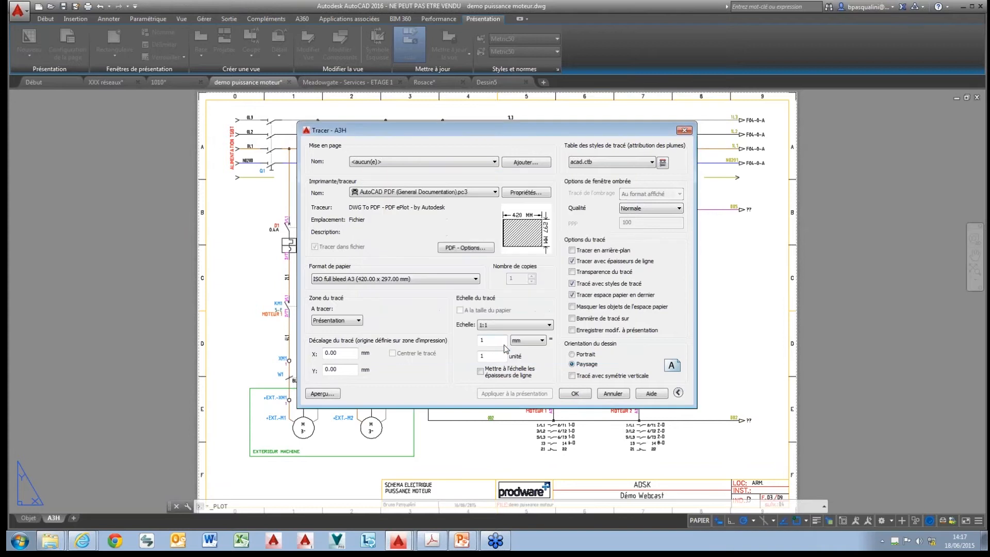
{"action": "left_click", "coordinate": [575, 393]}
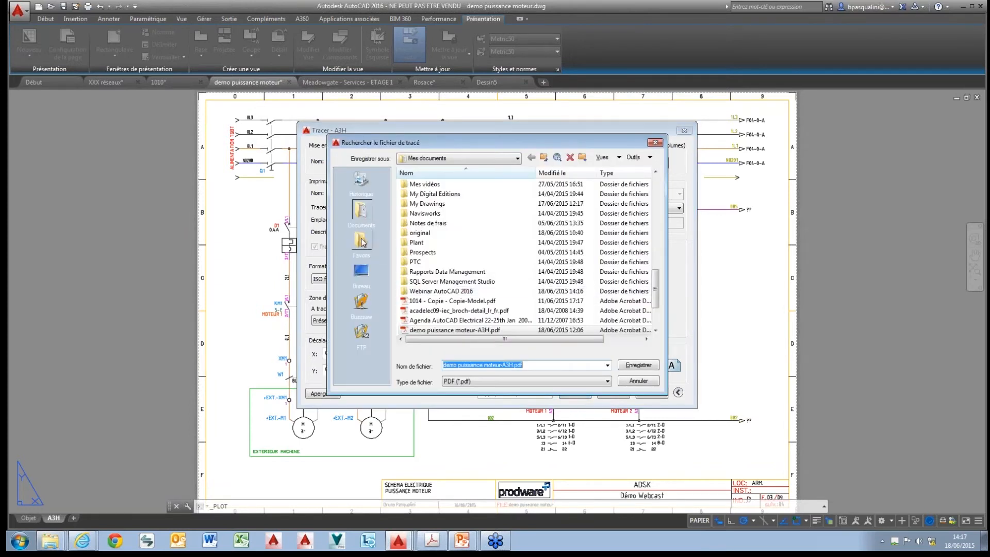
{"action": "left_click", "coordinate": [367, 274]}
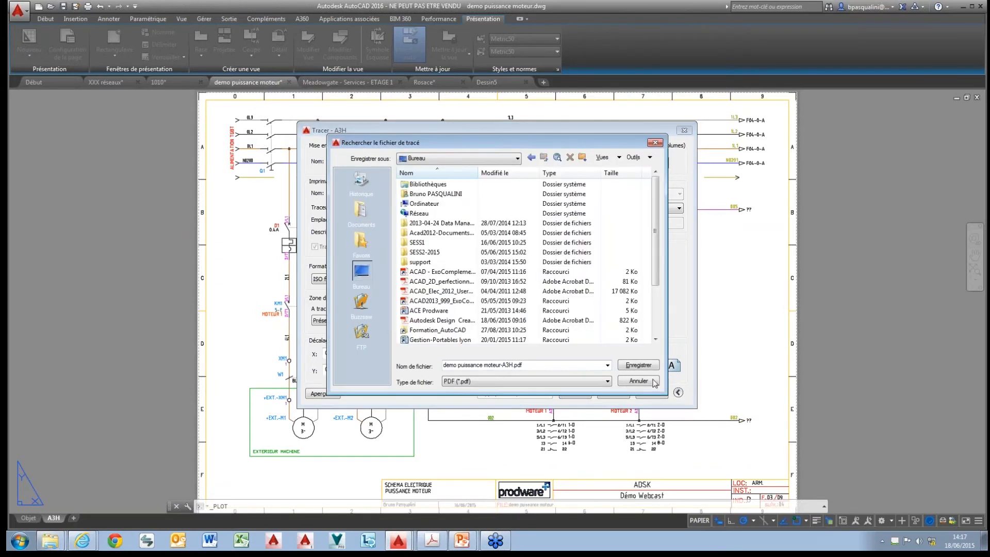
{"action": "left_click", "coordinate": [637, 365]}
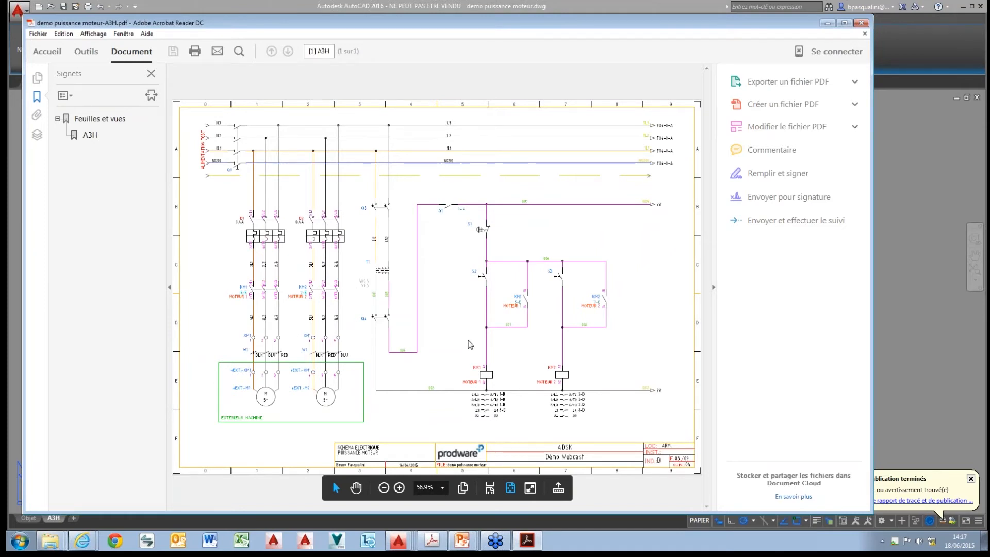
Test the first motor's hyperlink in the plotted PDF, check its comments list for the drawing texts, and close the PDF
{"action": "left_click", "coordinate": [271, 409]}
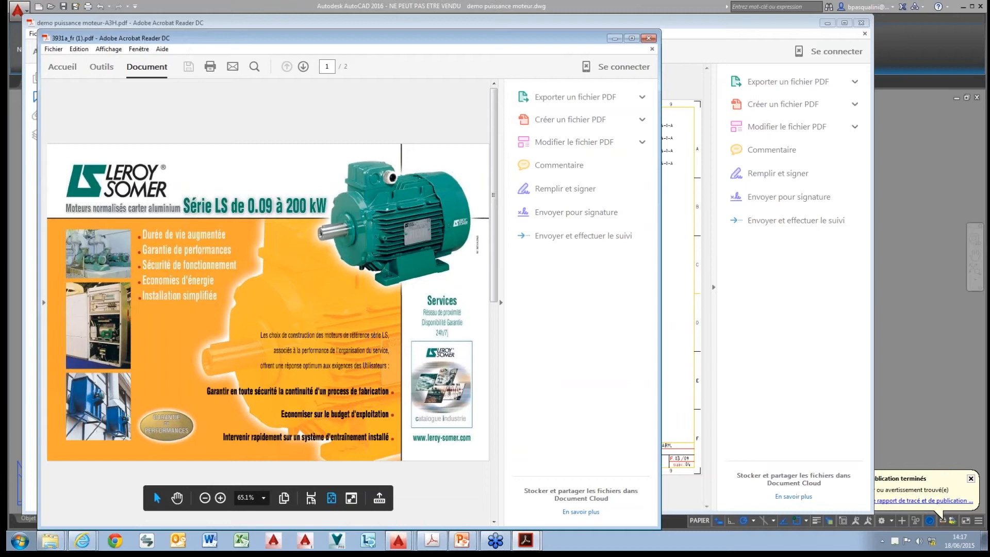
{"action": "left_click", "coordinate": [650, 40]}
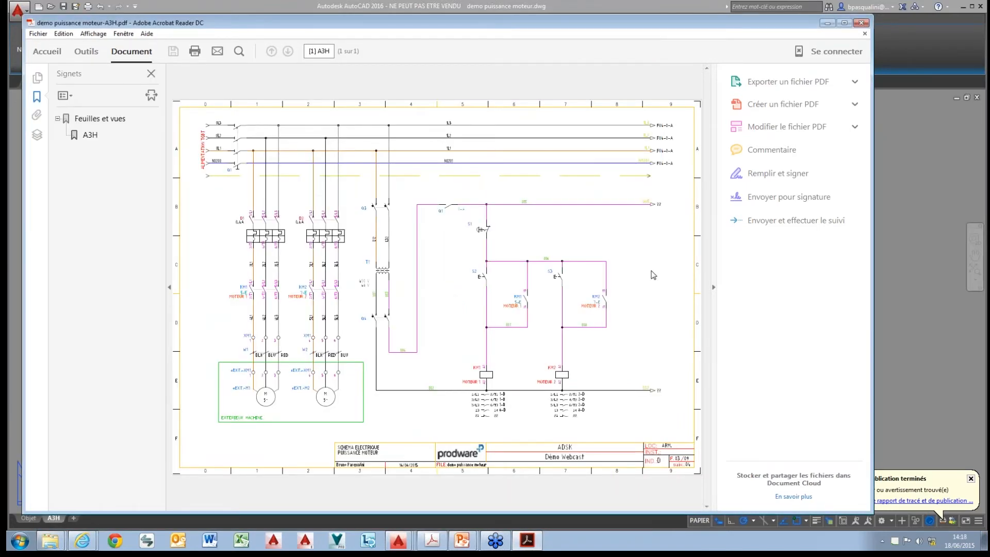
{"action": "left_click", "coordinate": [784, 155]}
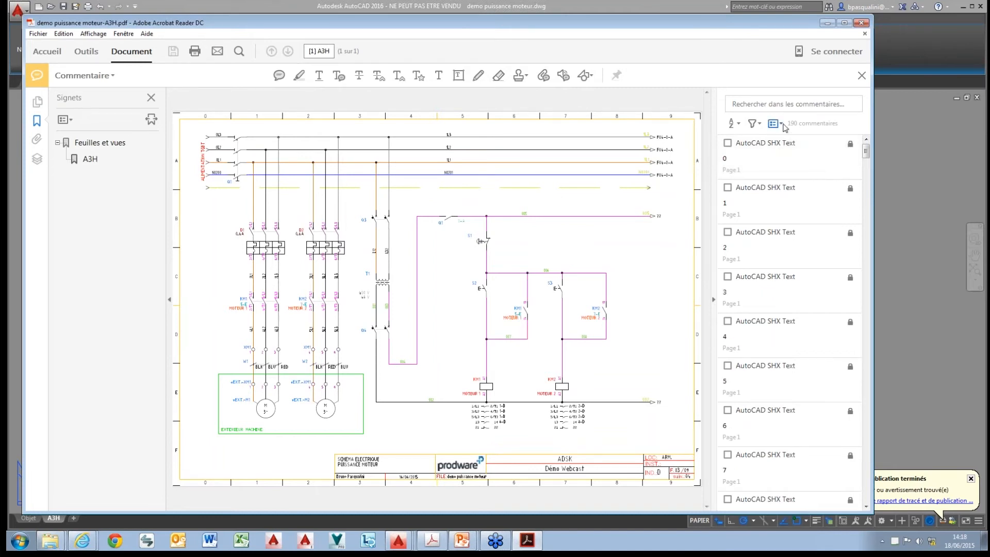
{"action": "left_click", "coordinate": [783, 104]}
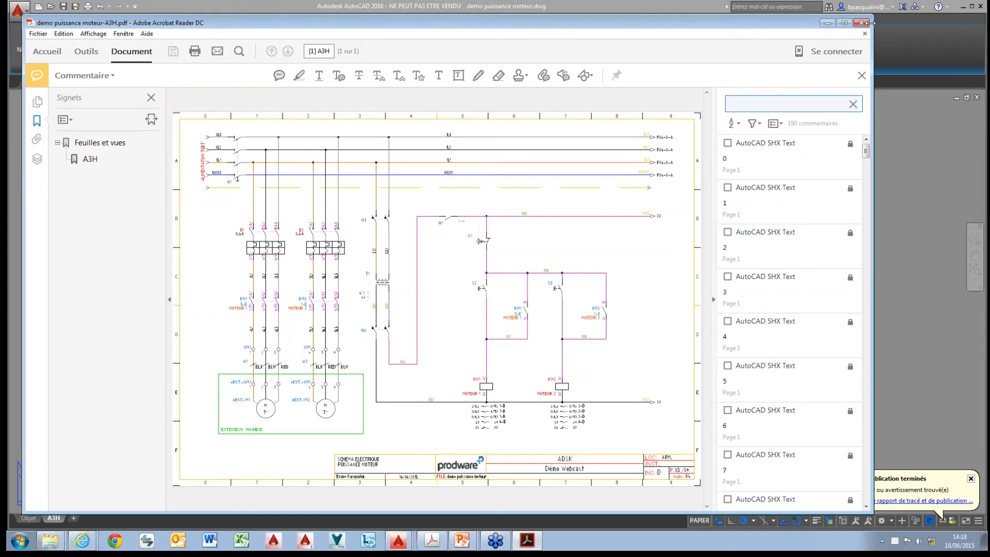
{"action": "left_click", "coordinate": [861, 24]}
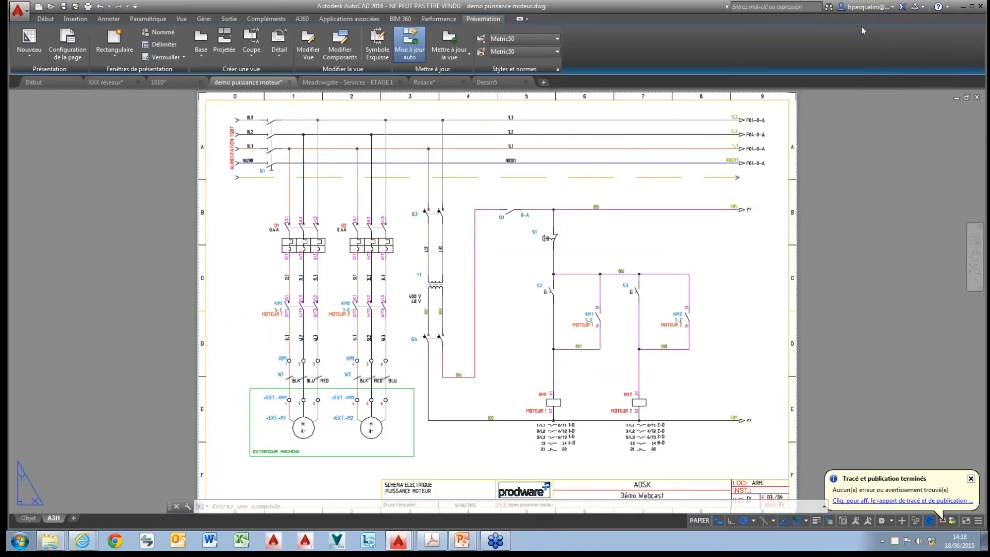
Switch to the "Meadowgate - Services - ETAGE 1" drawing and display its external references
{"action": "left_click", "coordinate": [333, 81]}
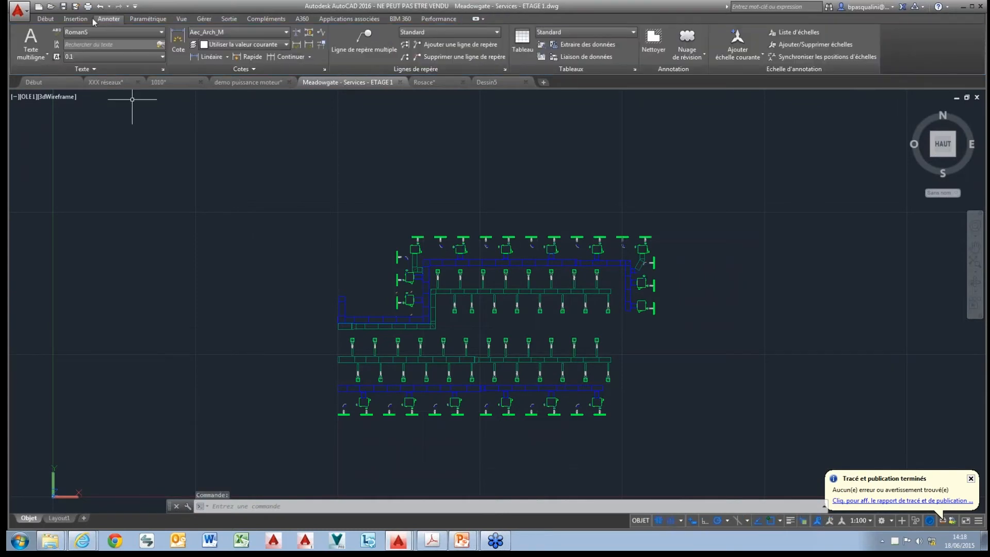
{"action": "left_click", "coordinate": [75, 19]}
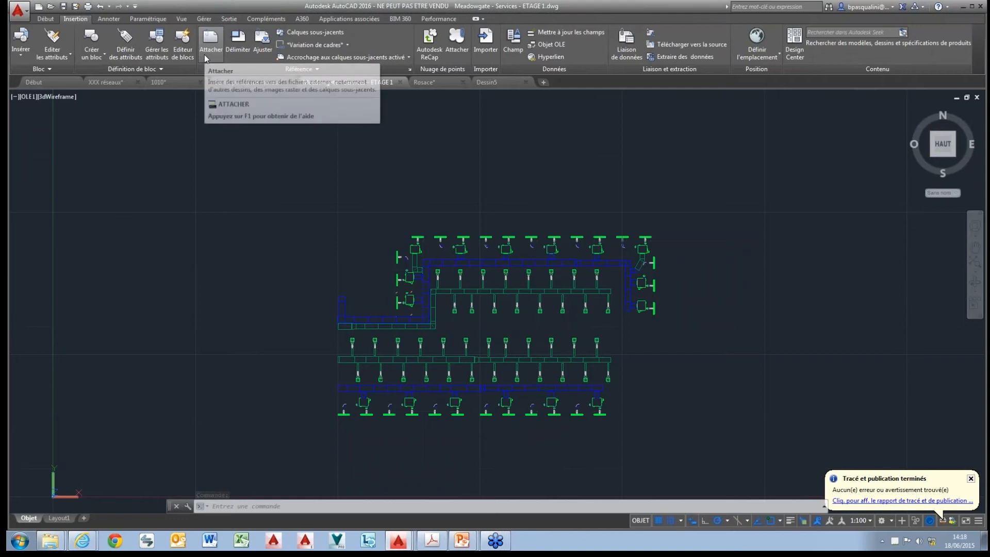
{"action": "left_click", "coordinate": [409, 69]}
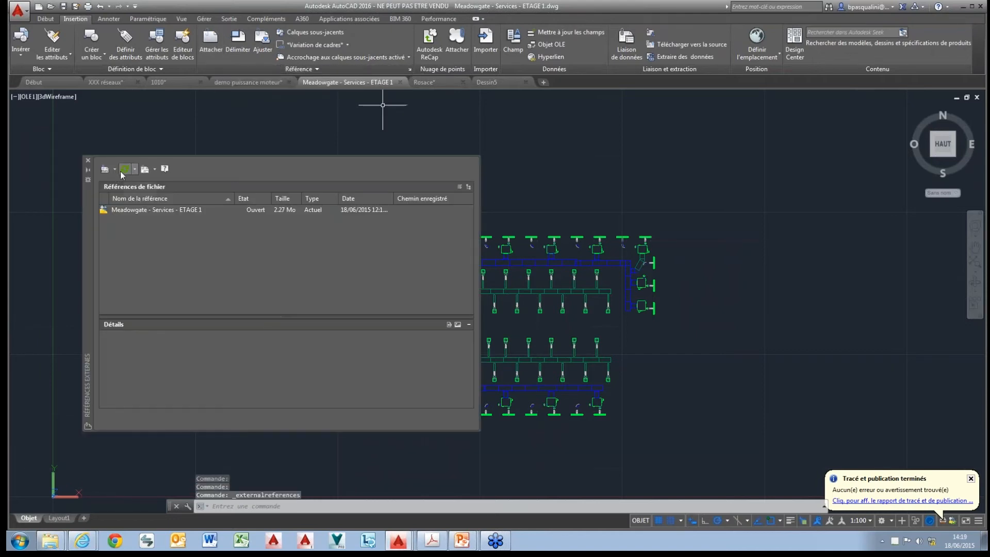
{"action": "left_click", "coordinate": [115, 170]}
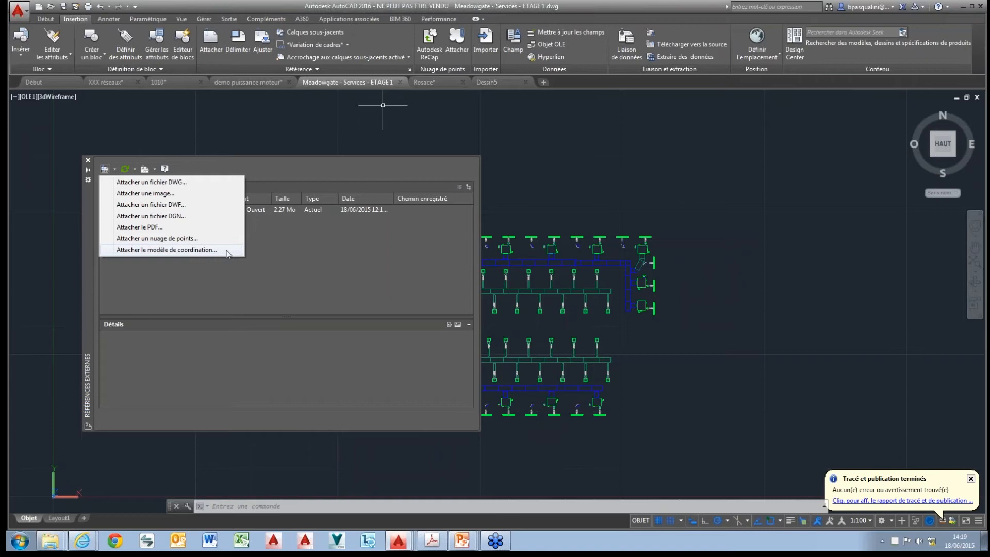
{"action": "left_click", "coordinate": [173, 252]}
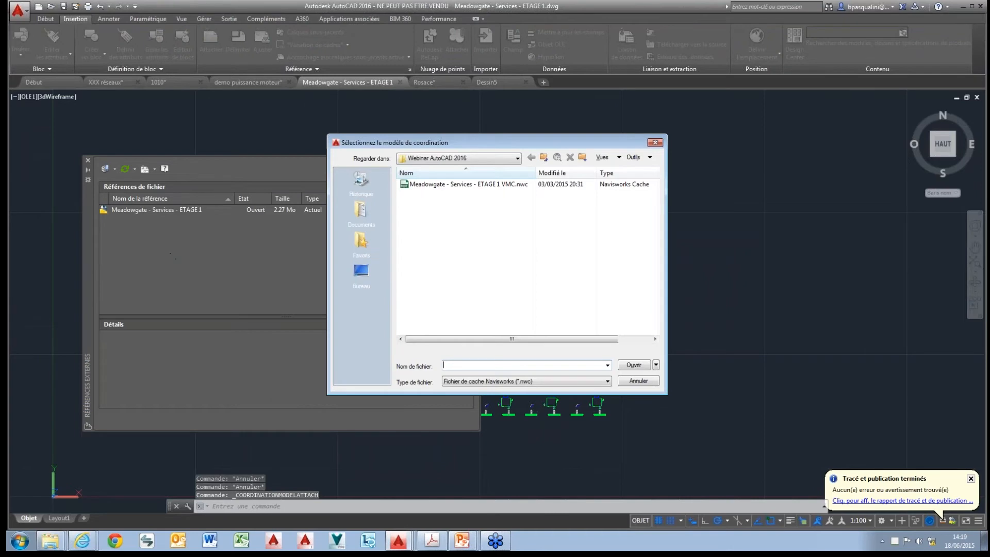
{"action": "left_click", "coordinate": [639, 382]}
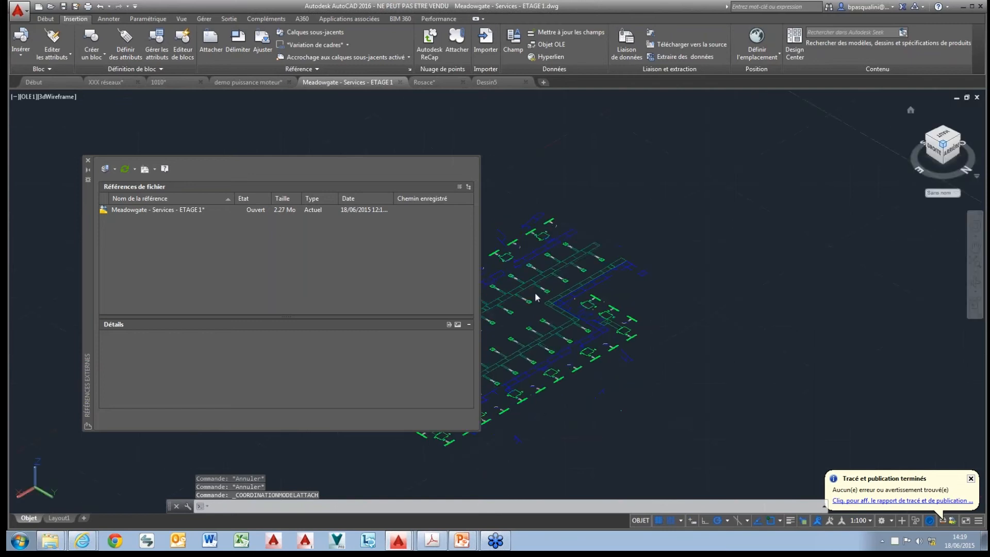
Attach the coordination model "Meadowgate - Services - ETAGE 1 VMC.nwc" at scale 1, rotation 0 and insertion point 0,0,0, and close the external references
{"action": "left_click_drag", "start_coordinate": [88, 205], "coordinate": [37, 135]}
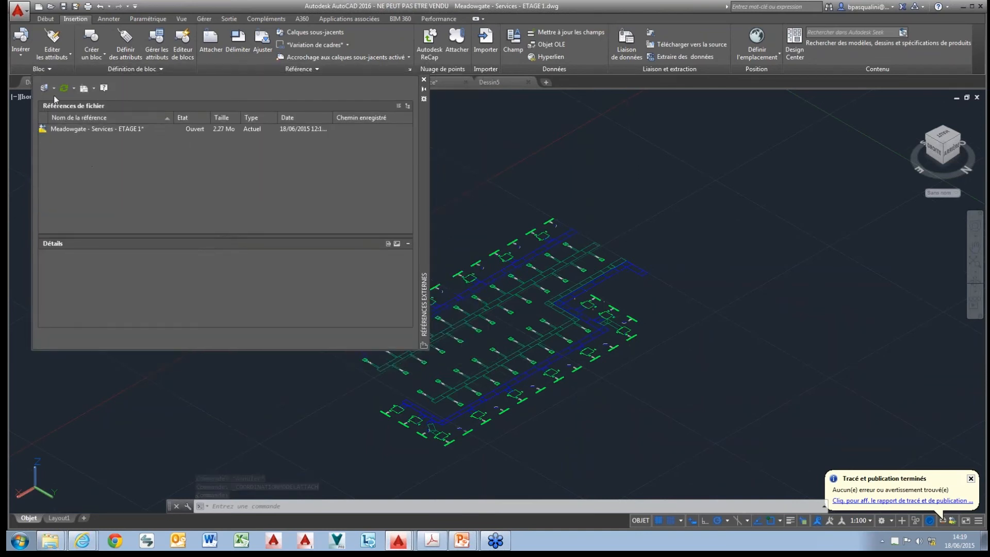
{"action": "left_click", "coordinate": [54, 88]}
{"action": "left_click", "coordinate": [103, 169]}
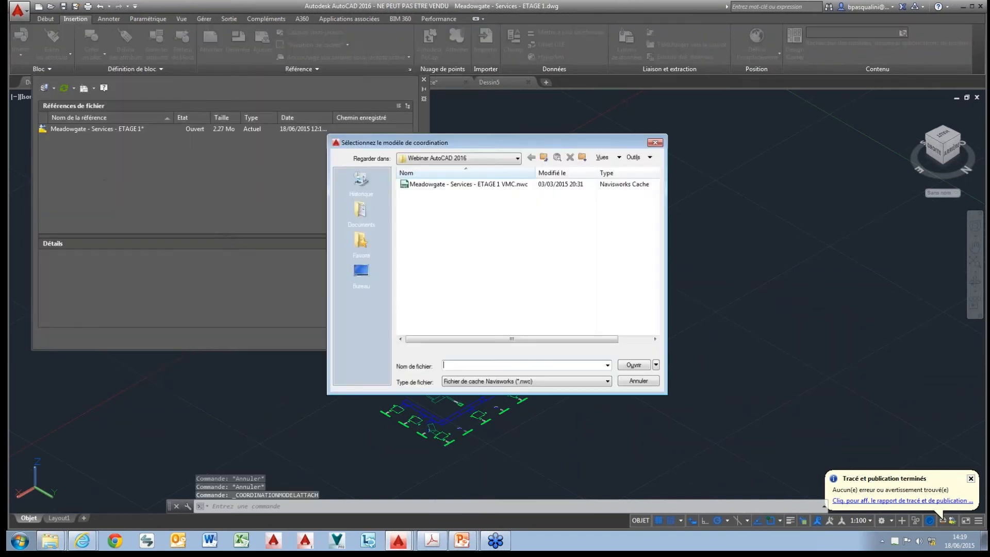
{"action": "left_click", "coordinate": [452, 185]}
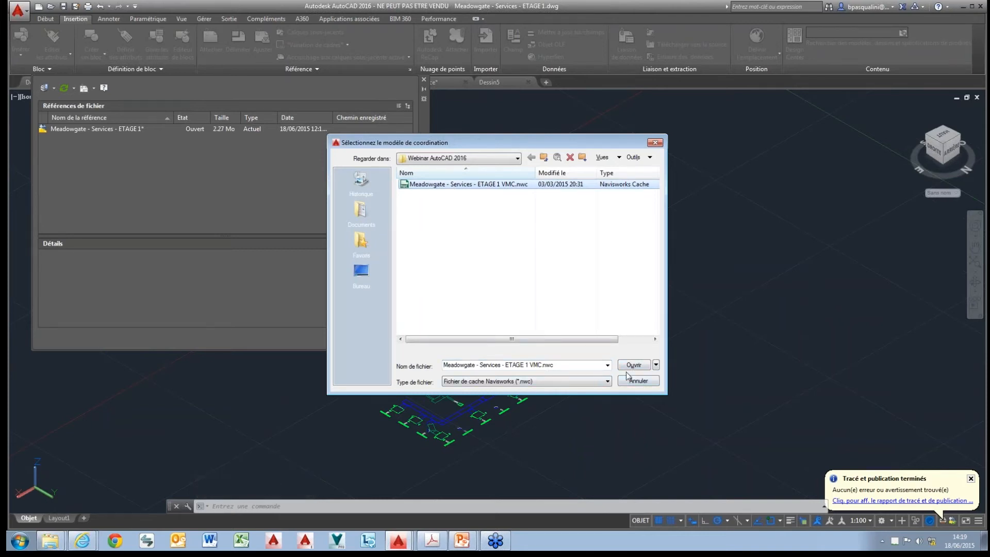
{"action": "left_click", "coordinate": [633, 365]}
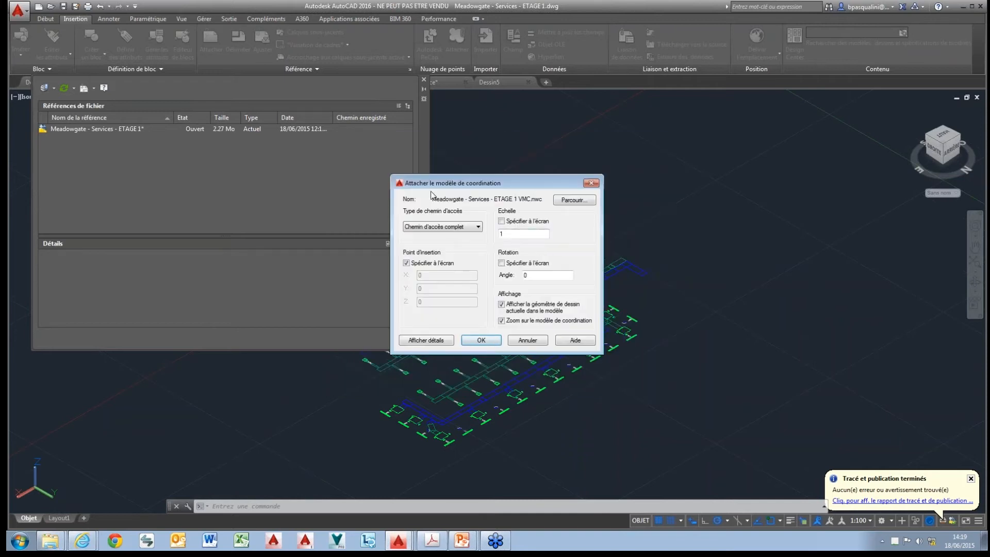
{"action": "left_click", "coordinate": [481, 341]}
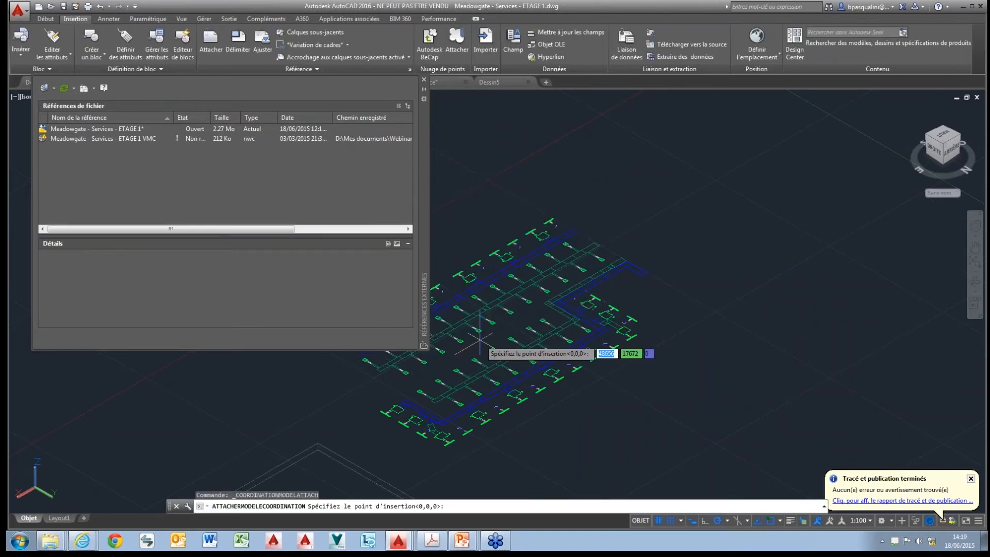
{"action": "key", "text": "Return"}
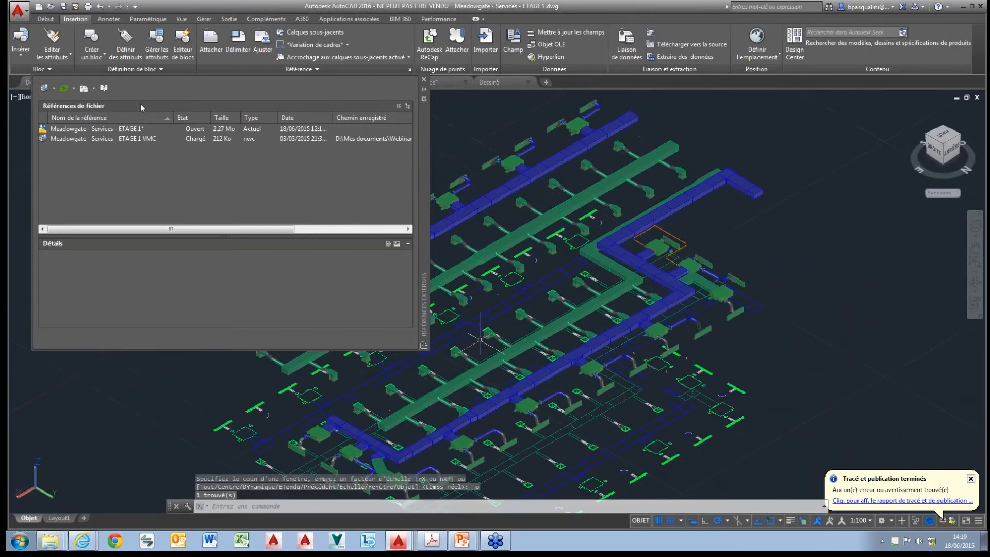
{"action": "left_click", "coordinate": [424, 80]}
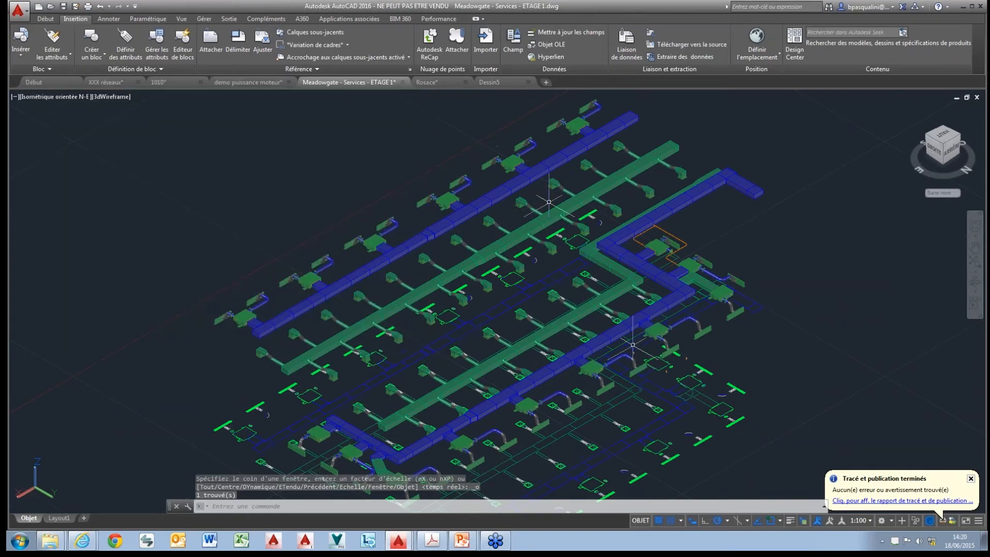
Examine the attached VMC ductwork model against the 2D floor plan from the side and in an oblique 3D view
{"action": "middle_click_drag", "start_coordinate": [650, 354], "coordinate": [651, 305], "text": "shift"}
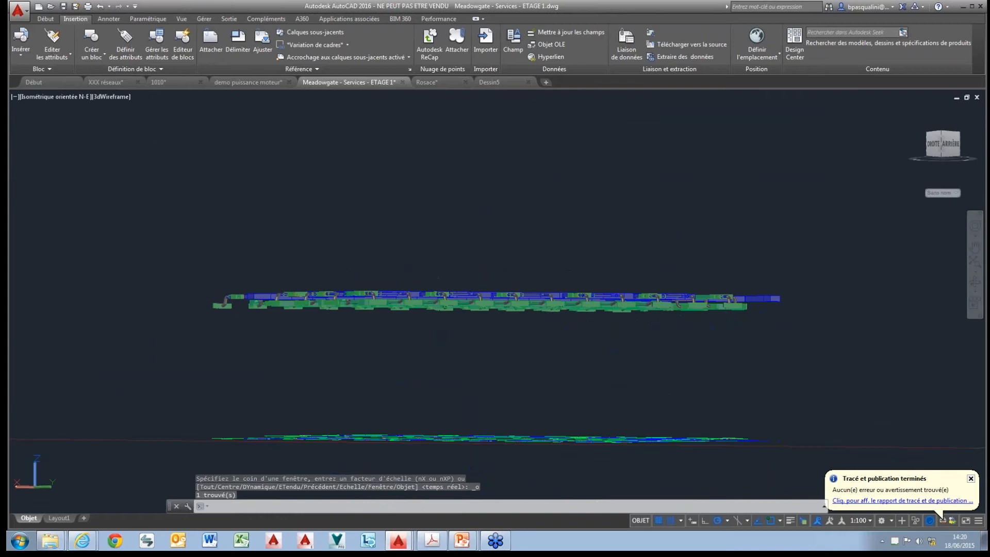
{"action": "scroll", "coordinate": [667, 438], "scroll_direction": "down", "scroll_amount": 2}
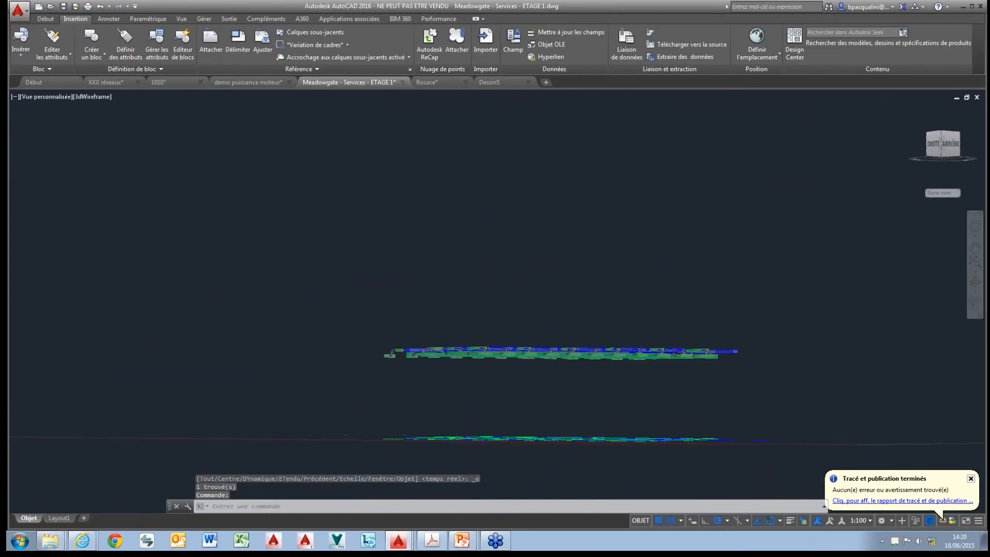
{"action": "middle_click_drag", "start_coordinate": [548, 397], "coordinate": [511, 298]}
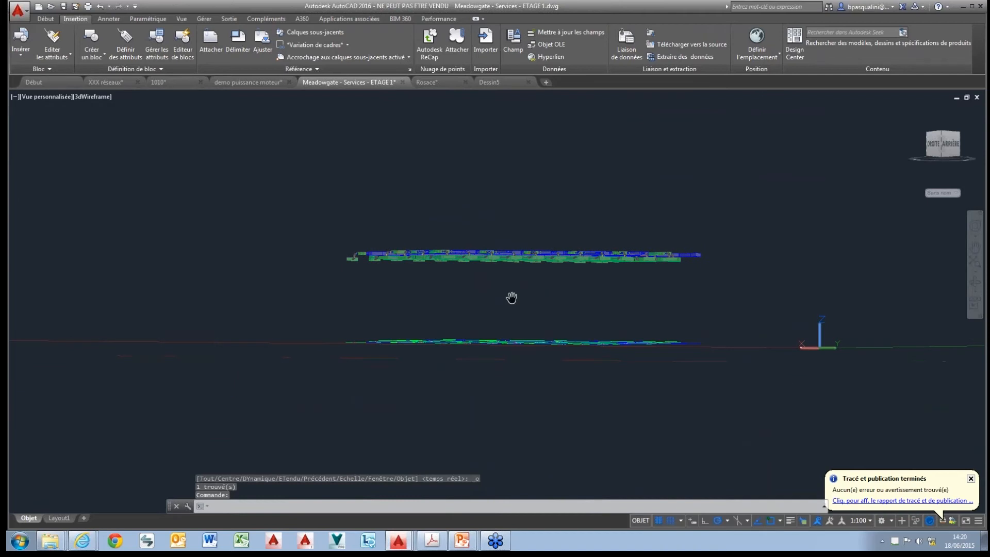
{"action": "middle_click_drag", "start_coordinate": [556, 327], "coordinate": [538, 378], "text": "shift"}
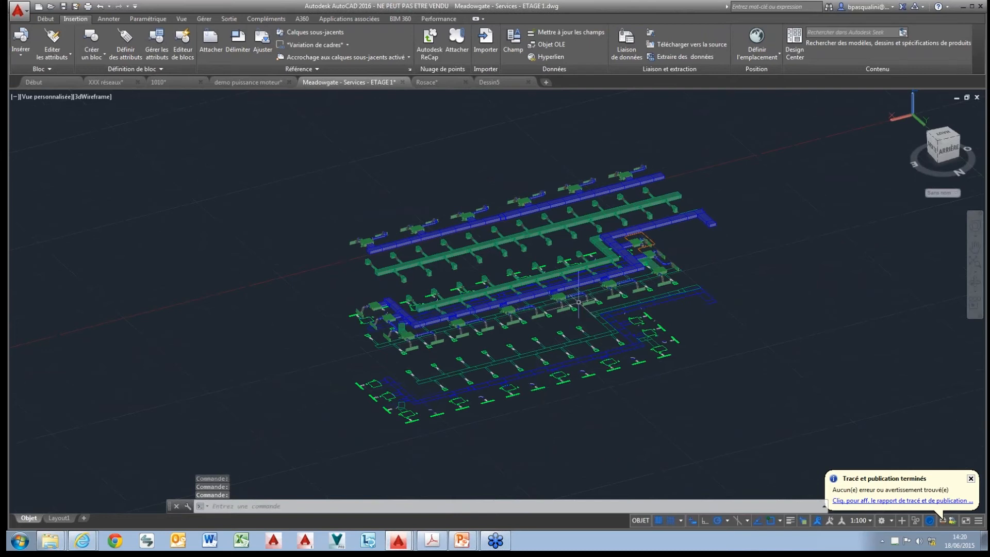
{"action": "mouse_move", "coordinate": [677, 265]}
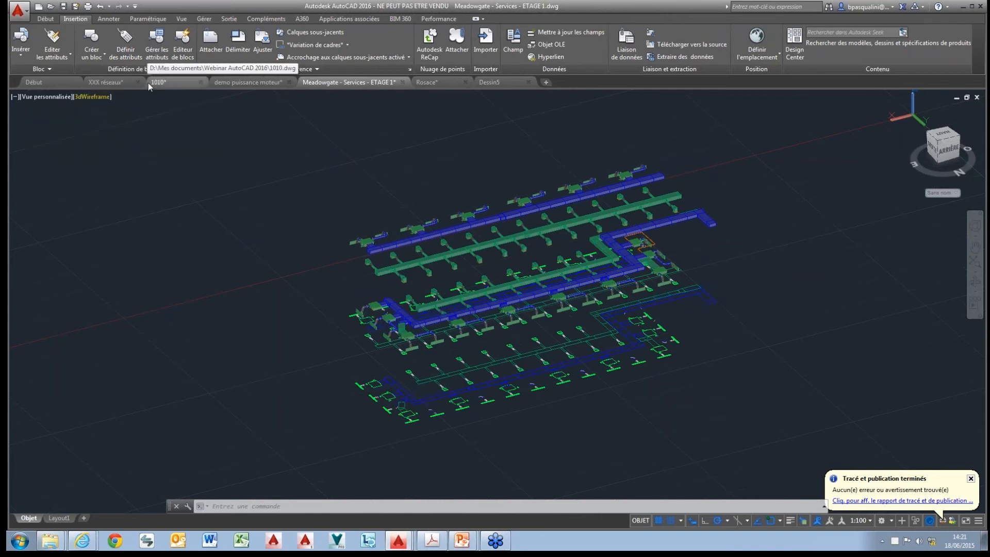
Preview the layouts of the 1010 drawing and switch to the "demo puissance moteur" drawing
{"action": "mouse_move", "coordinate": [157, 85]}
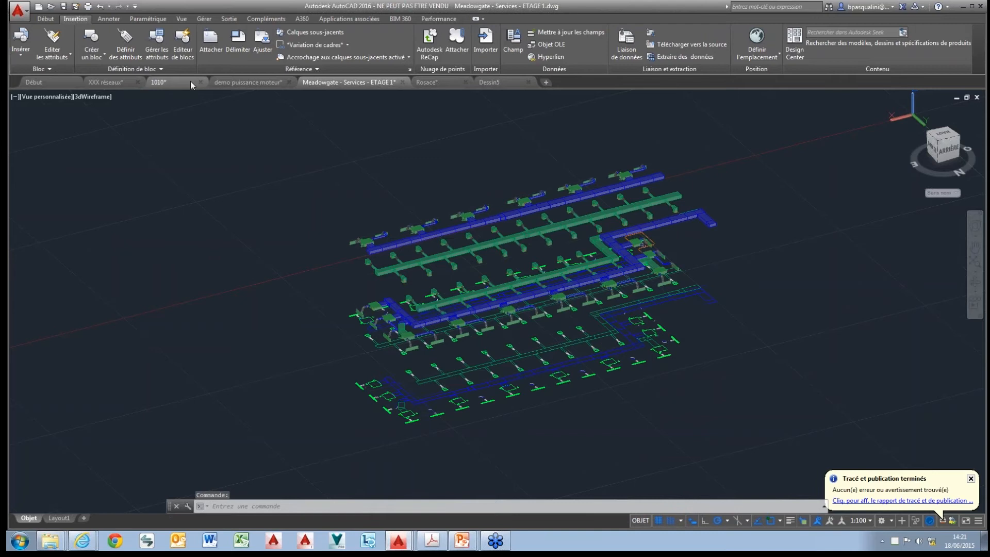
{"action": "mouse_move", "coordinate": [191, 81]}
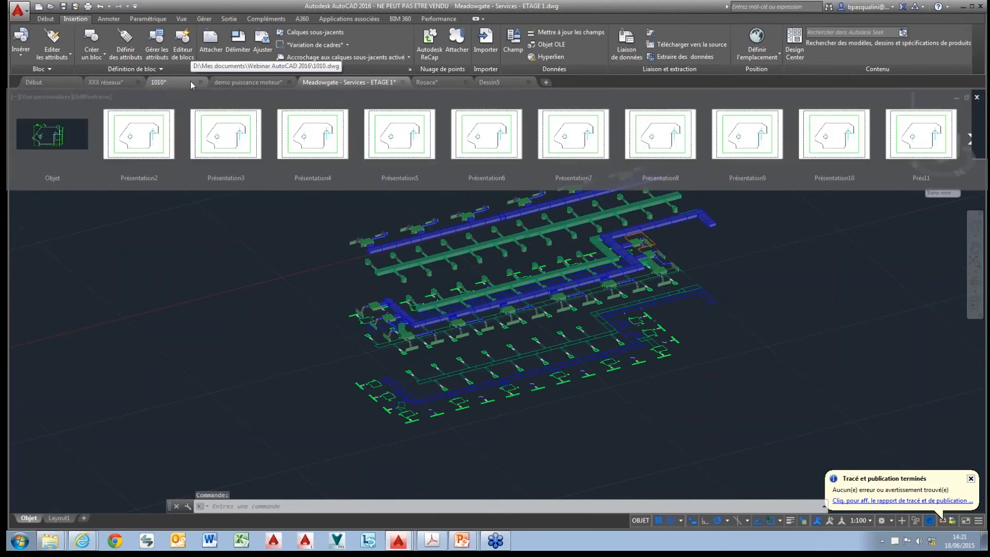
{"action": "left_click", "coordinate": [245, 82]}
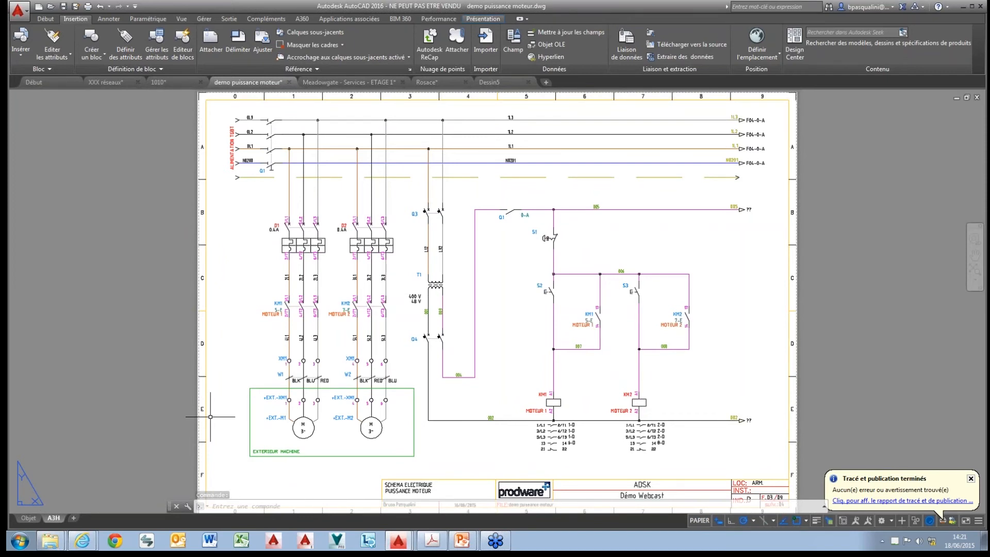
Close every drawing except "demo puissance moteur" with the FERMERAUTRES command, saving the changes to the closed drawings
{"action": "left_click", "coordinate": [25, 15]}
{"action": "mouse_move", "coordinate": [75, 250]}
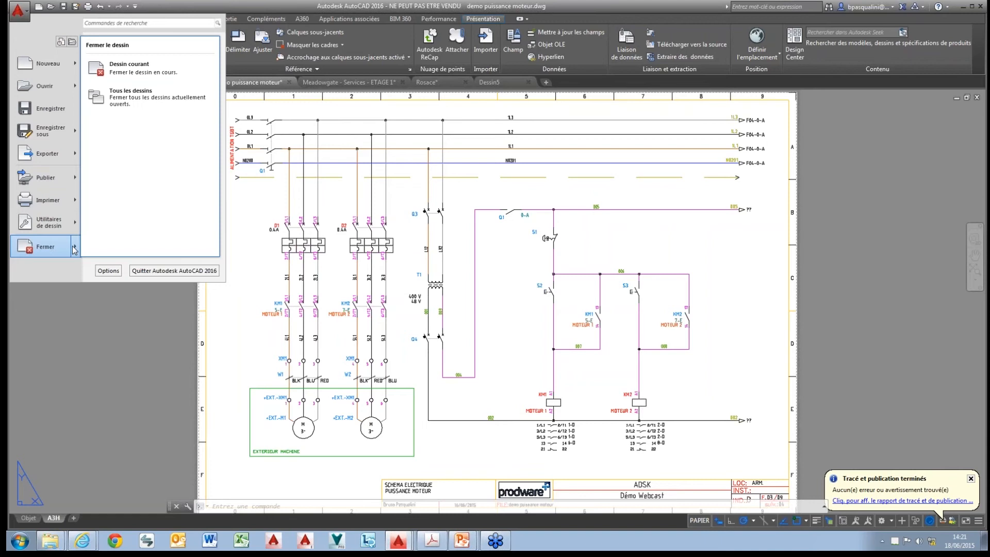
{"action": "left_click", "coordinate": [126, 375]}
{"action": "type", "text": "FERM"}
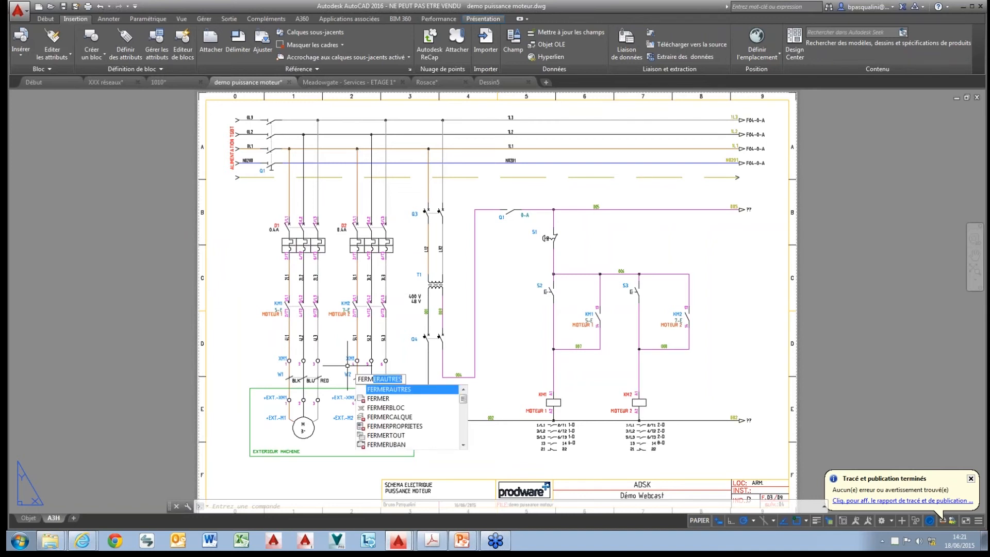
{"action": "key", "text": "Return"}
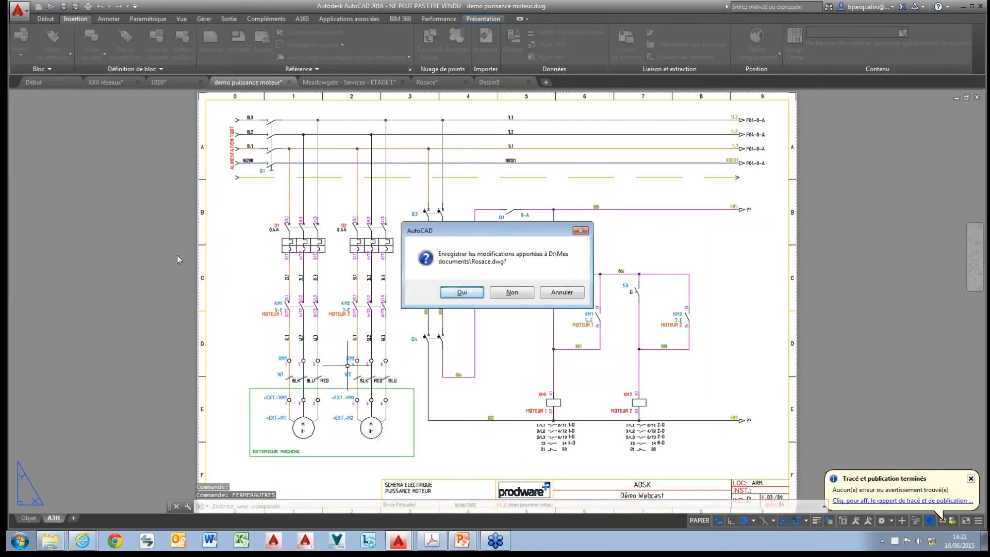
{"action": "left_click", "coordinate": [466, 294]}
{"action": "left_click", "coordinate": [493, 296]}
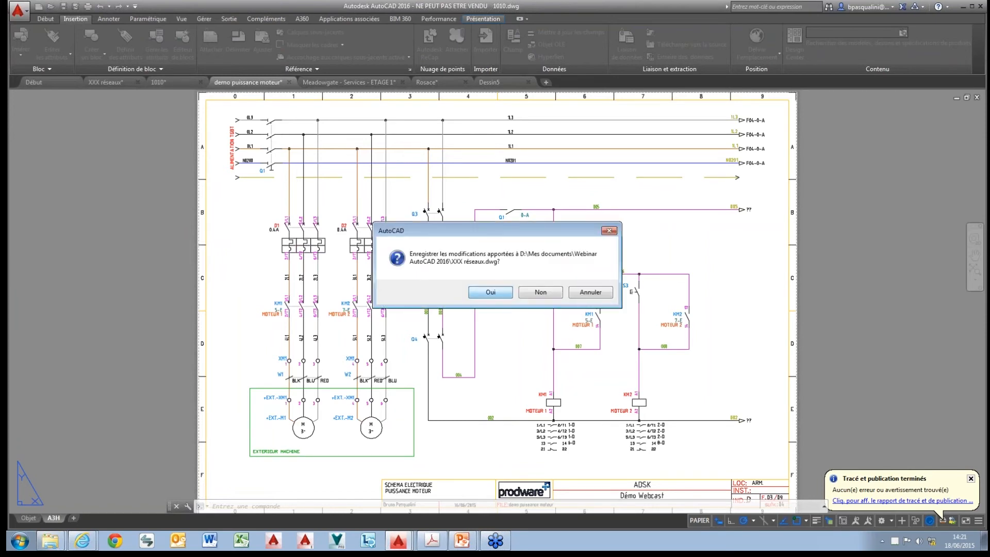
{"action": "left_click", "coordinate": [492, 293]}
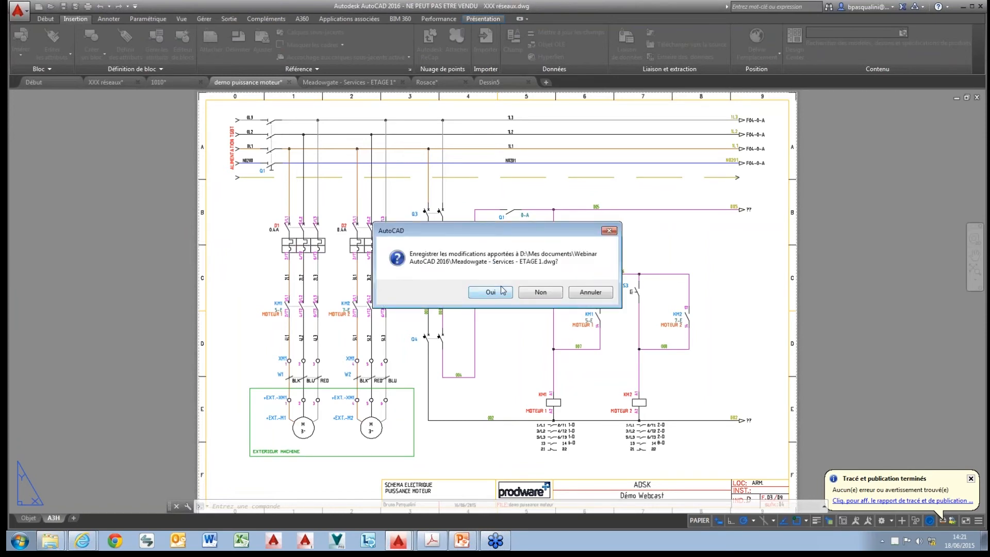
{"action": "left_click", "coordinate": [496, 292]}
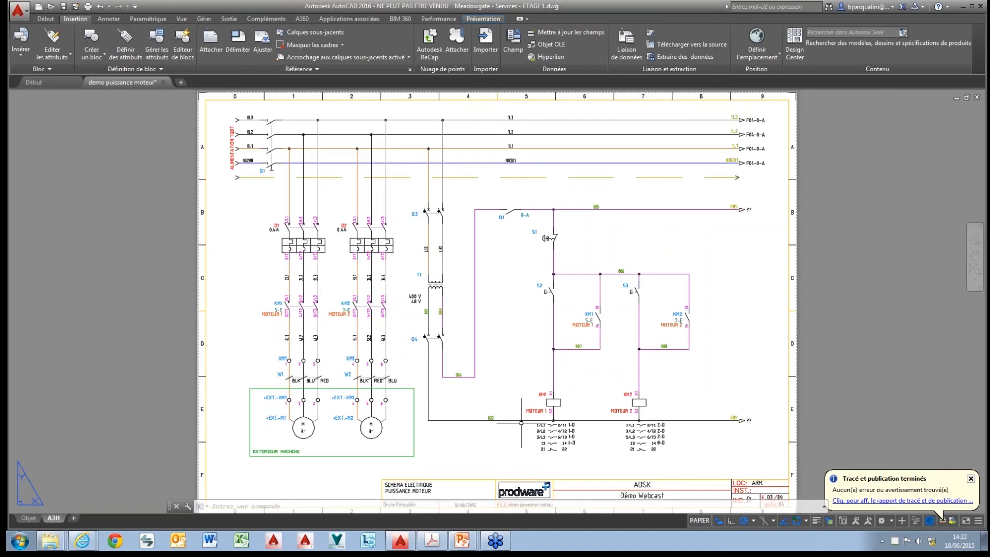
Open the system variable monitor with MONITEURVARSYS and bring up the search of variables available for monitoring
{"action": "left_click", "coordinate": [240, 510]}
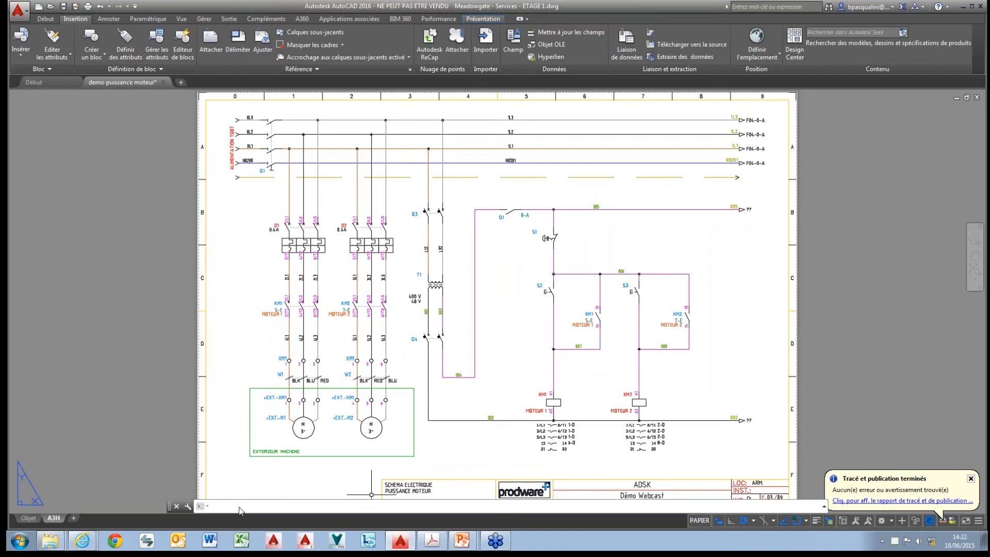
{"action": "type", "text": "MONI"}
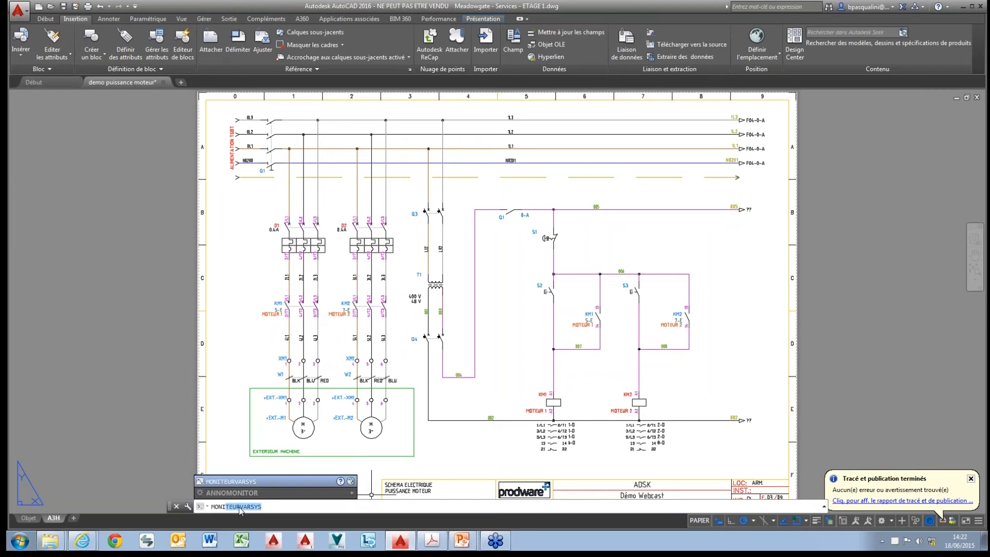
{"action": "key", "text": "Return"}
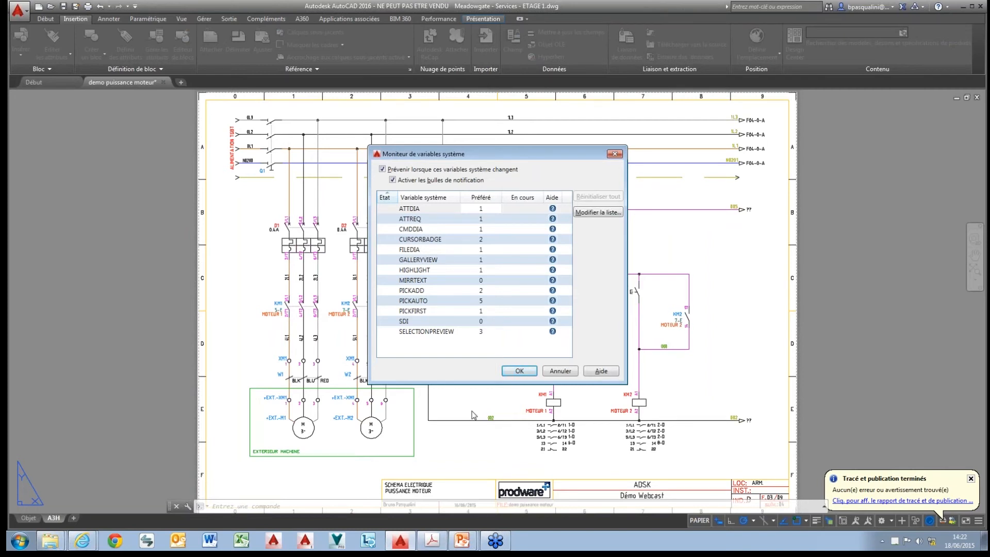
{"action": "left_click", "coordinate": [592, 213]}
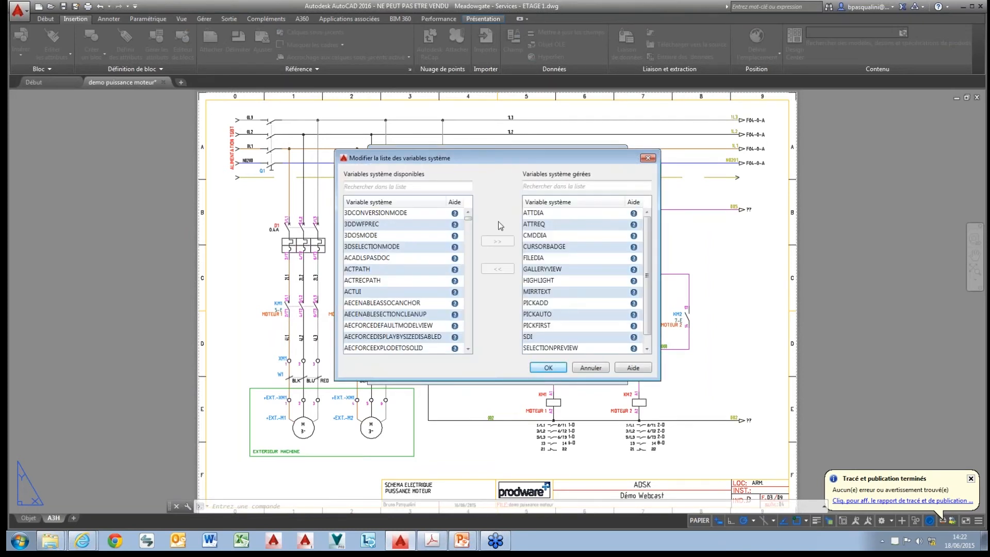
{"action": "mouse_move", "coordinate": [468, 219]}
{"action": "left_mouse_down"}
{"action": "mouse_move", "coordinate": [469, 339]}
{"action": "mouse_move", "coordinate": [468, 216]}
{"action": "left_mouse_up"}
{"action": "left_click", "coordinate": [410, 187]}
{"action": "type", "text": "dia"}
{"action": "key", "text": "BackSpace"}
{"action": "key", "text": "BackSpace"}
{"action": "key", "text": "BackSpace"}
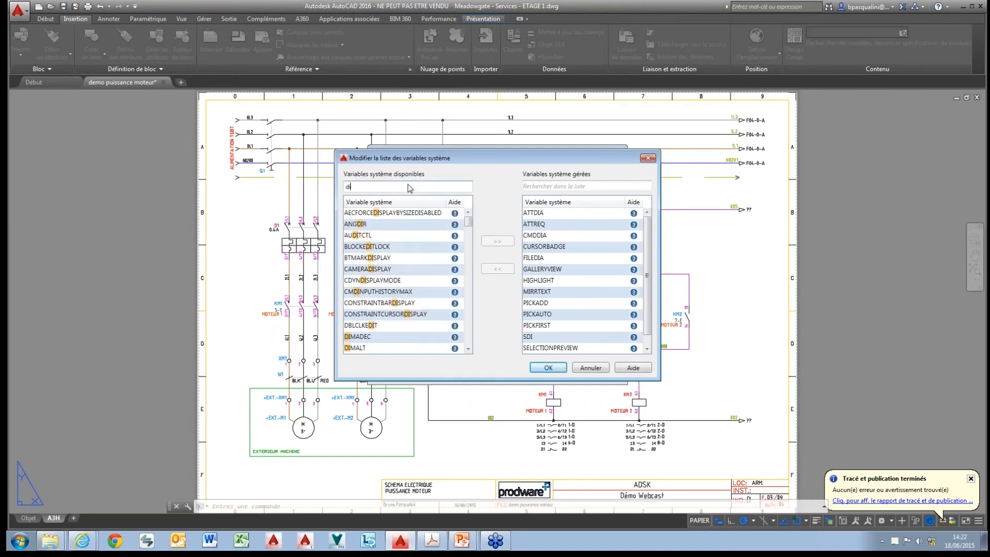
Search the available variables for "att", add ATTMULTI to the monitored list and confirm the monitor settings
{"action": "type", "text": "attr"}
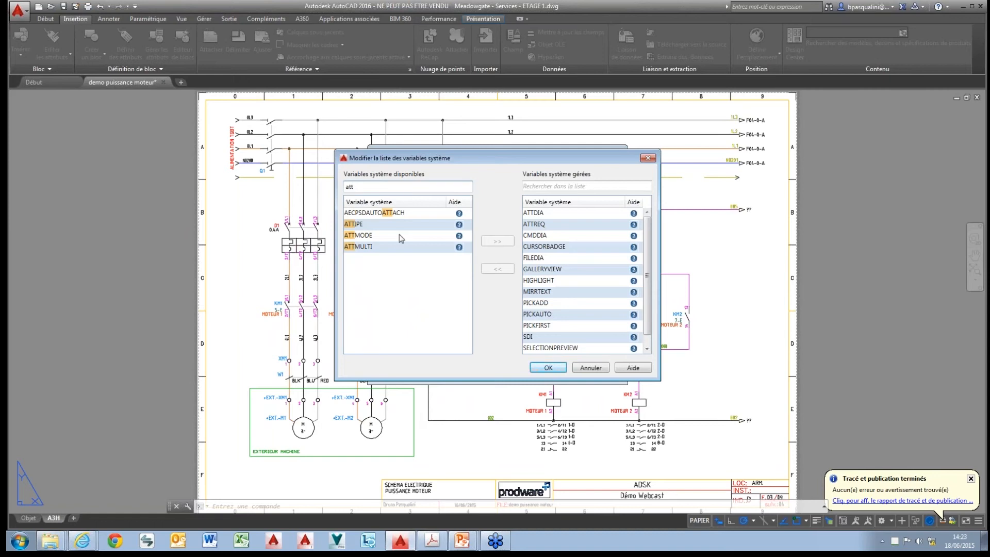
{"action": "left_click", "coordinate": [375, 248]}
{"action": "left_click", "coordinate": [497, 241]}
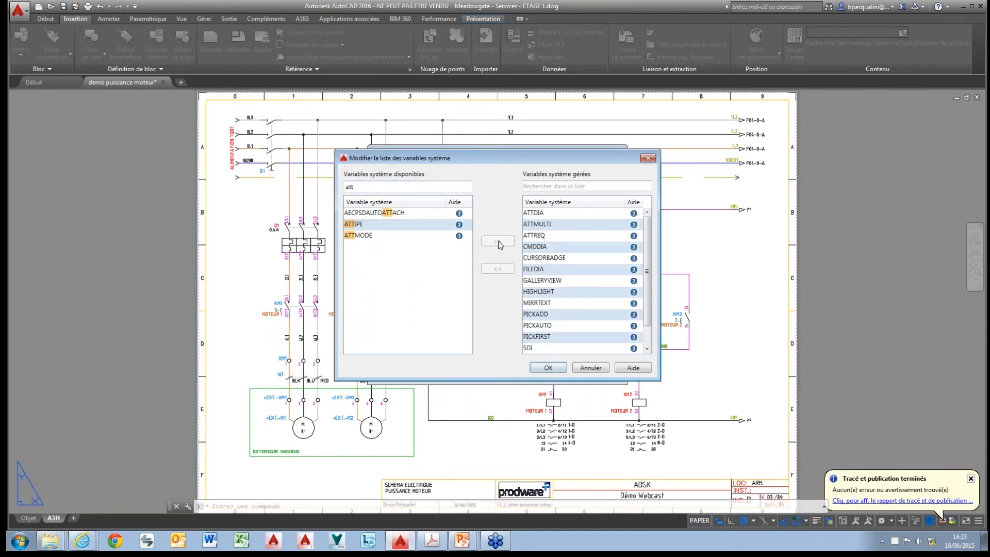
{"action": "left_click", "coordinate": [549, 368]}
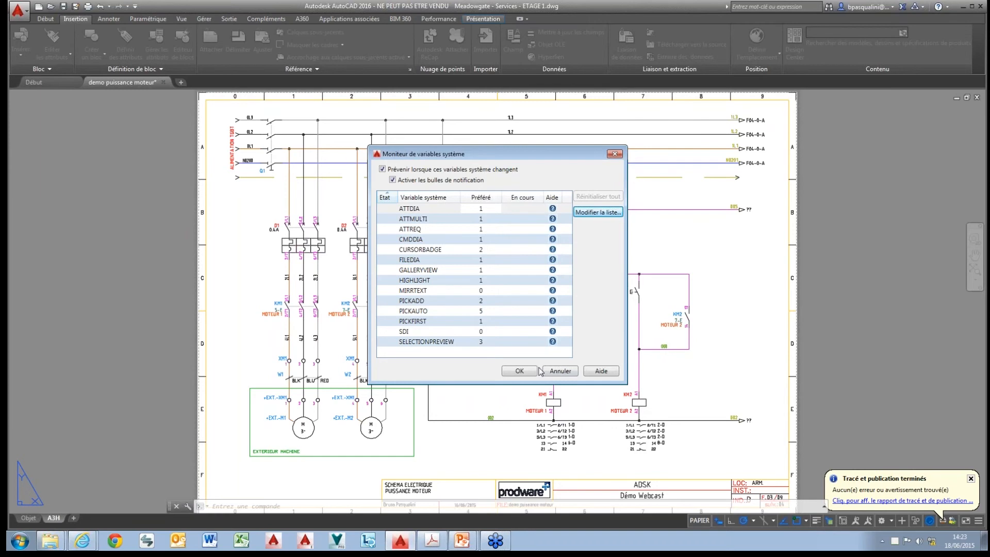
{"action": "left_click", "coordinate": [520, 371]}
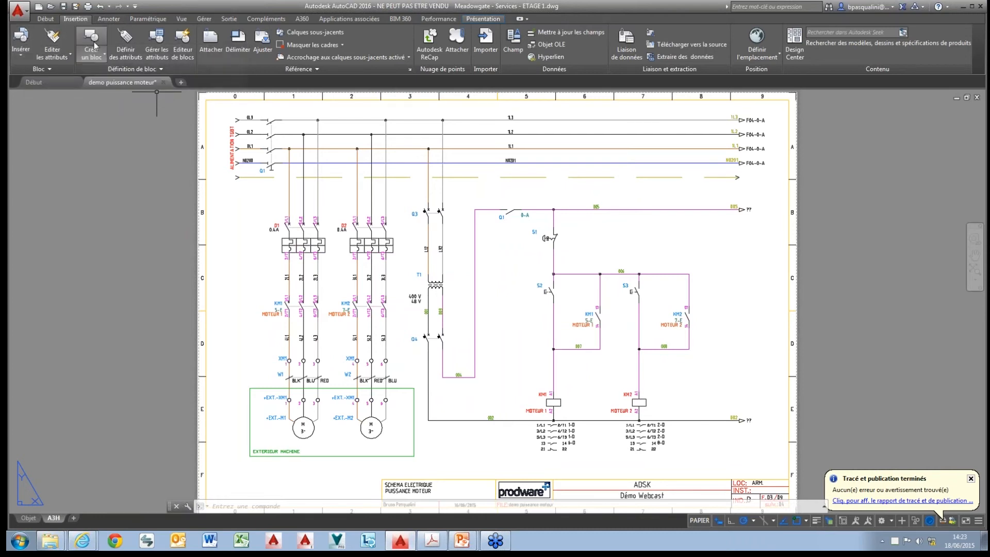
Switch to model space and look at the block insertion gallery and the detailed insertion options without inserting a block
{"action": "left_click", "coordinate": [29, 517]}
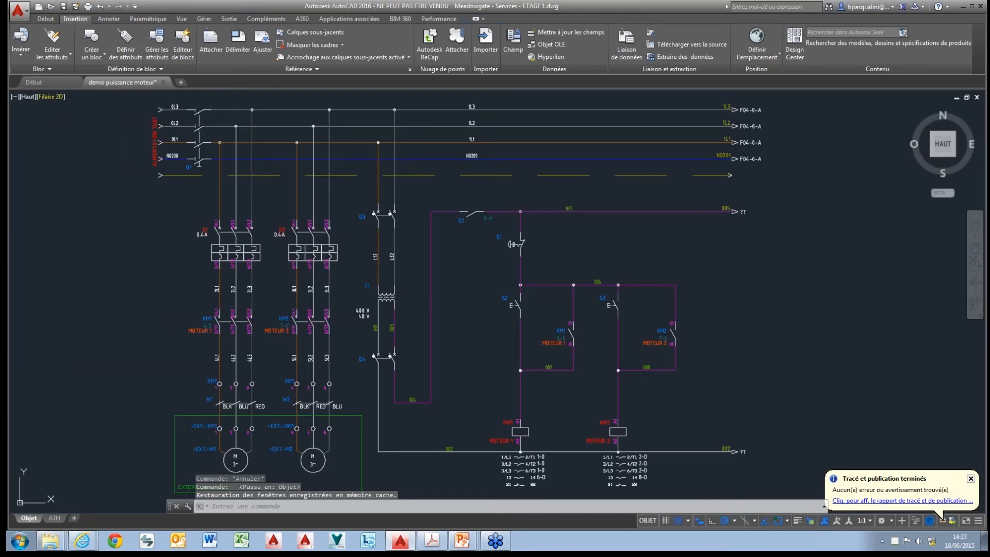
{"action": "left_click", "coordinate": [22, 51]}
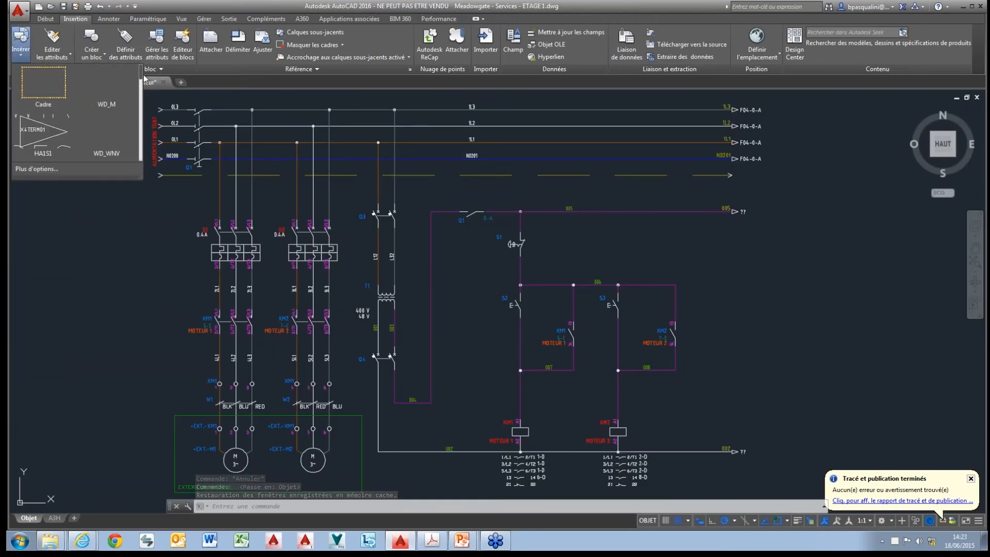
{"action": "mouse_move", "coordinate": [142, 77]}
{"action": "left_mouse_down"}
{"action": "mouse_move", "coordinate": [143, 158]}
{"action": "mouse_move", "coordinate": [137, 69]}
{"action": "left_mouse_up"}
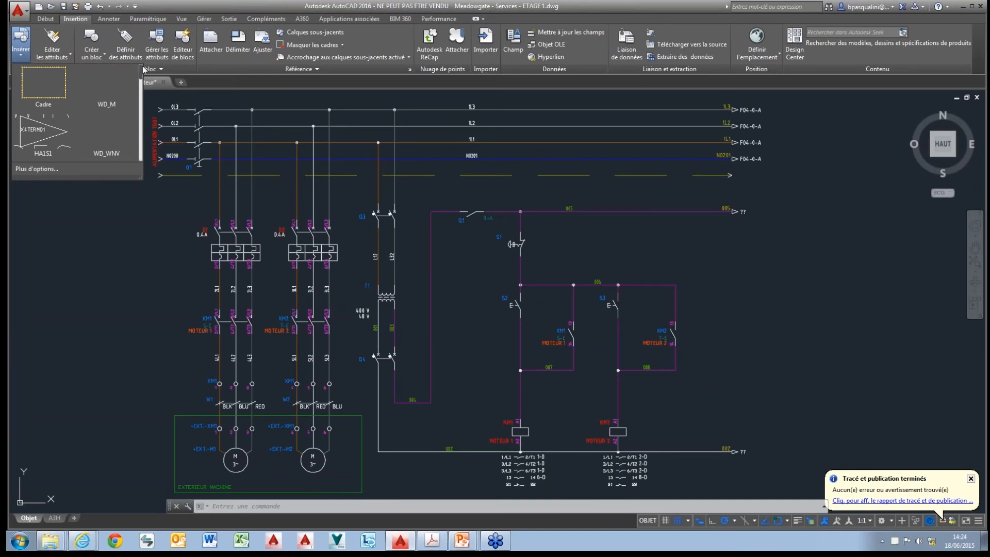
{"action": "left_click", "coordinate": [36, 169]}
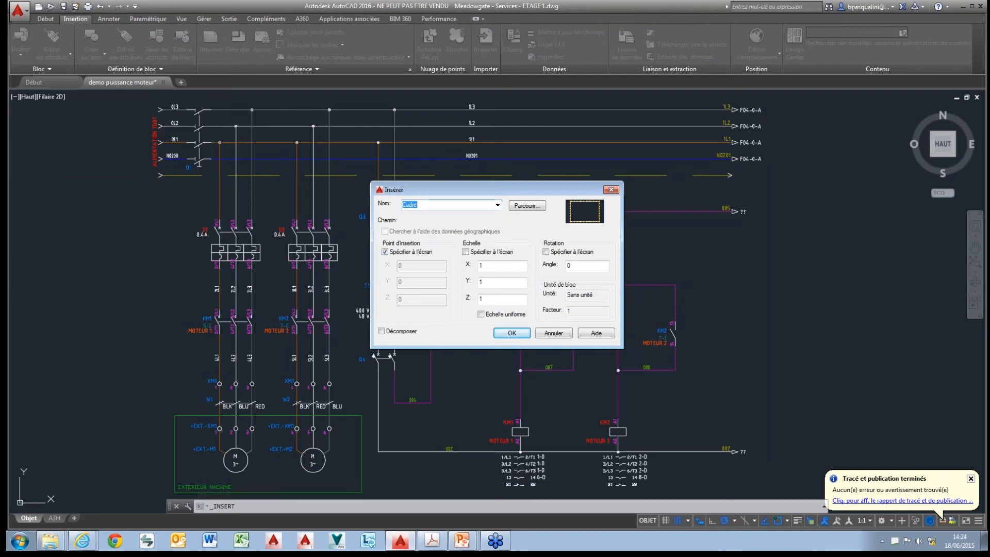
{"action": "left_click", "coordinate": [559, 335]}
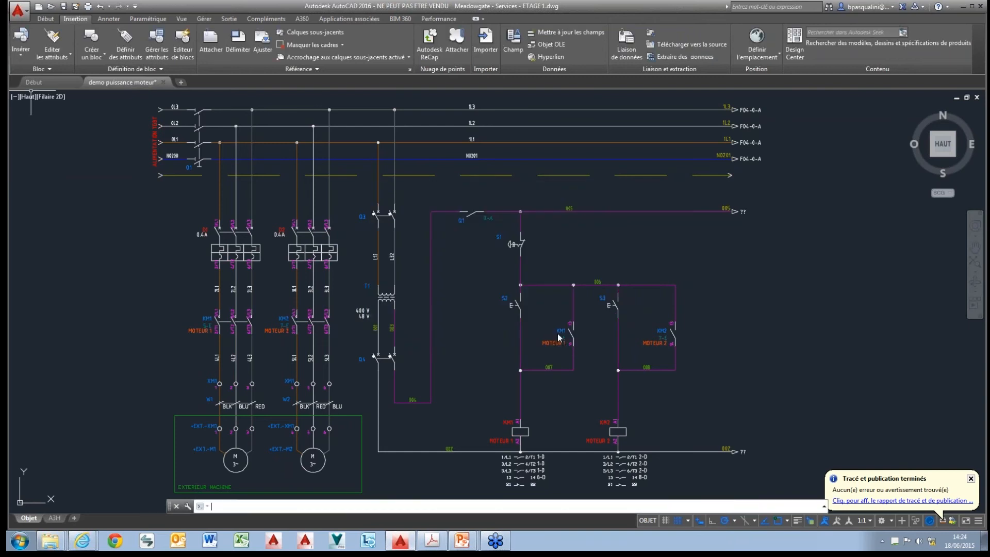
Look at the preview galleries of the dimension, multileader and table styles
{"action": "left_click", "coordinate": [110, 19]}
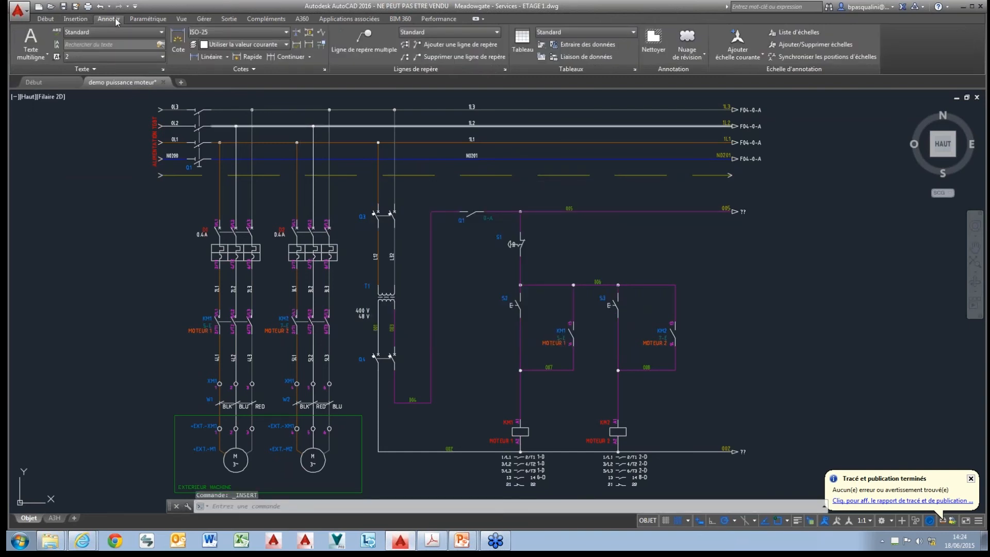
{"action": "left_click", "coordinate": [287, 32]}
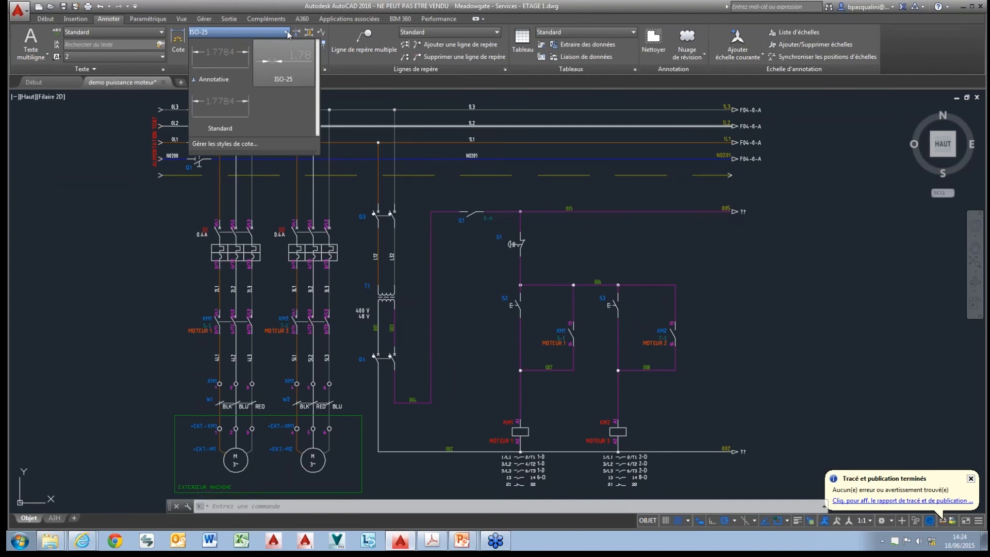
{"action": "left_click", "coordinate": [489, 32]}
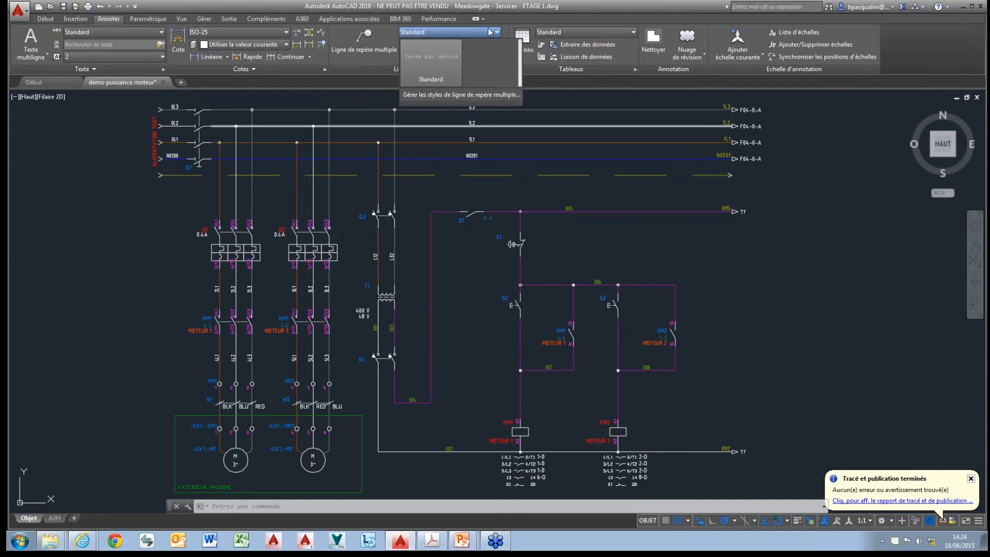
{"action": "left_click", "coordinate": [623, 32]}
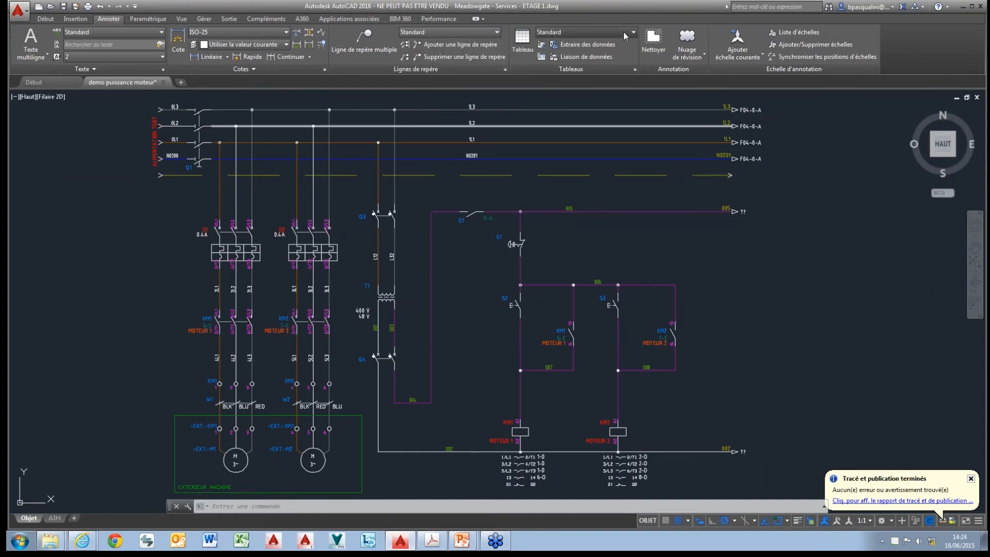
{"action": "left_click", "coordinate": [874, 120]}
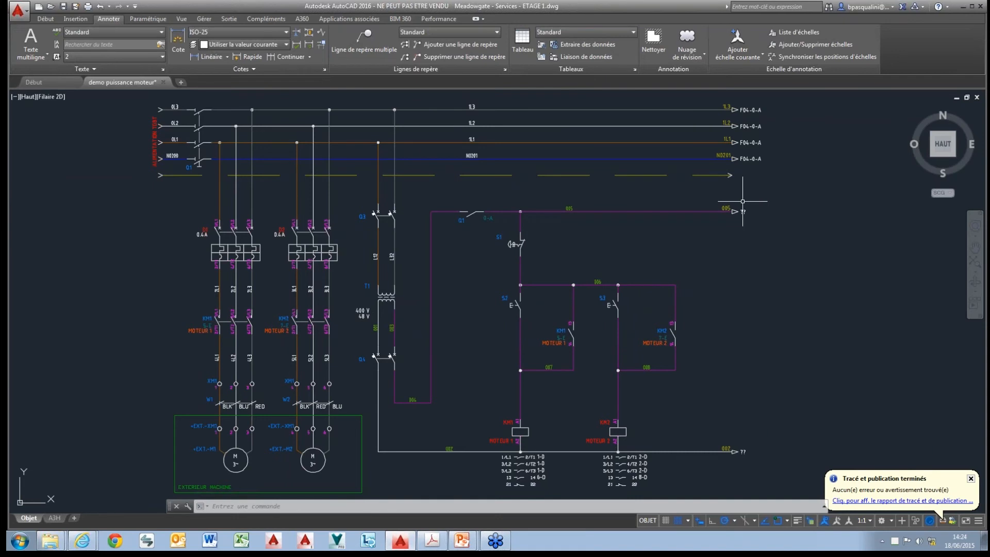
Set the GALLERYVIEW system variable to 0
{"action": "type", "text": "GALLERYVIEW"}
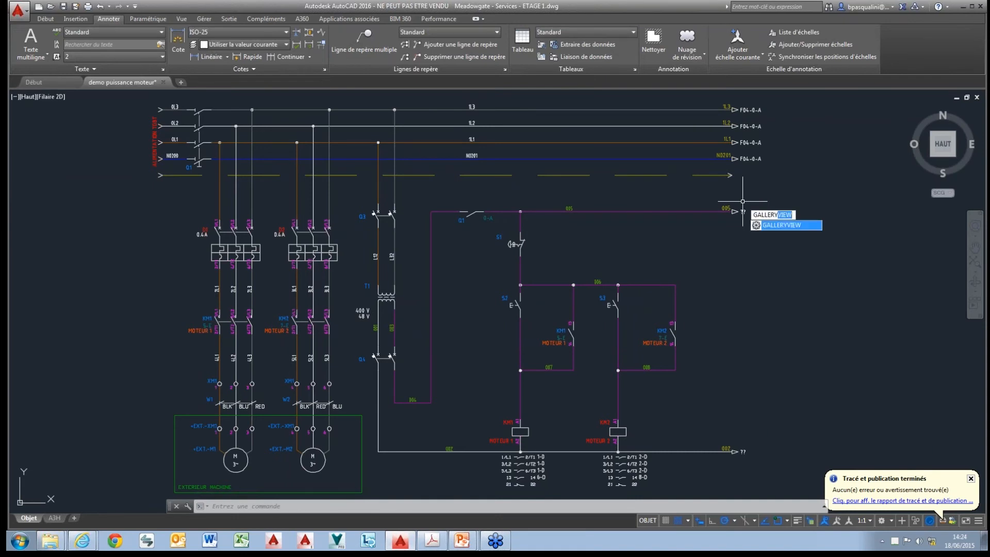
{"action": "key", "text": "Return"}
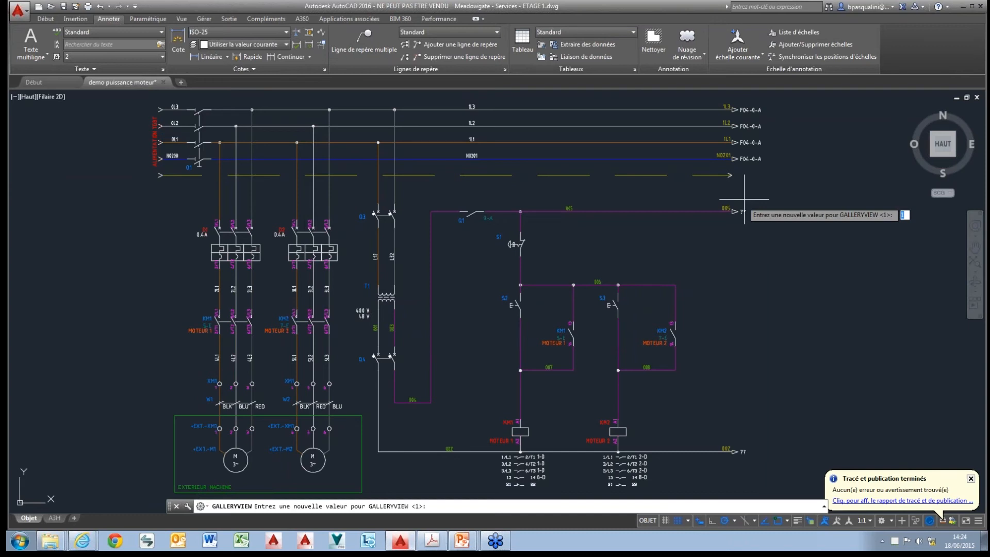
{"action": "type", "text": "0"}
{"action": "key", "text": "Return"}
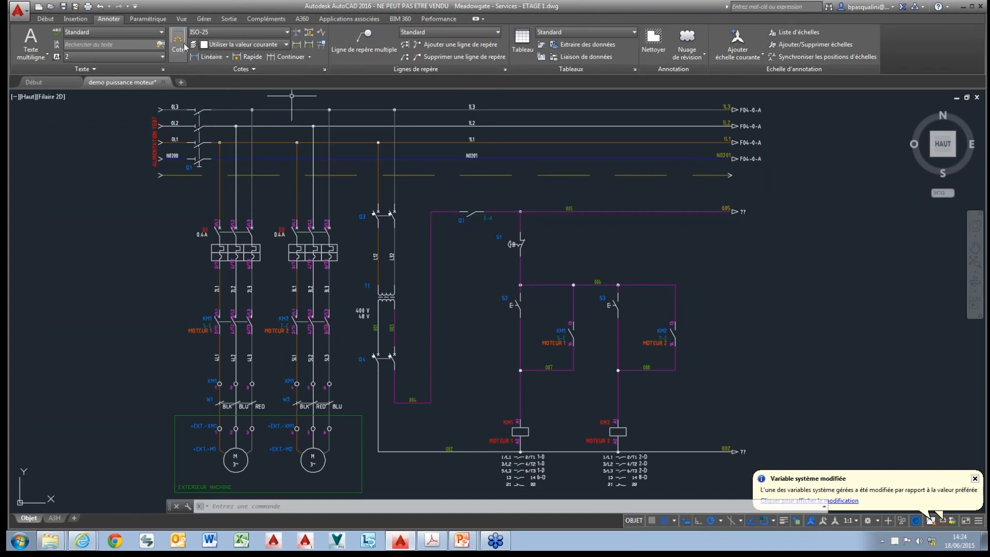
Check how the dimension style list and the block insertion command behave with gallery previews turned off
{"action": "left_click", "coordinate": [287, 32]}
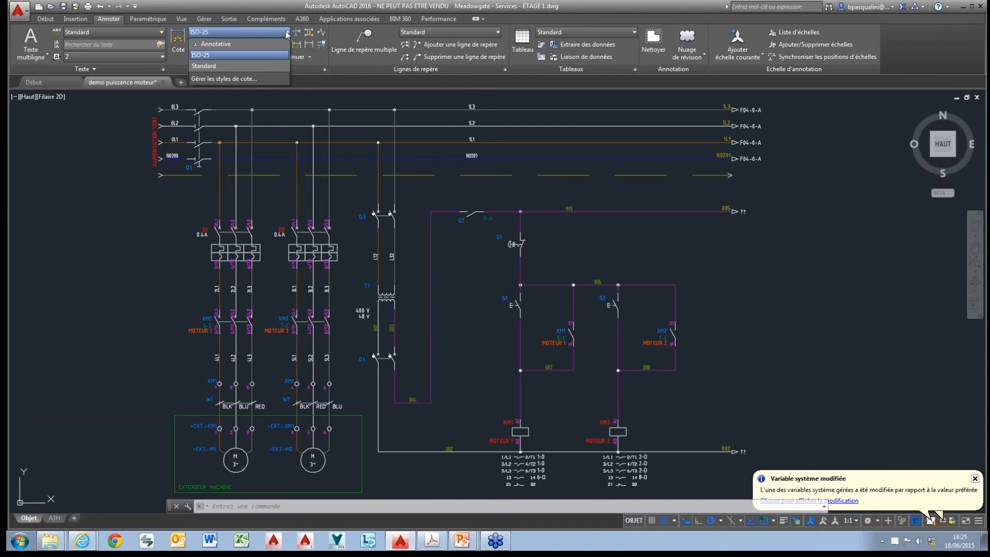
{"action": "left_click", "coordinate": [76, 19]}
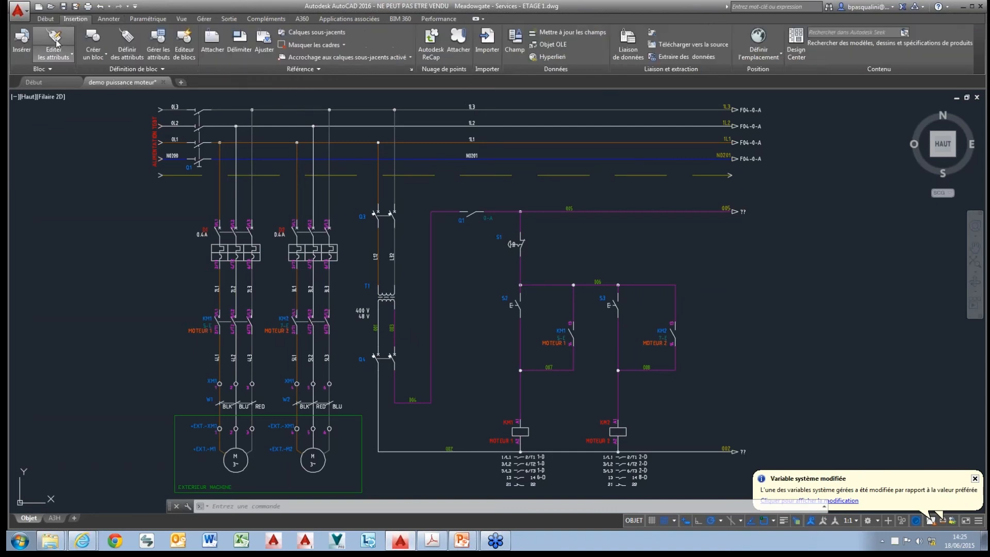
{"action": "left_click", "coordinate": [25, 58]}
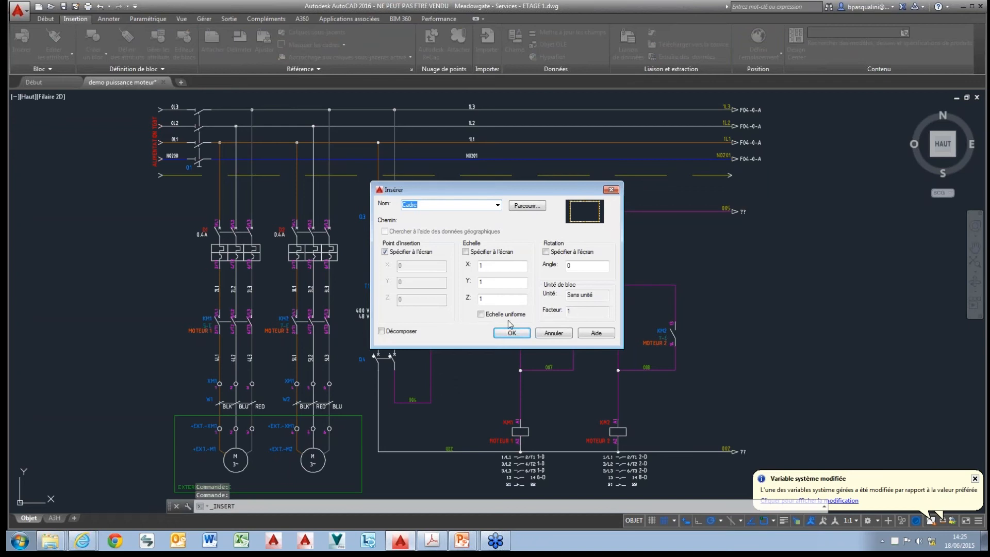
{"action": "left_click", "coordinate": [554, 333]}
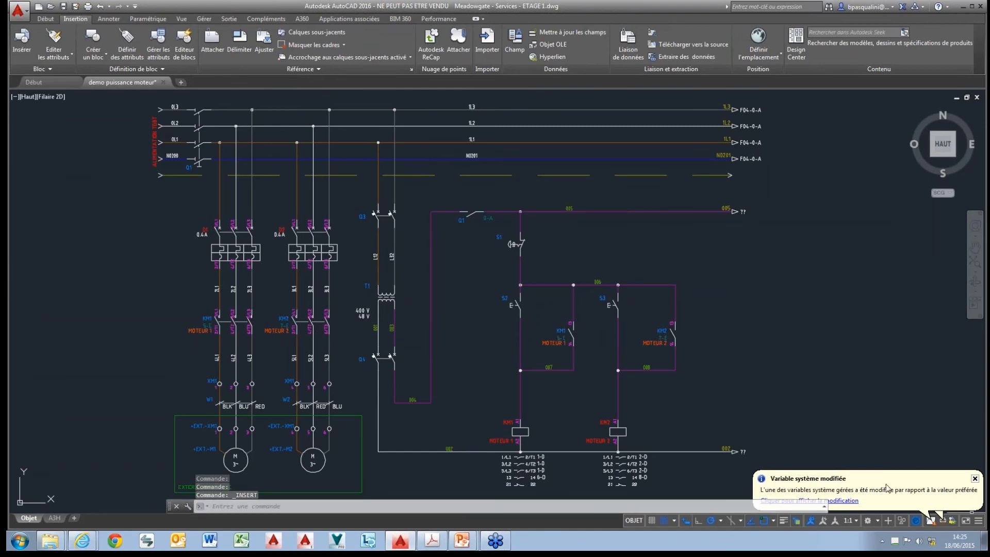
Reset all changed system variables to their preferred values from the change notification and check the block gallery again
{"action": "left_click", "coordinate": [843, 501]}
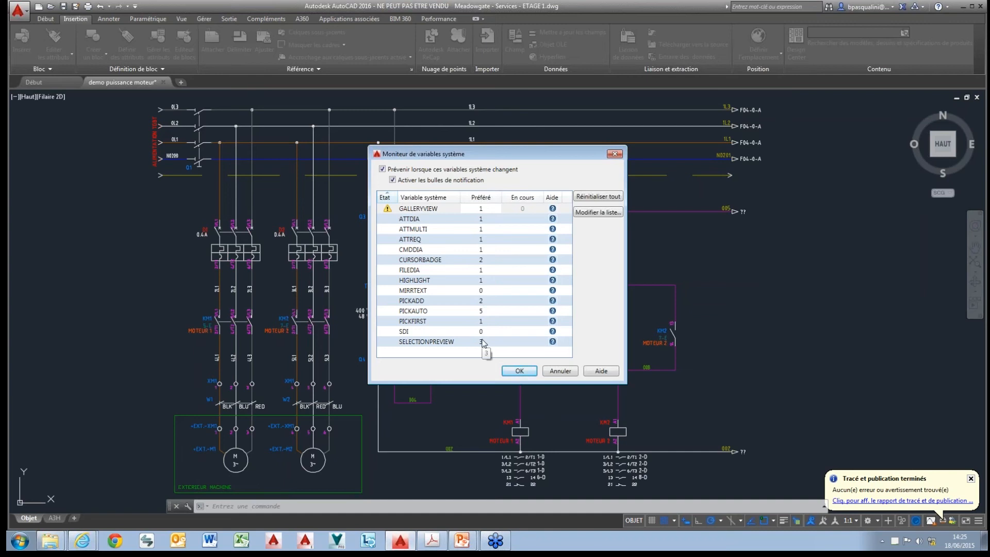
{"action": "left_click", "coordinate": [612, 200]}
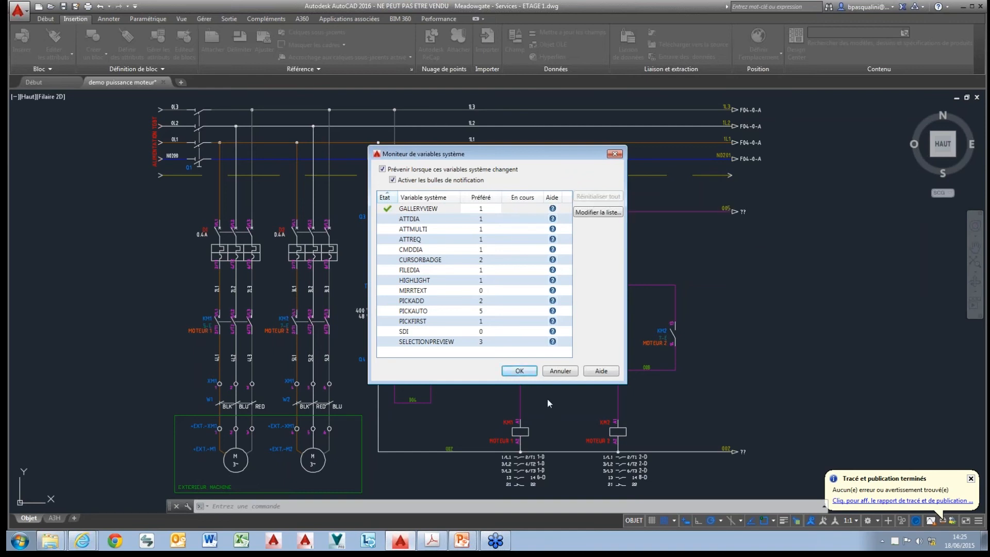
{"action": "left_click", "coordinate": [530, 371]}
{"action": "left_click", "coordinate": [29, 56]}
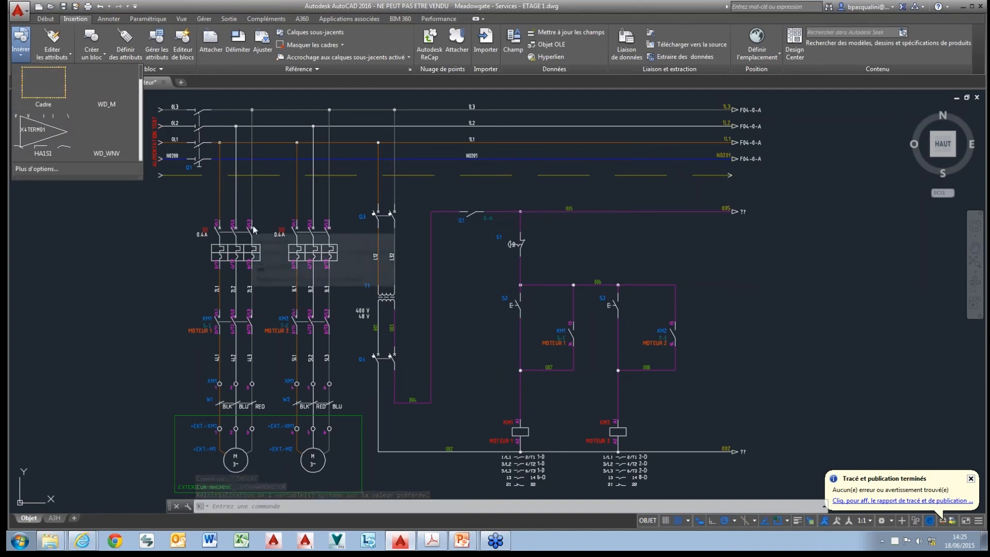
Begin copying the KM2 contact of MOTEUR 2 to look at the cursor badge, without placing a copy
{"action": "left_click", "coordinate": [103, 253]}
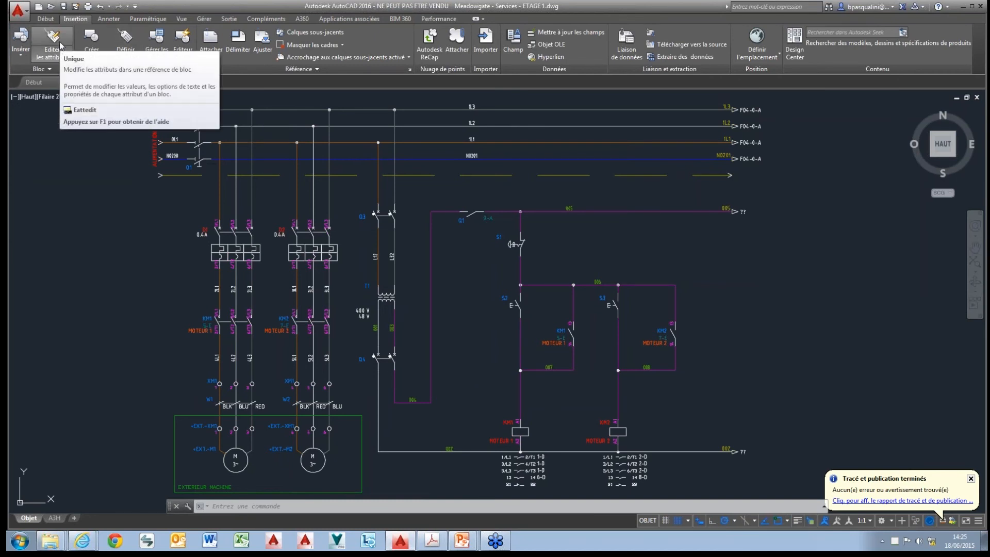
{"action": "left_click", "coordinate": [50, 19]}
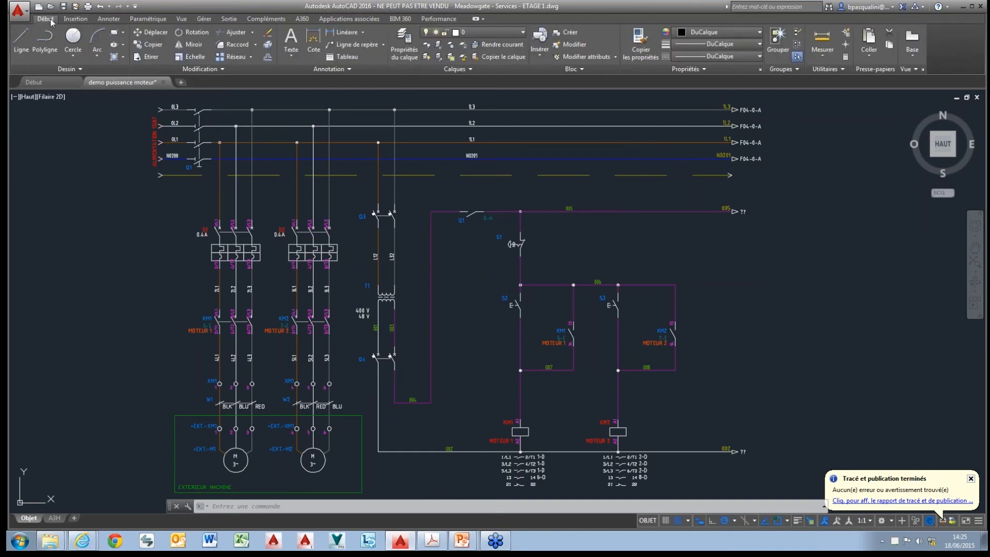
{"action": "left_click", "coordinate": [154, 45]}
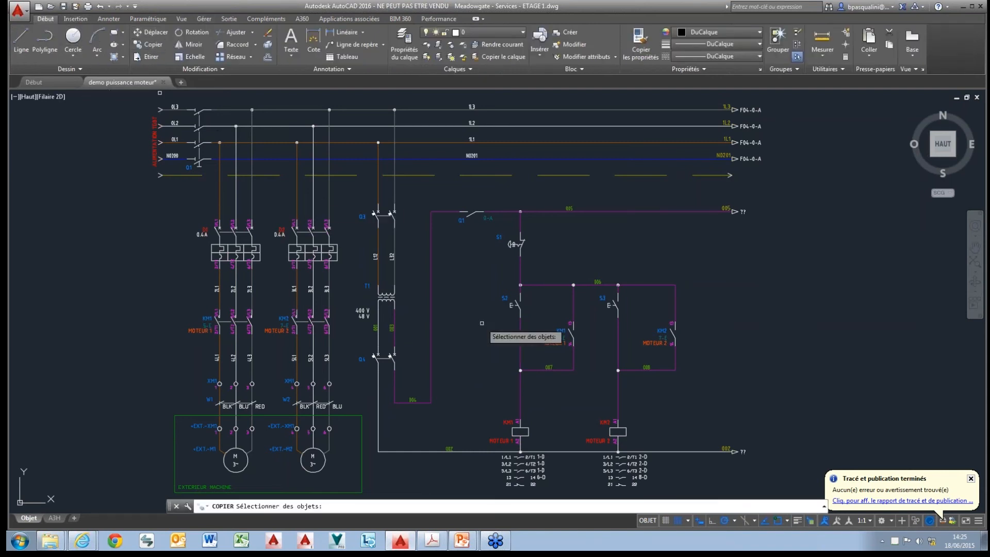
{"action": "left_click", "coordinate": [675, 338]}
{"action": "key", "text": "Return"}
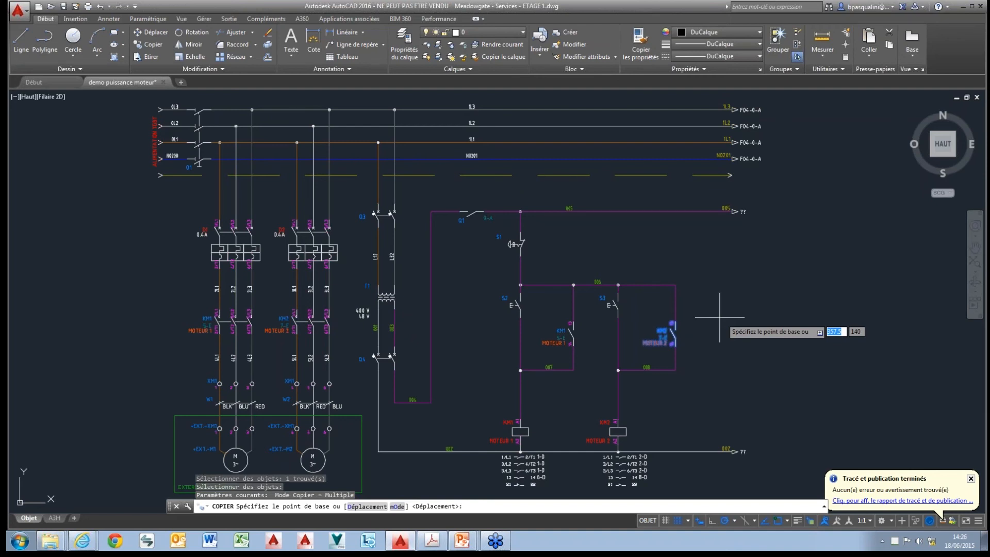
{"action": "key", "text": "Escape"}
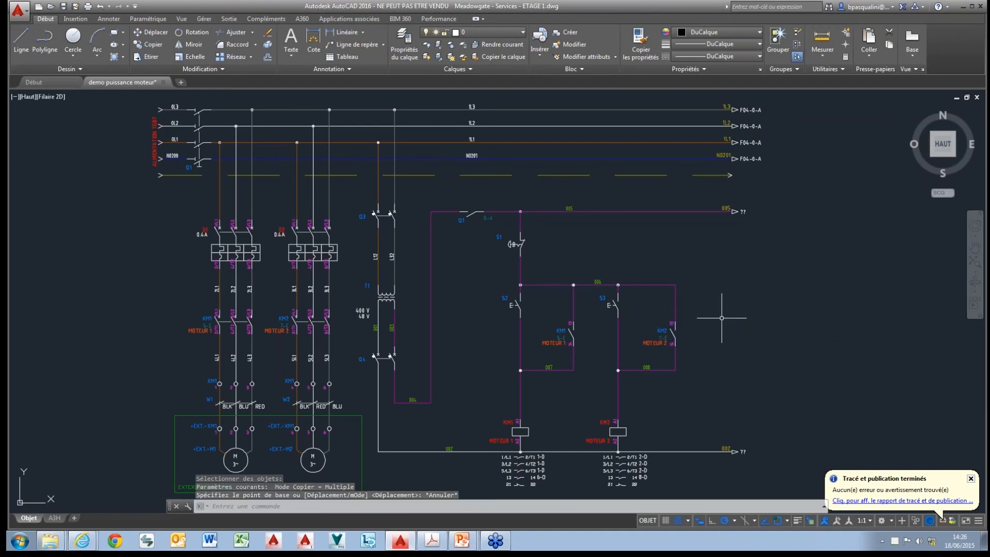
Set the CURSORBADGE system variable to 1
{"action": "type", "text": "cursor"}
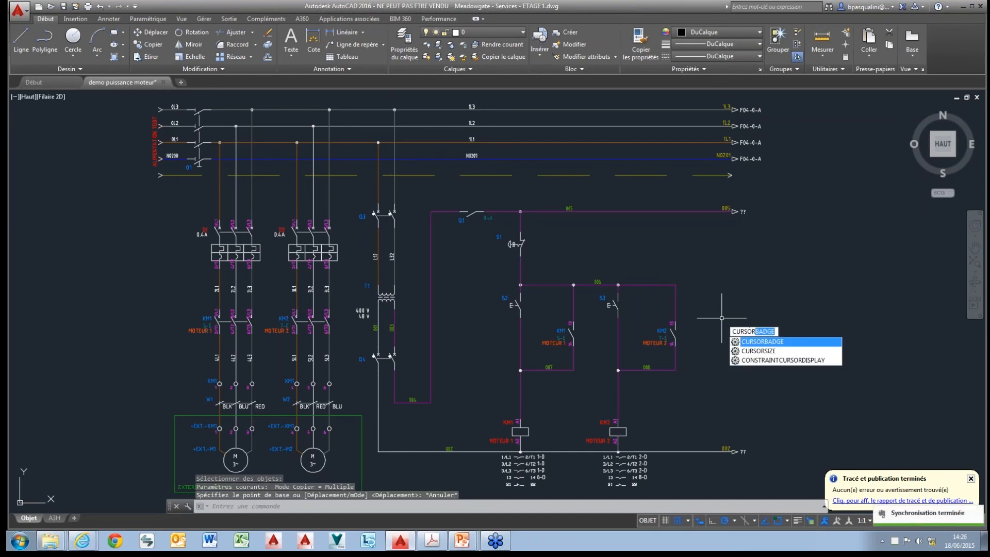
{"action": "key", "text": "Return"}
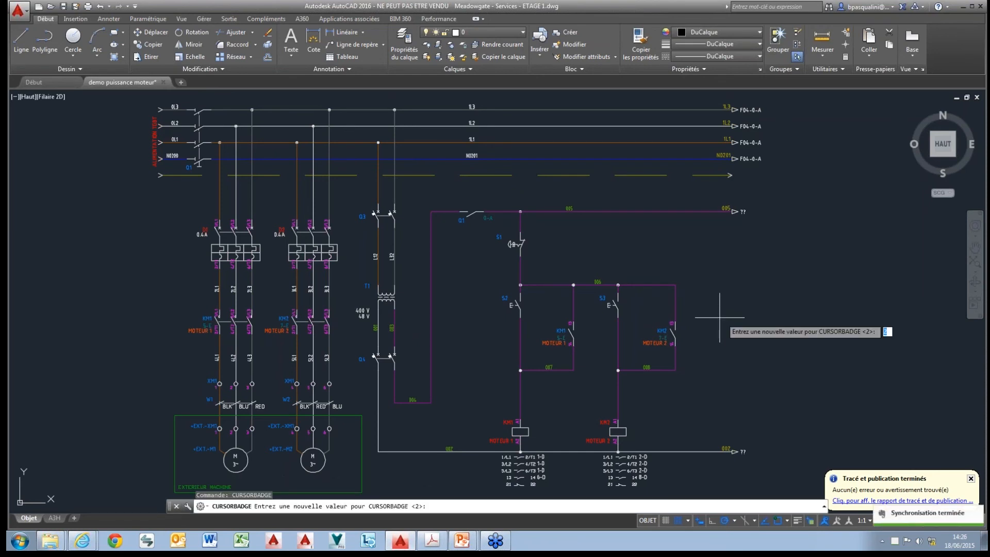
{"action": "type", "text": "1"}
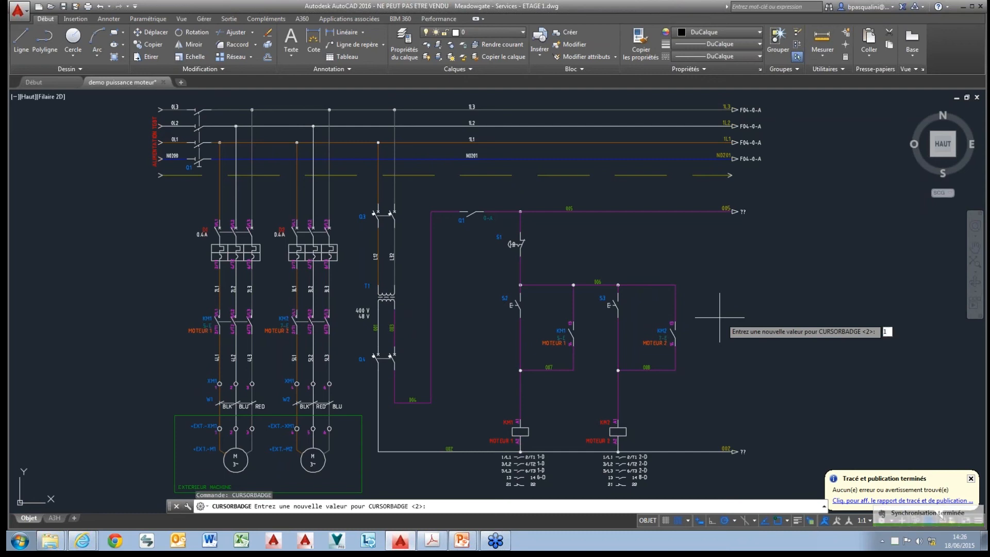
{"action": "key", "text": "Return"}
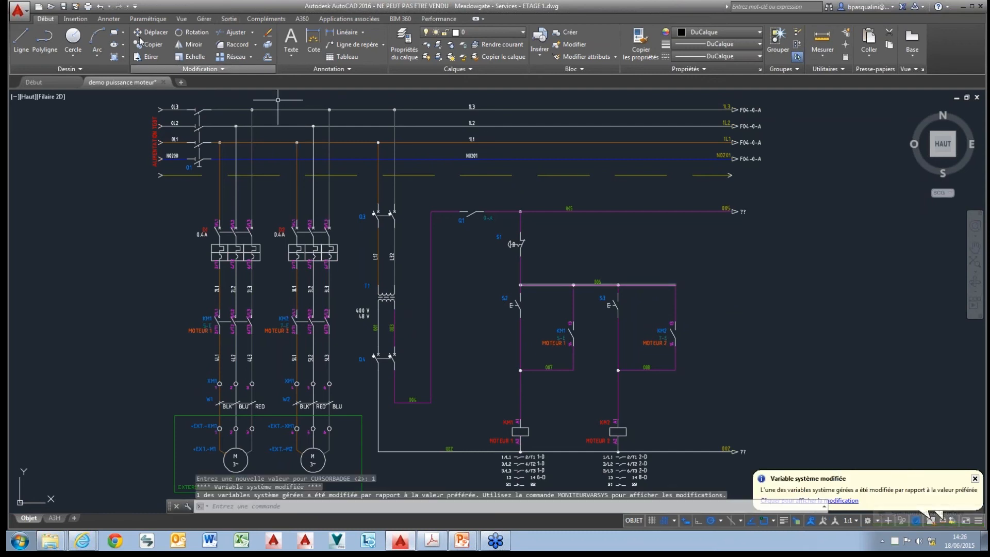
Check the cursor with CURSORBADGE at 1 while copying the KM2 contact from its lower end, without placing the copy
{"action": "left_click", "coordinate": [154, 46]}
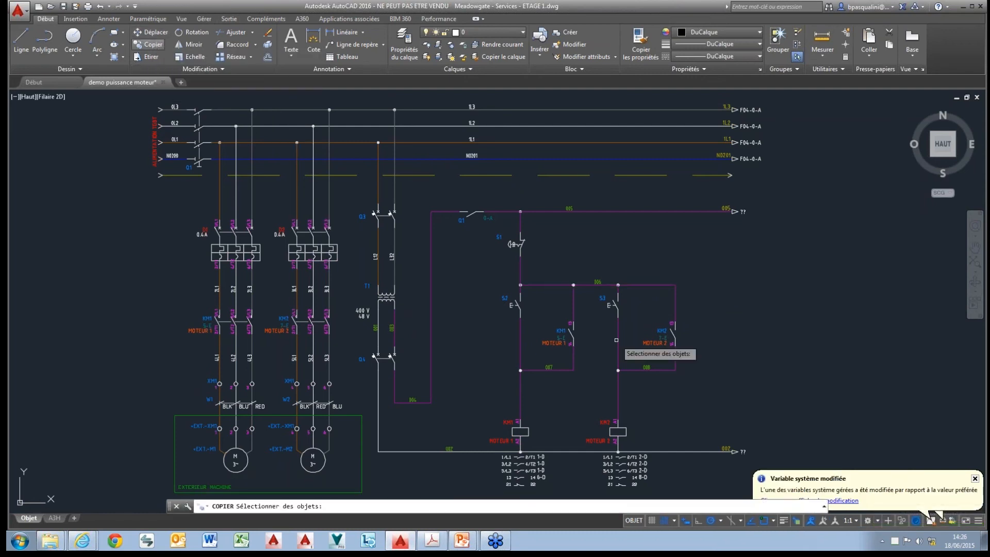
{"action": "left_click", "coordinate": [675, 340]}
{"action": "key", "text": "Return"}
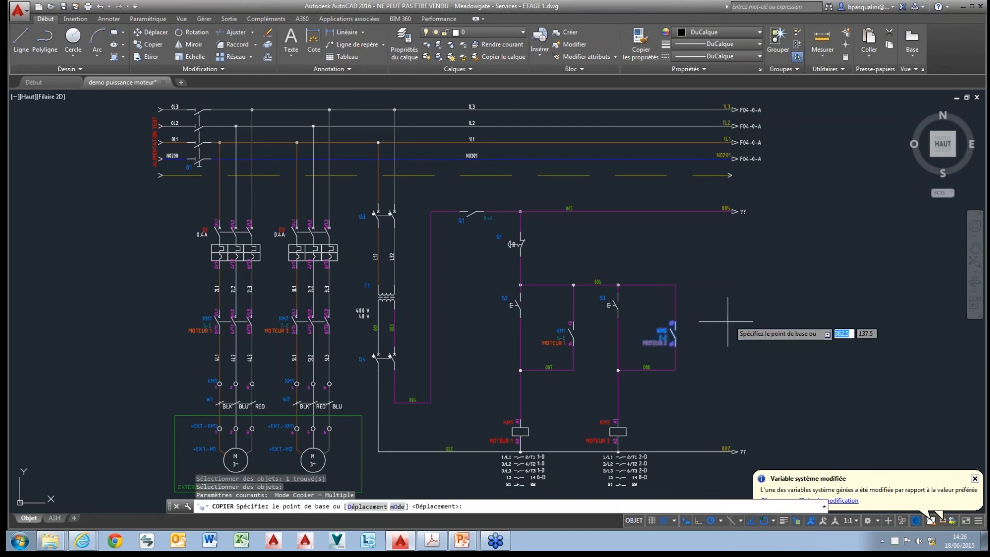
{"action": "left_click", "coordinate": [673, 345]}
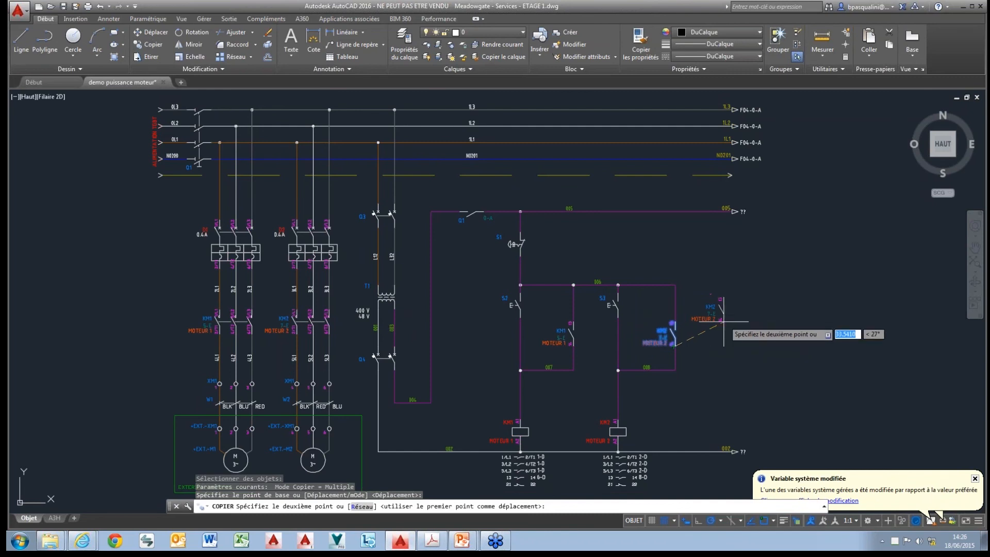
{"action": "key", "text": "Escape"}
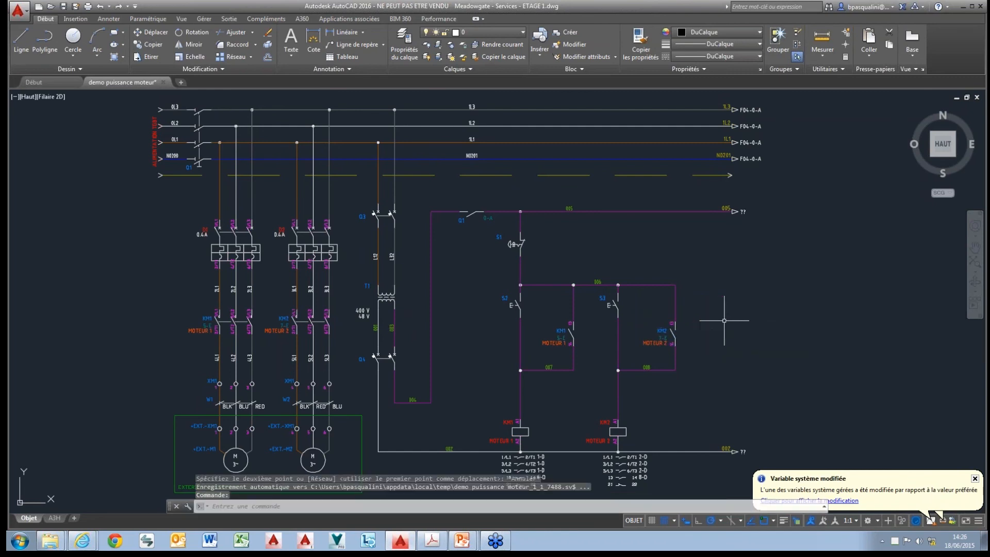
Set the CURSORBADGE system variable back to 2
{"action": "key", "text": "Up"}
{"action": "key", "text": "Up"}
{"action": "key", "text": "Return"}
{"action": "type", "text": "2"}
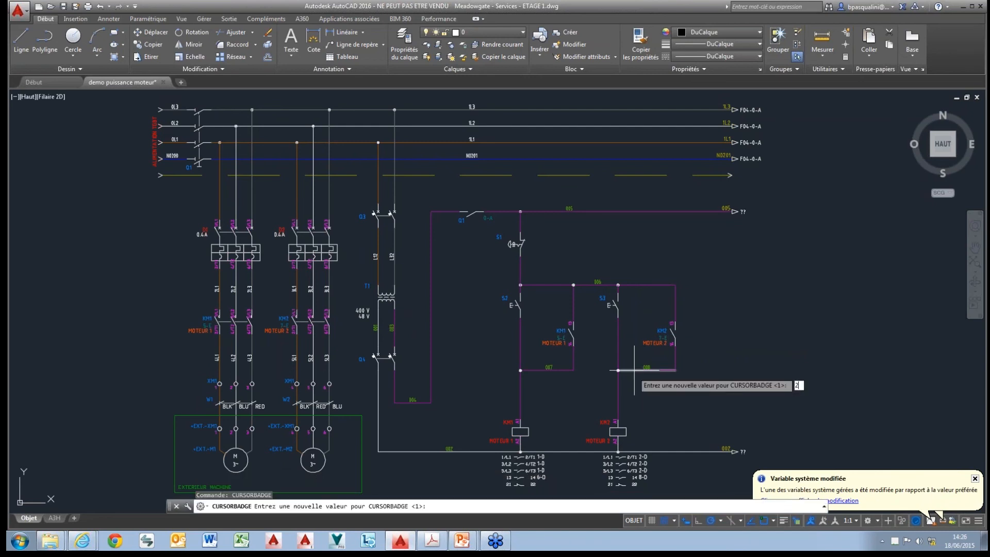
{"action": "key", "text": "Return"}
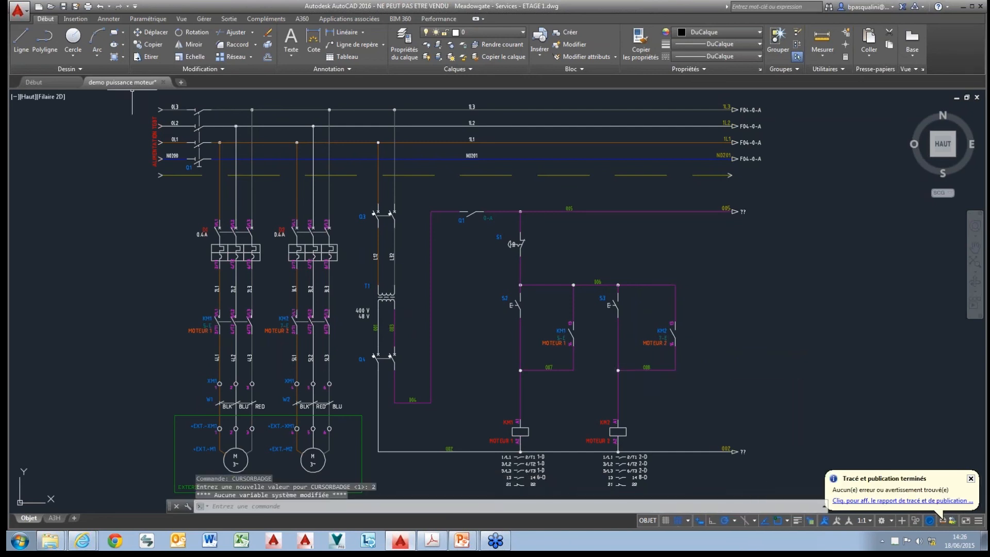
Copy the KM2 contact of MOTEUR 2 from its lower end to a point about 42 units away at 33°
{"action": "left_click", "coordinate": [146, 45]}
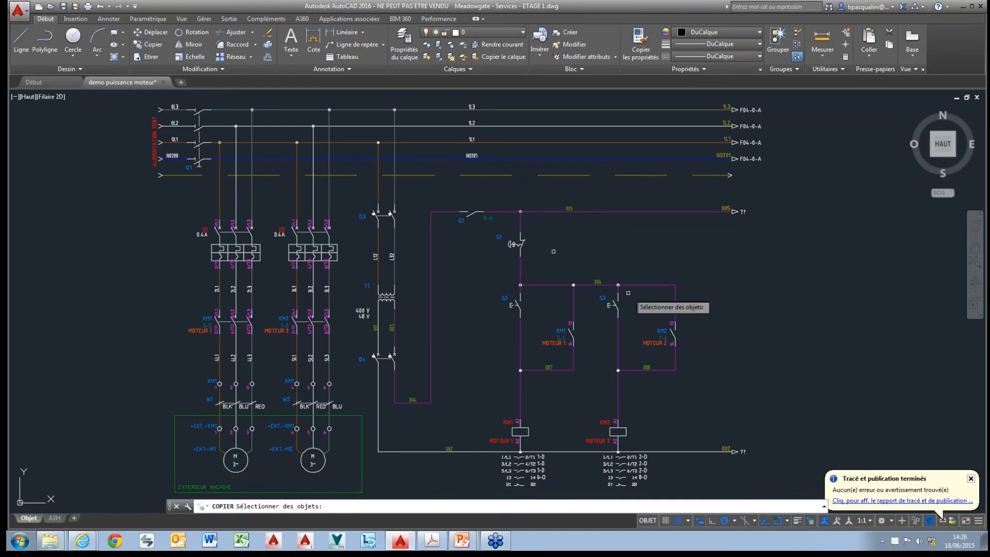
{"action": "left_click", "coordinate": [675, 338]}
{"action": "key", "text": "Return"}
{"action": "left_click", "coordinate": [676, 339]}
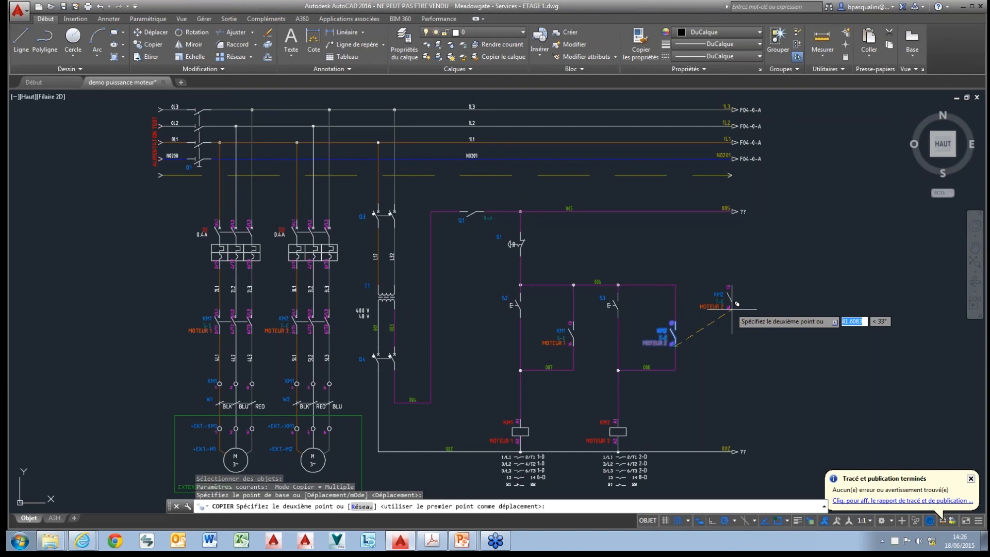
{"action": "left_click", "coordinate": [731, 308]}
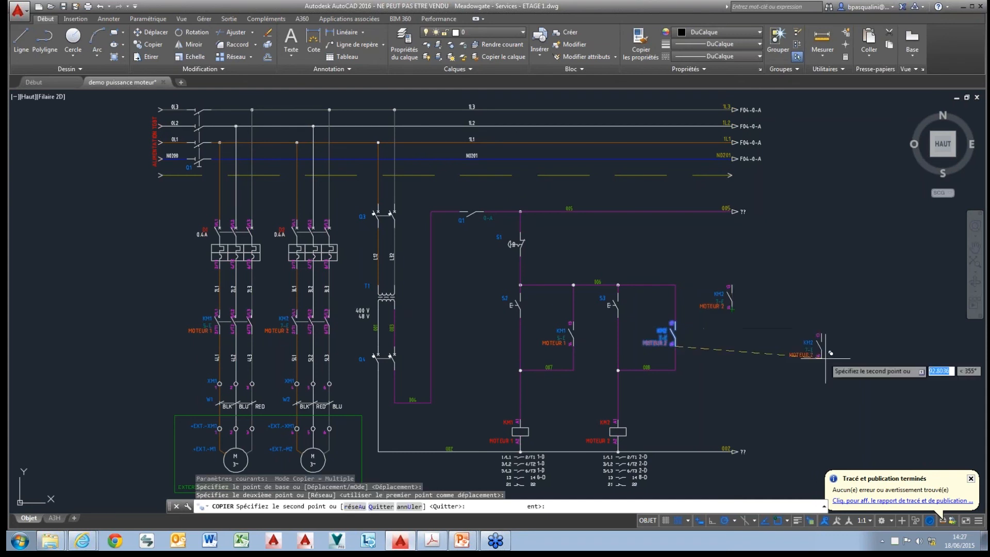
{"action": "key", "text": "Escape"}
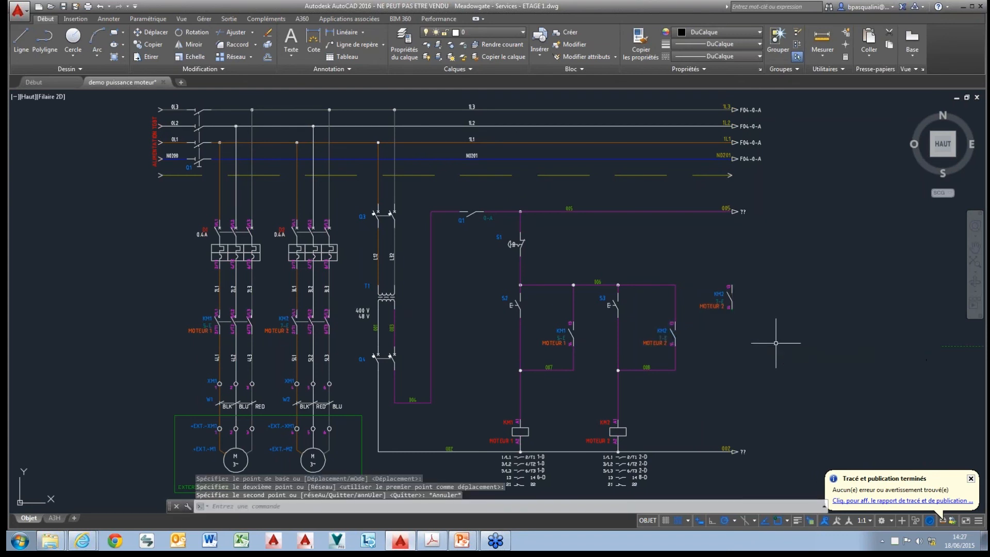
Set the CURSORBADGE system variable to 1
{"action": "type", "text": "CURSORBADGE"}
{"action": "key", "text": "Return"}
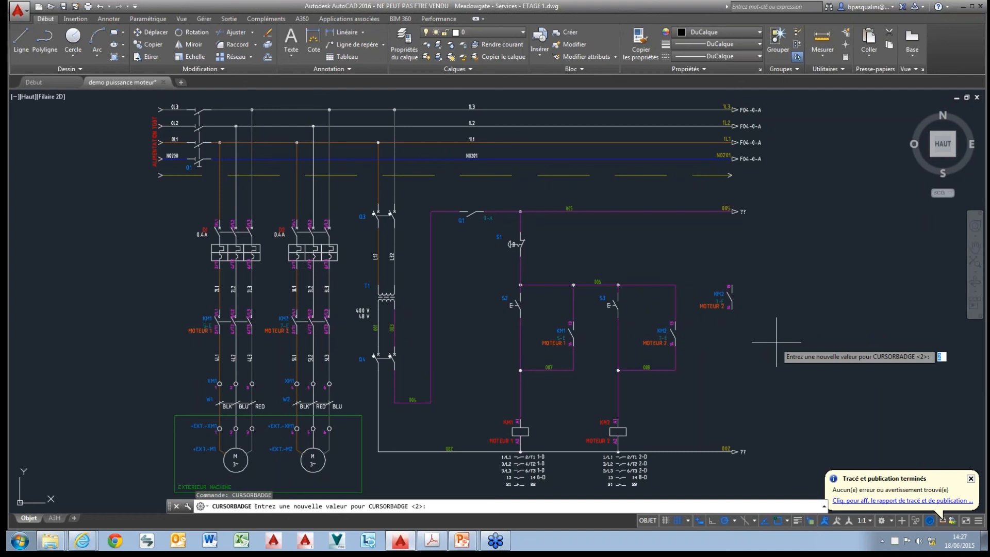
{"action": "type", "text": "1"}
{"action": "key", "text": "Return"}
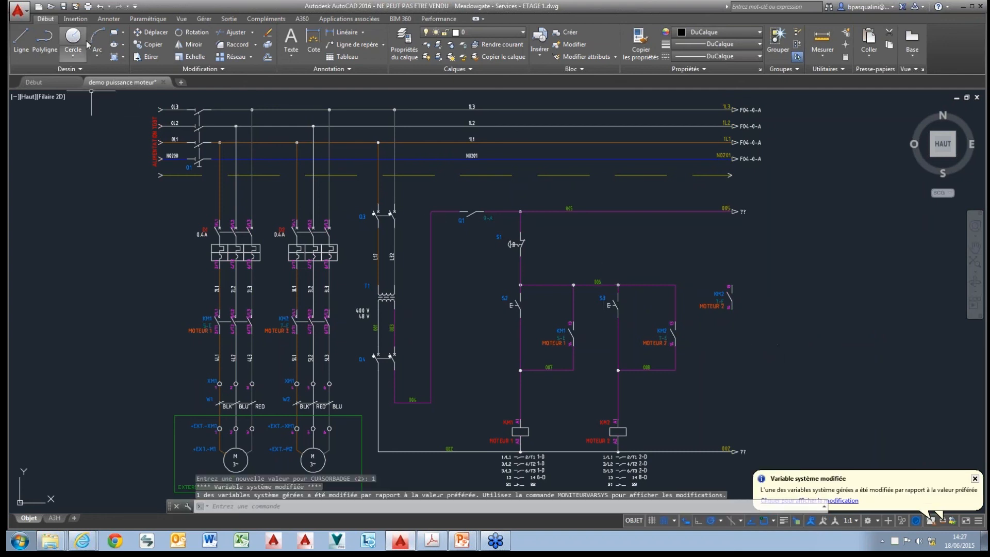
Copy the original KM2 contact of MOTEUR 2 from its lower end to a point about 70 units away at 4°
{"action": "left_click", "coordinate": [148, 44]}
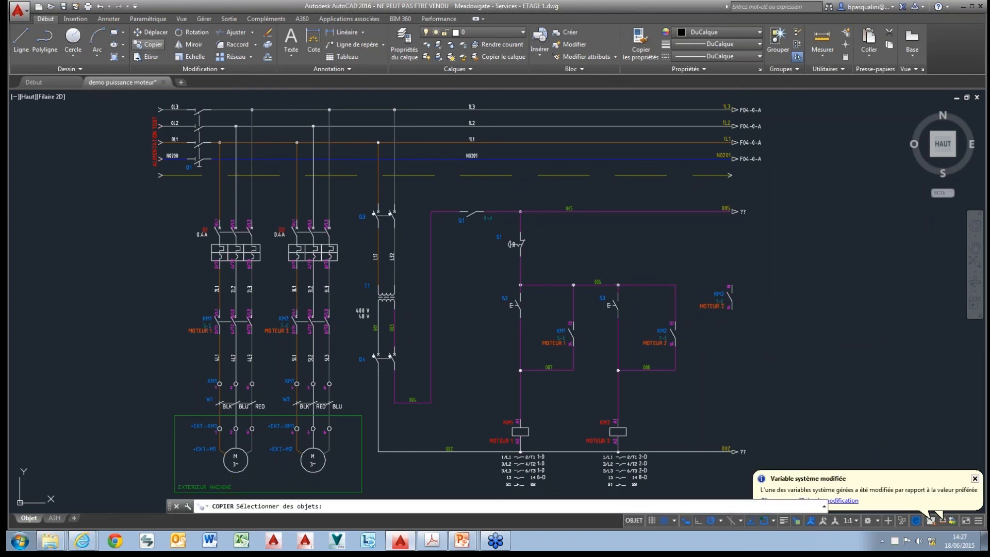
{"action": "left_click", "coordinate": [675, 337]}
{"action": "key", "text": "Return"}
{"action": "left_click", "coordinate": [675, 344]}
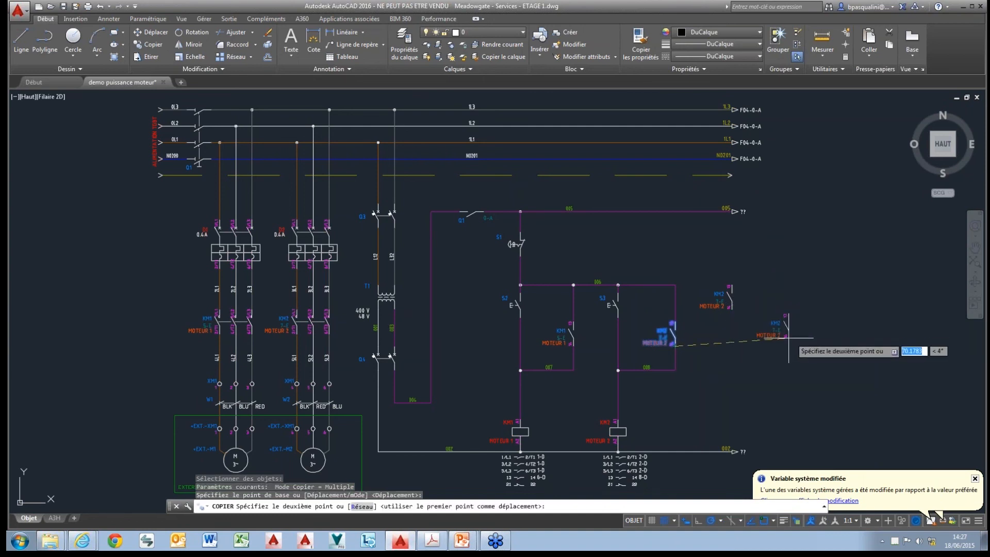
{"action": "left_click", "coordinate": [788, 337]}
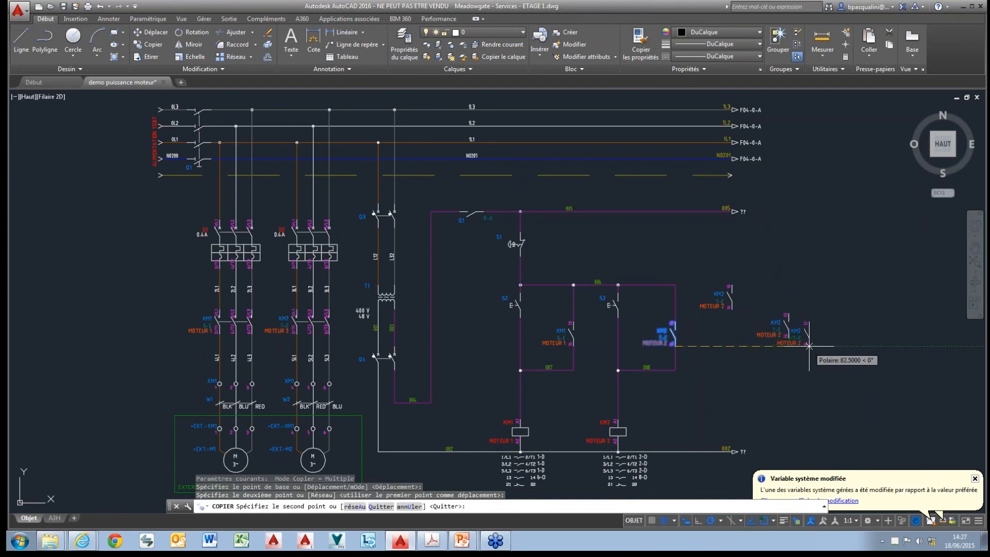
{"action": "key", "text": "Escape"}
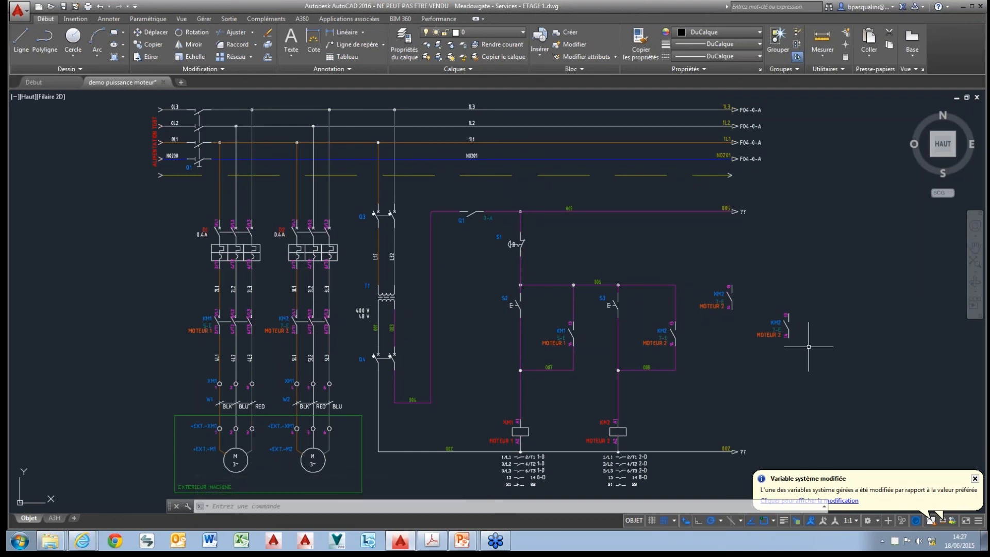
Show the hidden notification-area icons of the Windows taskbar
{"action": "left_click", "coordinate": [881, 541]}
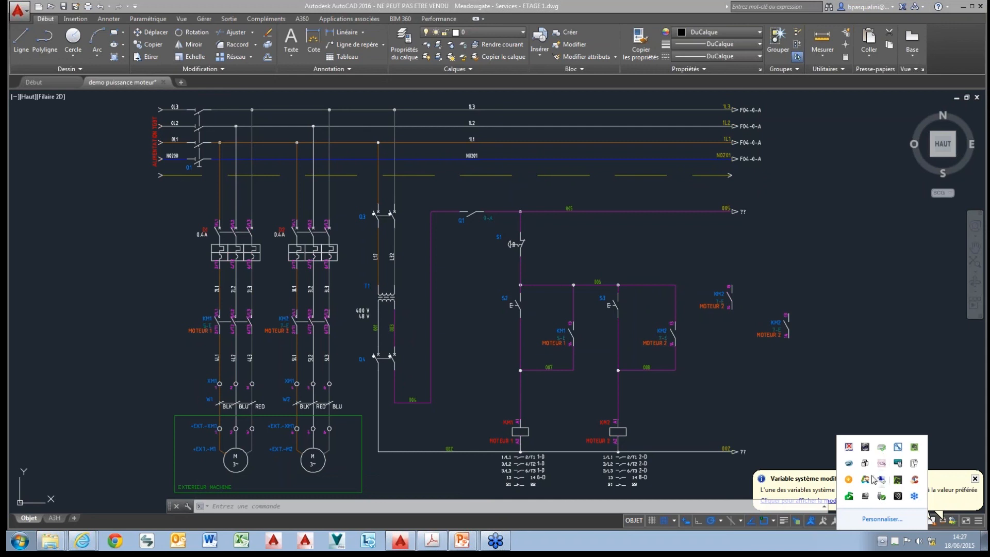